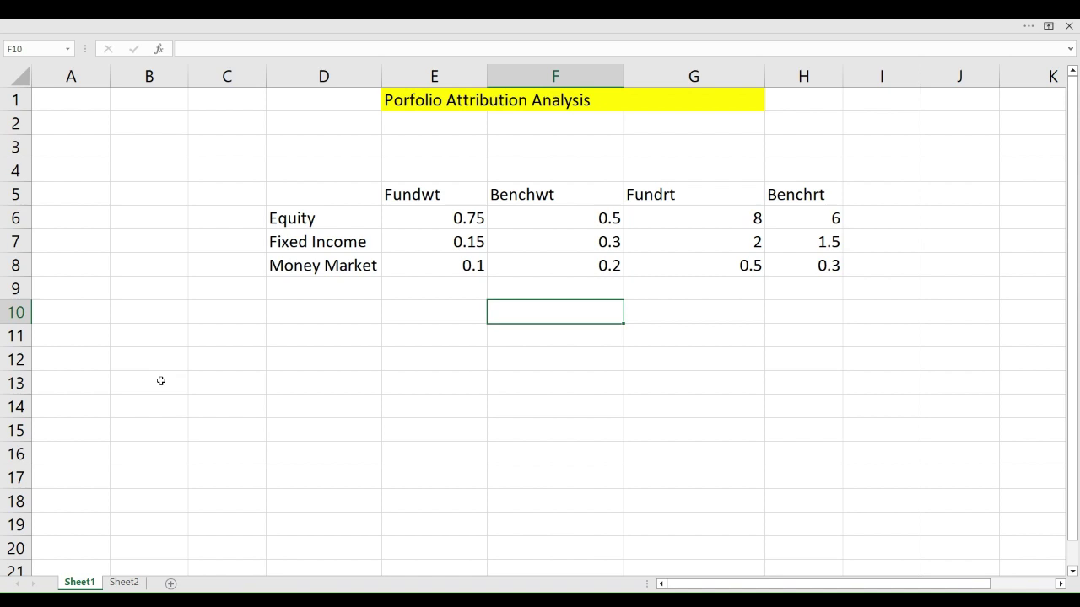
Enter the label "Allocation Effect" in cell C13
{"action": "left_click", "coordinate": [197, 387]}
{"action": "type", "text": "S"}
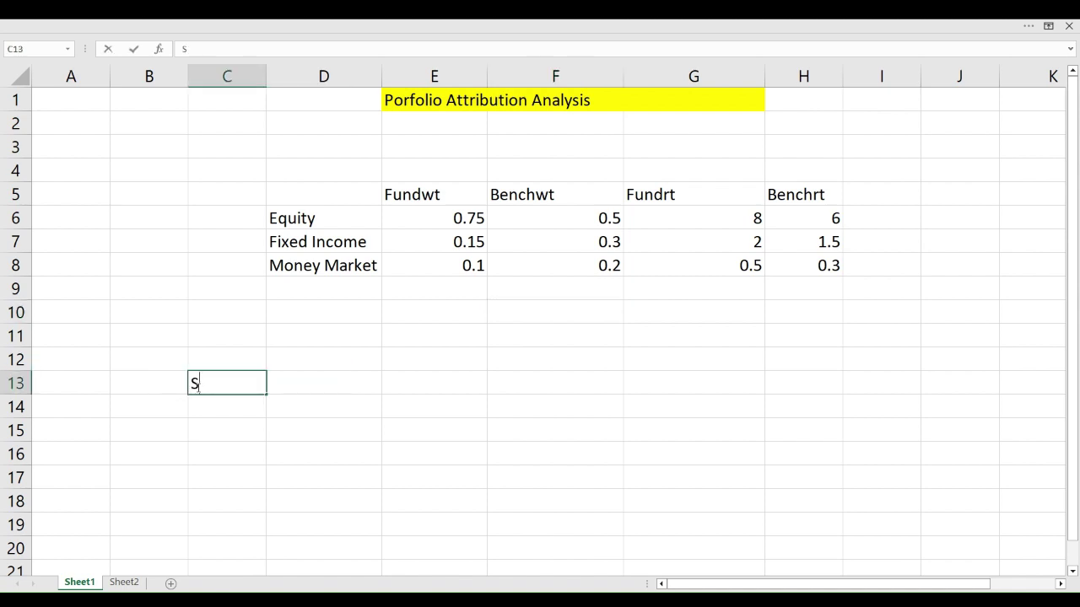
{"action": "key", "text": "BackSpace"}
{"action": "type", "text": "Allocation Ef"}
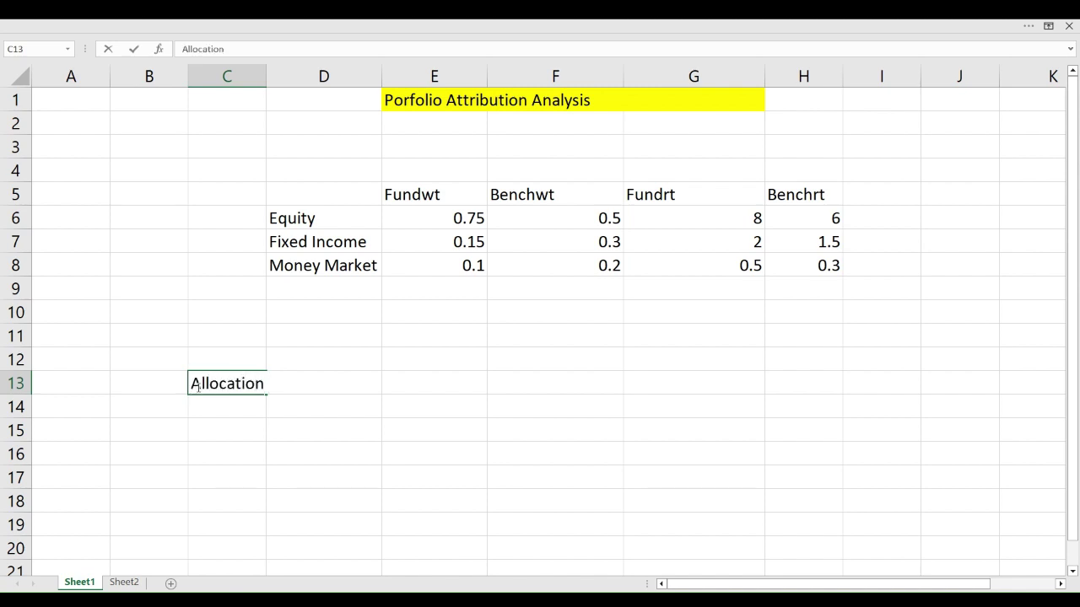
{"action": "type", "text": "fect"}
{"action": "key", "text": "Return"}
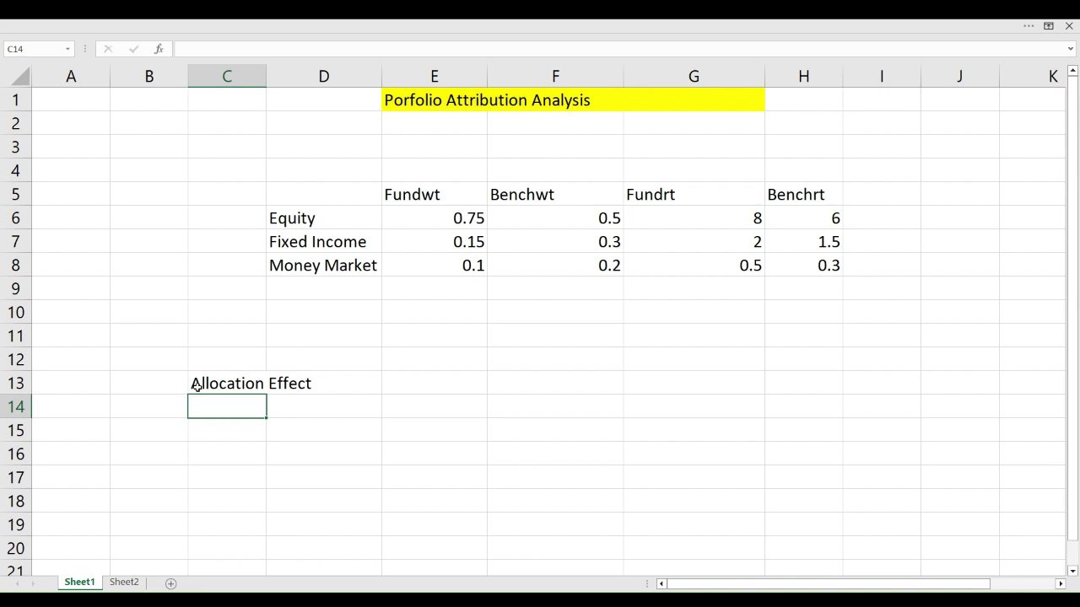
Review the Fundwt values in E5:E8 and the Benchwt values in F5:F8
{"action": "left_click", "coordinate": [410, 197]}
{"action": "key", "text": "shift+Down"}
{"action": "key", "text": "shift+Down"}
{"action": "key", "text": "shift+Down"}
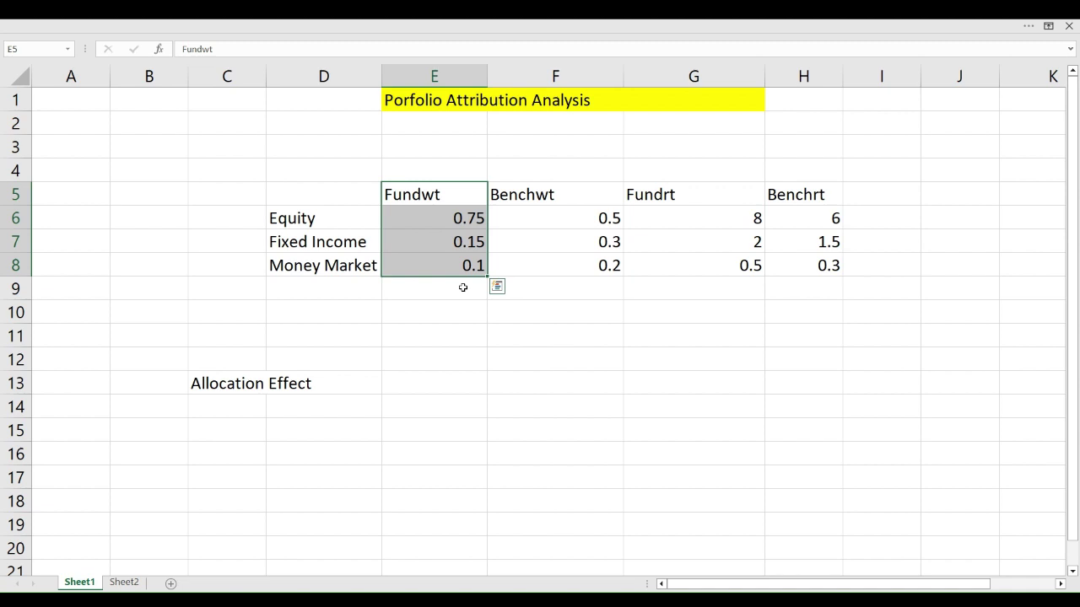
{"action": "left_click", "coordinate": [546, 198]}
{"action": "left_click_drag", "start_coordinate": [546, 198], "coordinate": [572, 266]}
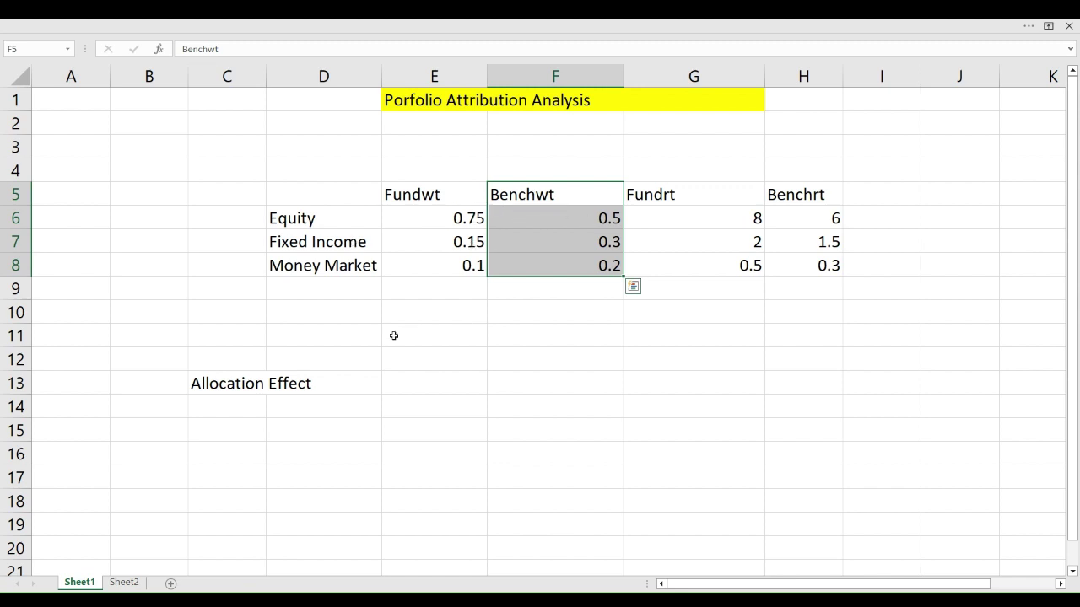
Enter the label "Selection Effect" in cell C14, below the Allocation Effect label
{"action": "left_click", "coordinate": [207, 385]}
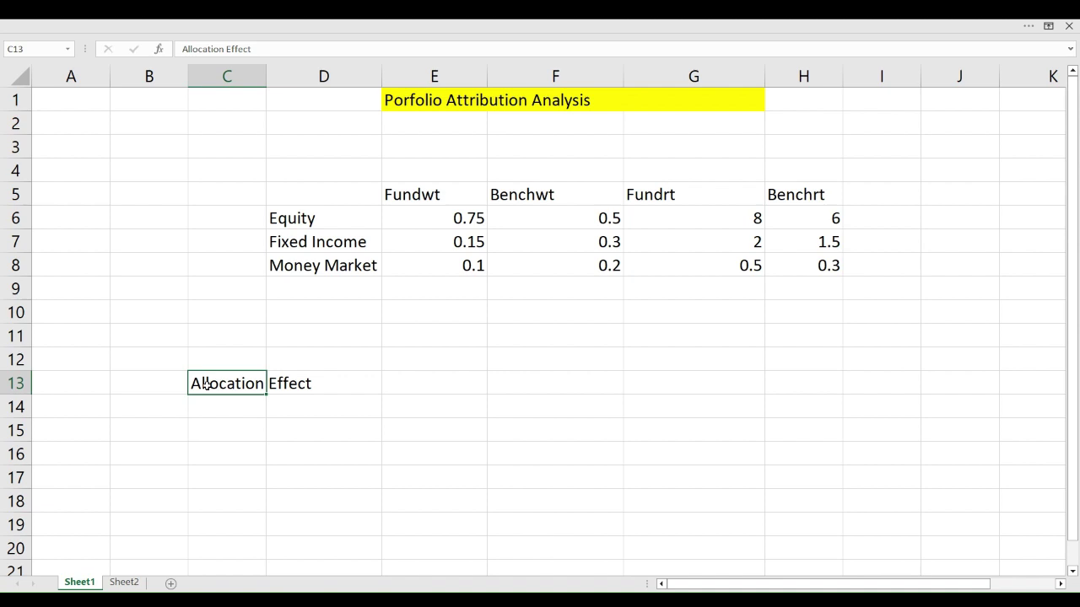
{"action": "key", "text": "Down"}
{"action": "type", "text": "S"}
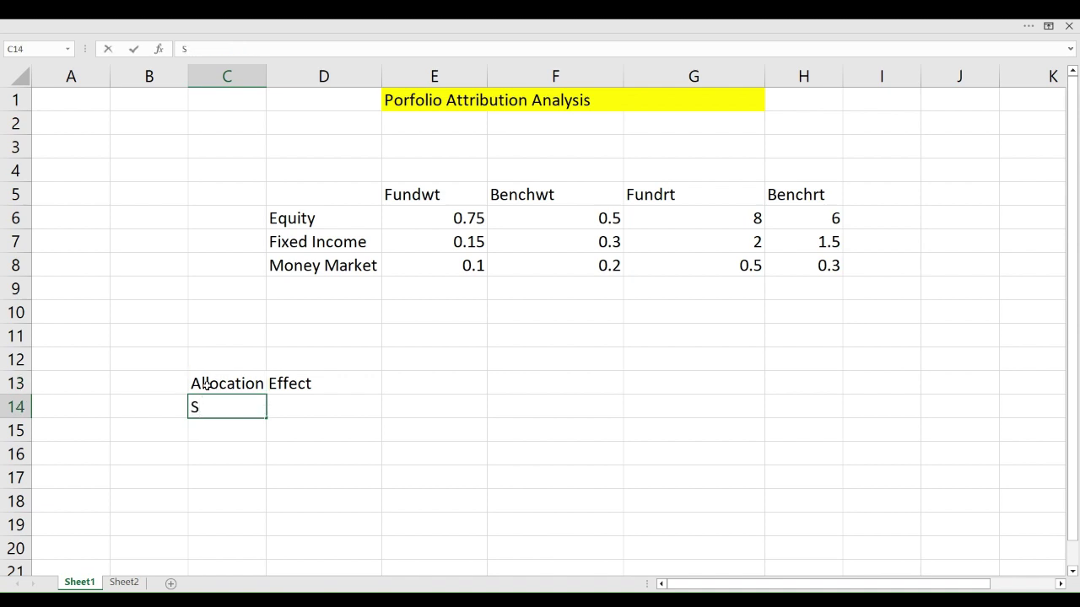
{"action": "type", "text": "election Effect"}
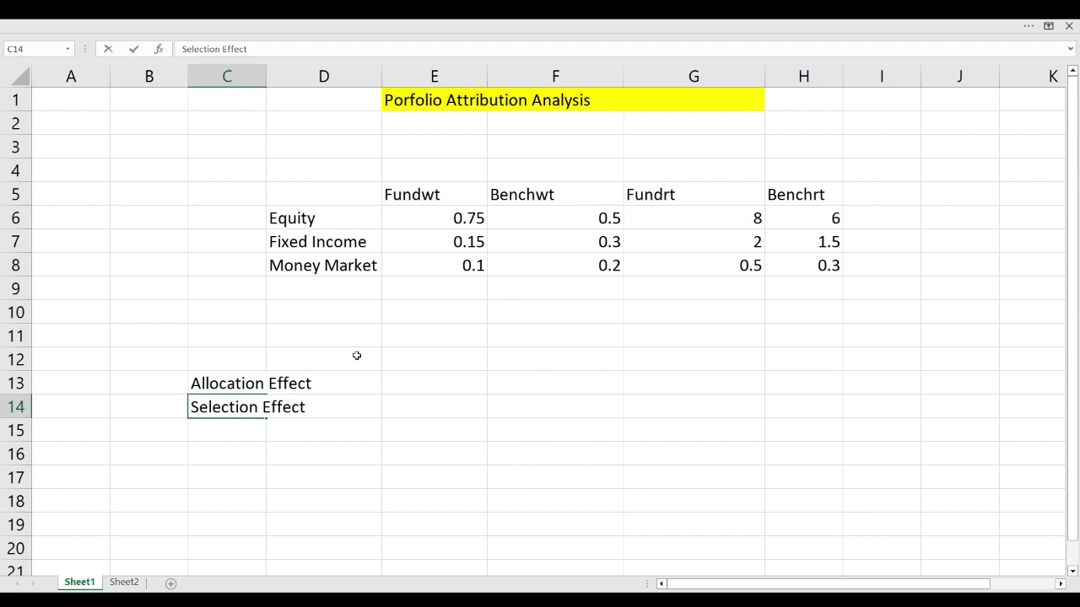
Enter the label "Interaction Effect" in cell C15, below the Selection Effect label
{"action": "left_click", "coordinate": [243, 431]}
{"action": "type", "text": "Interea"}
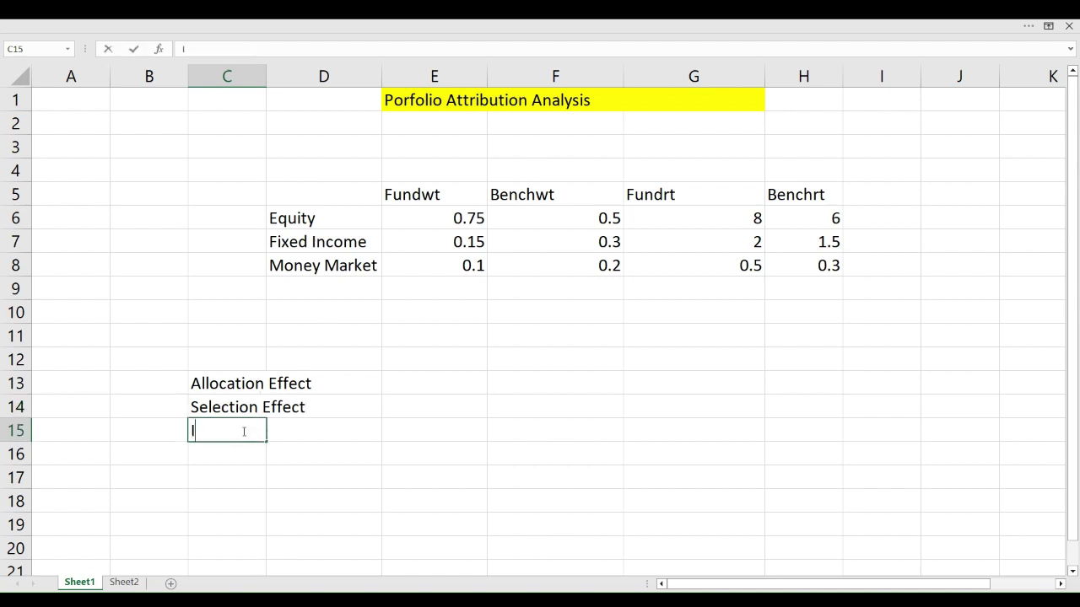
{"action": "key", "text": "BackSpace"}
{"action": "key", "text": "BackSpace"}
{"action": "type", "text": "action"}
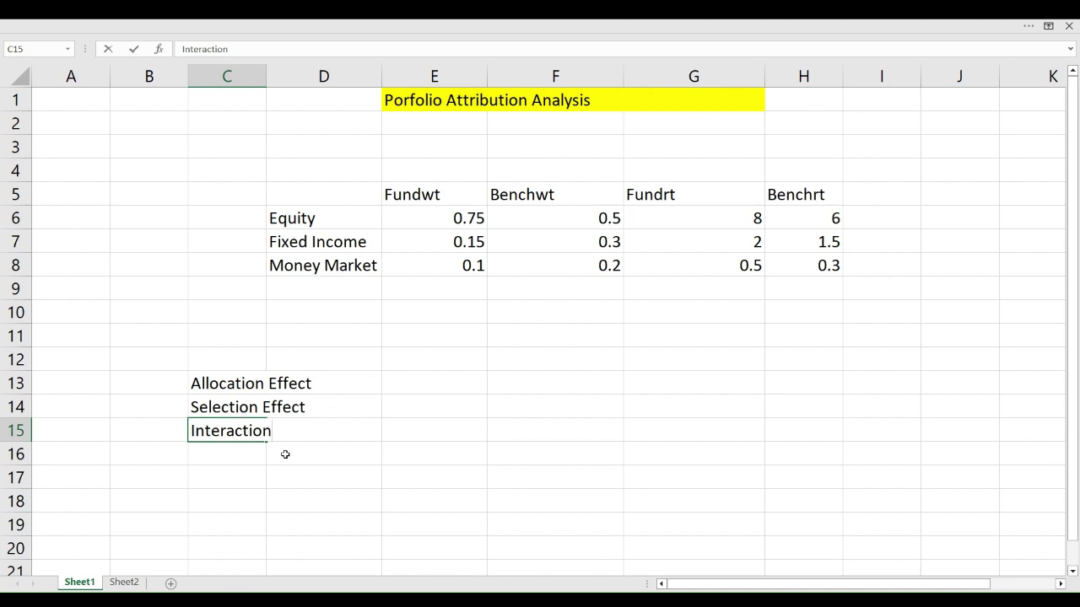
{"action": "type", "text": " Effect"}
Show the full ribbon with its commands and apply all borders to the table in D5:H8
{"action": "left_click", "coordinate": [335, 196]}
{"action": "key", "text": "shift+Right"}
{"action": "key", "text": "shift+Right"}
{"action": "key", "text": "shift+Right"}
{"action": "key", "text": "shift+Right"}
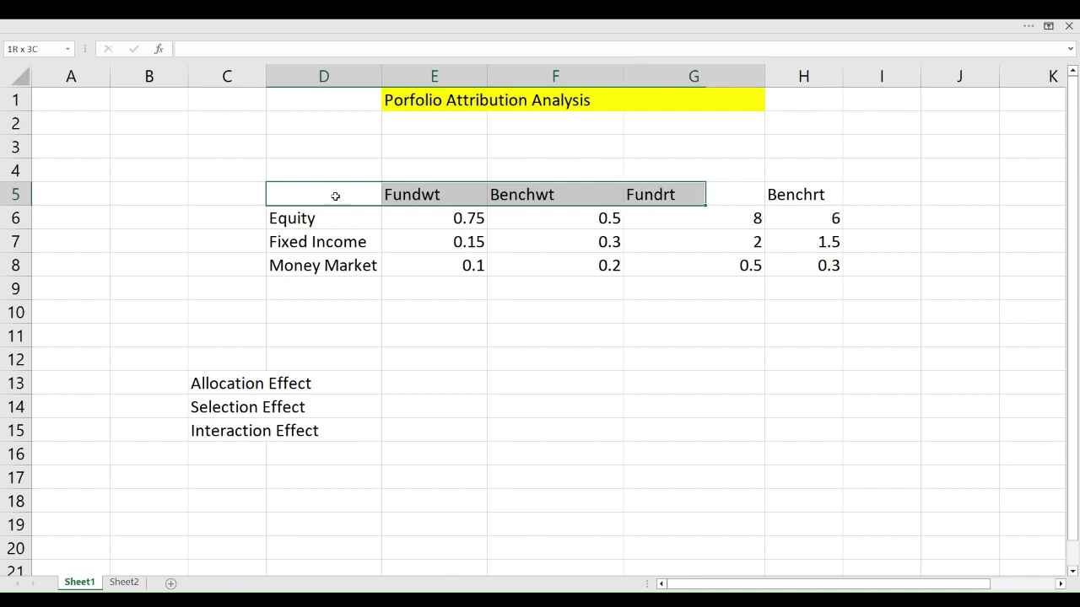
{"action": "key", "text": "shift+Down"}
{"action": "key", "text": "shift+Down"}
{"action": "key", "text": "shift+Down"}
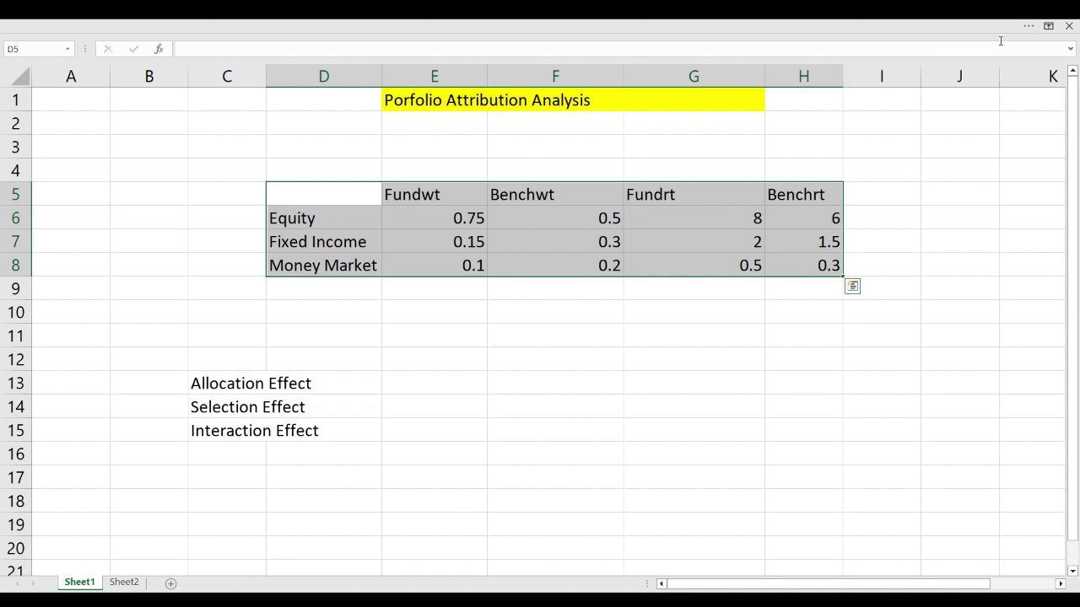
{"action": "left_click", "coordinate": [1049, 26]}
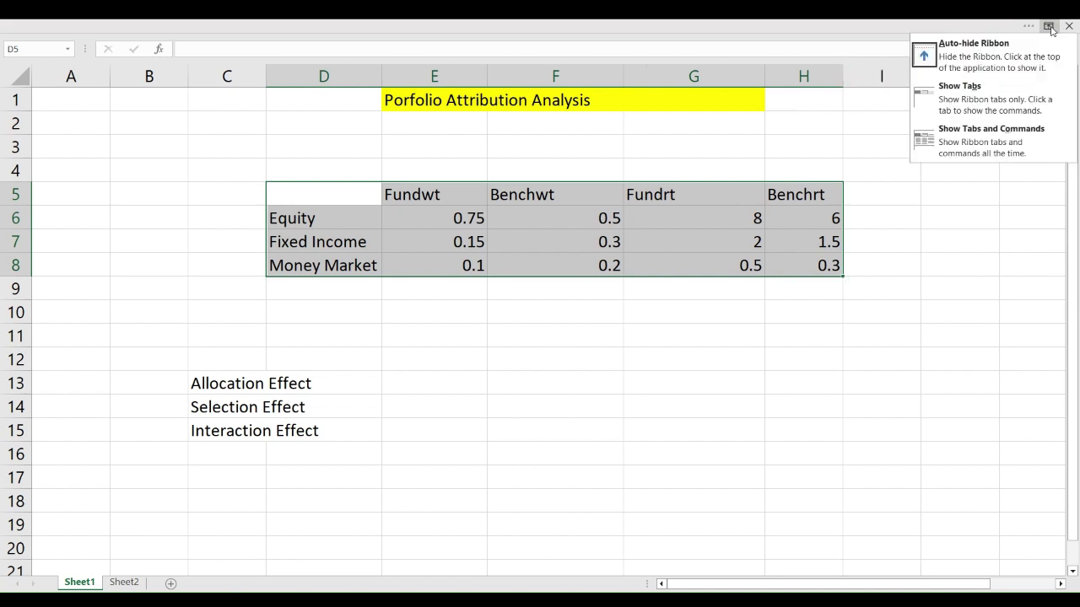
{"action": "left_click", "coordinate": [1008, 138]}
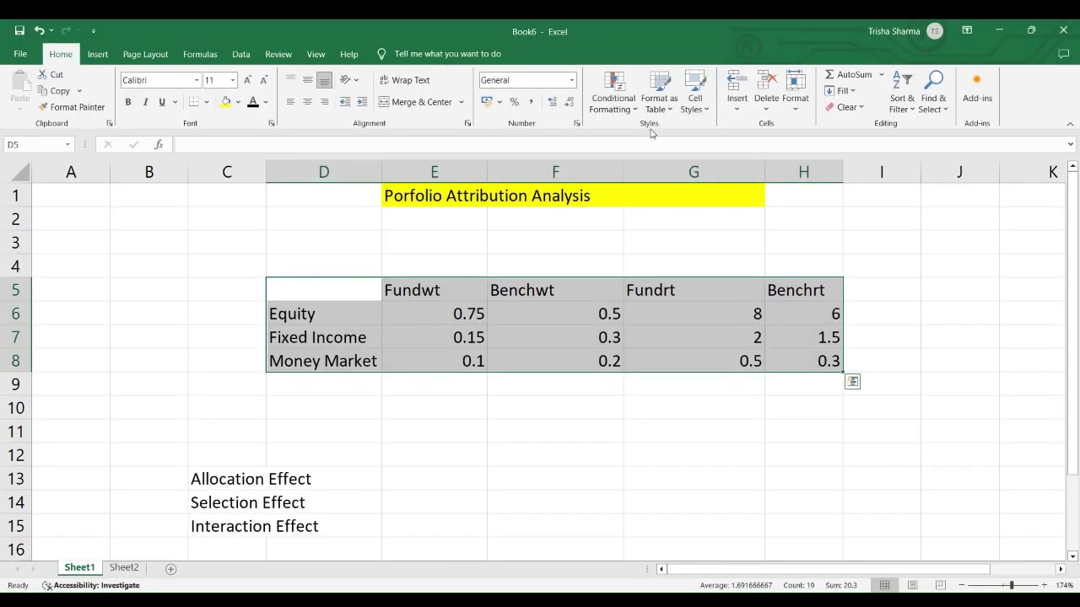
{"action": "left_click", "coordinate": [207, 102]}
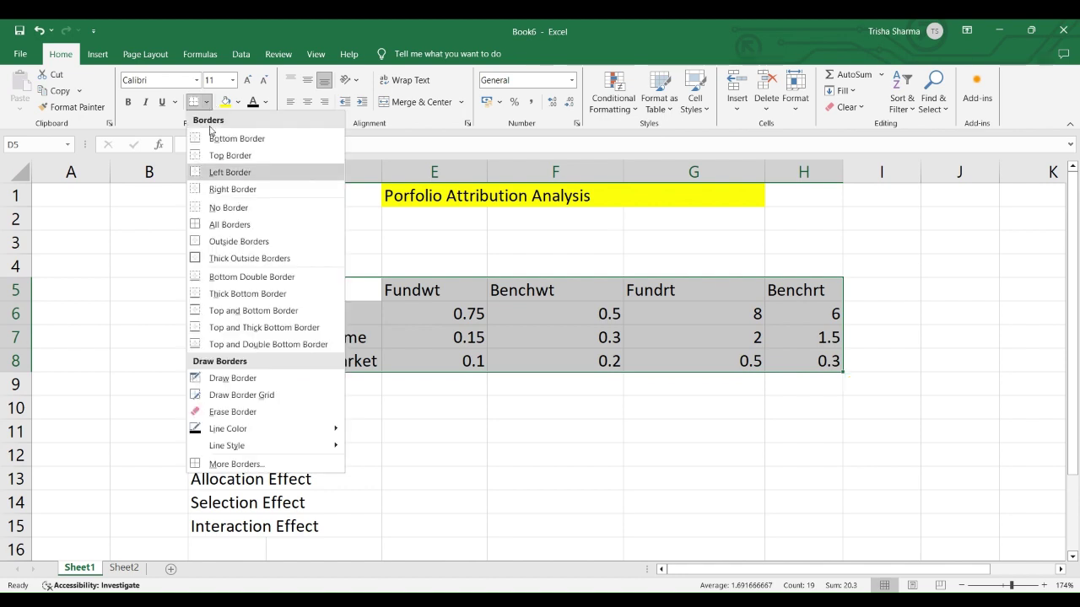
{"action": "left_click", "coordinate": [203, 225]}
{"action": "left_click", "coordinate": [224, 257]}
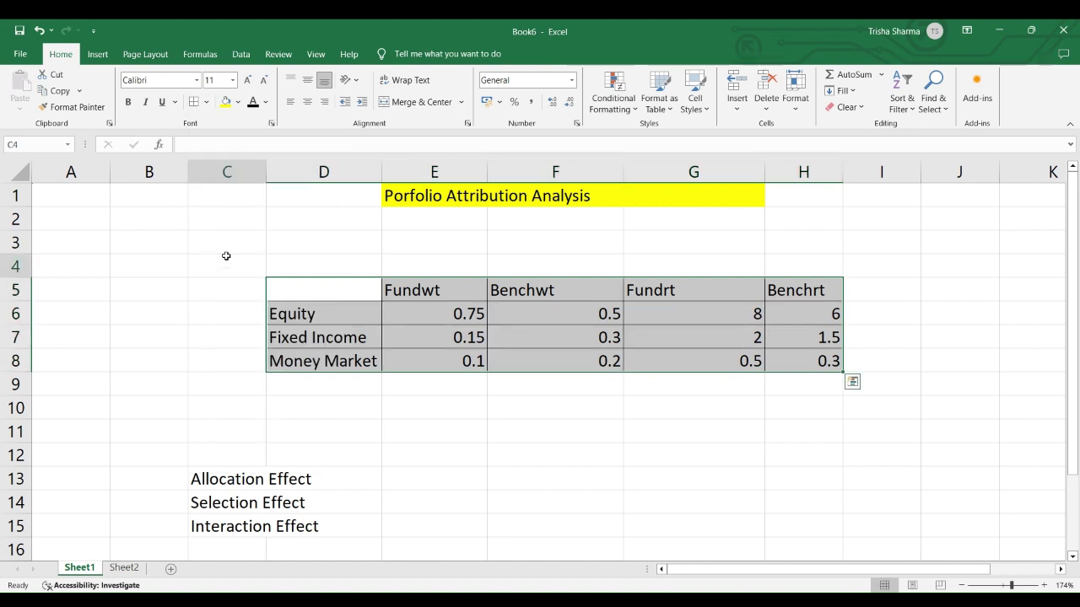
Examine the fund and benchmark weights in E5:F8, followed by the fund and benchmark returns in G5:H8
{"action": "left_click", "coordinate": [417, 288]}
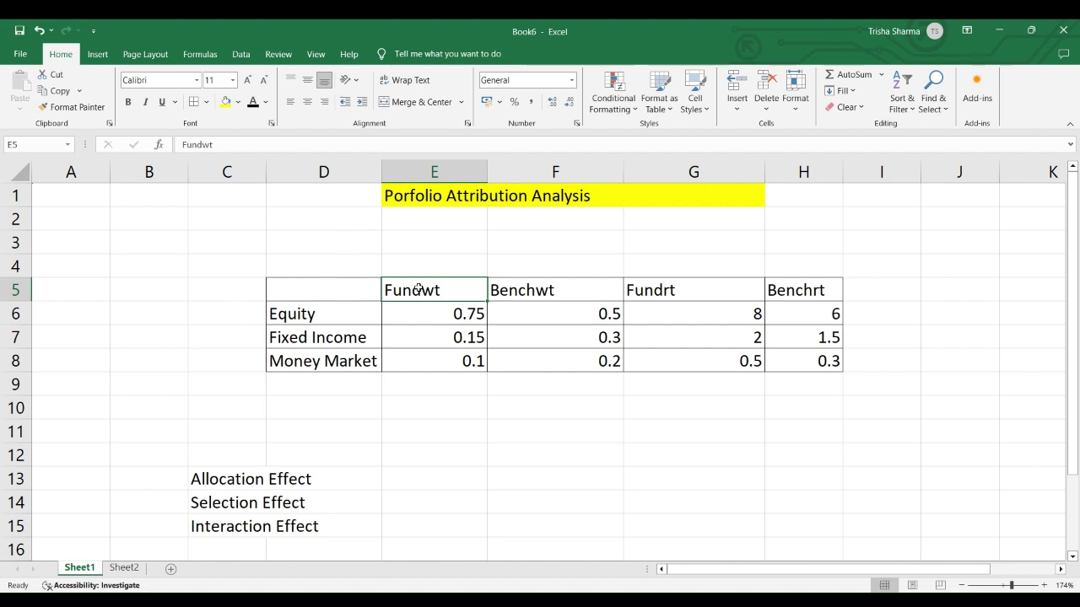
{"action": "key", "text": "Right"}
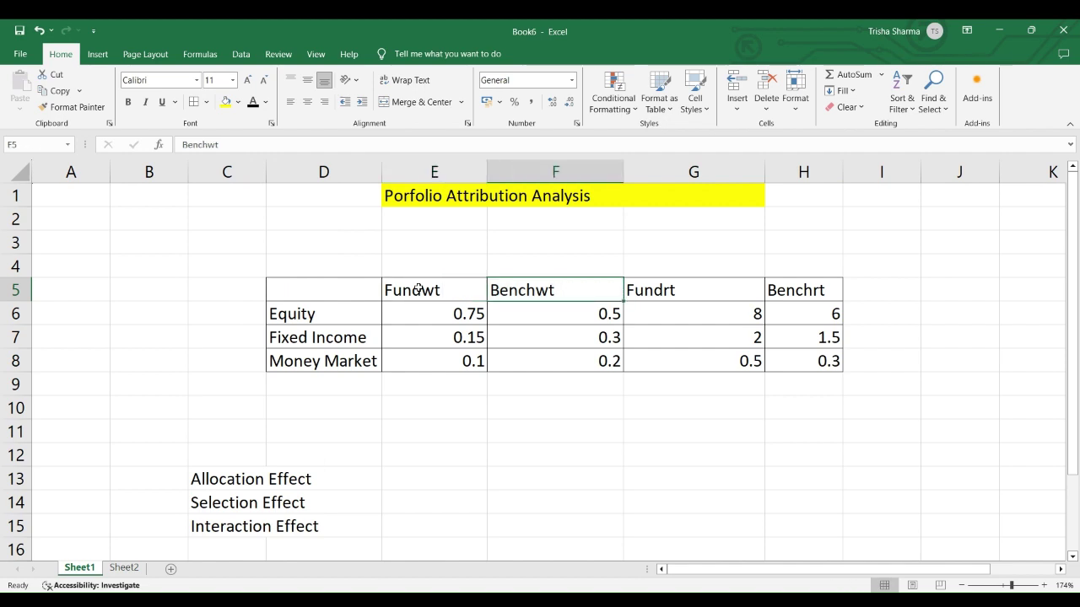
{"action": "key", "text": "Left"}
{"action": "key", "text": "shift+Right"}
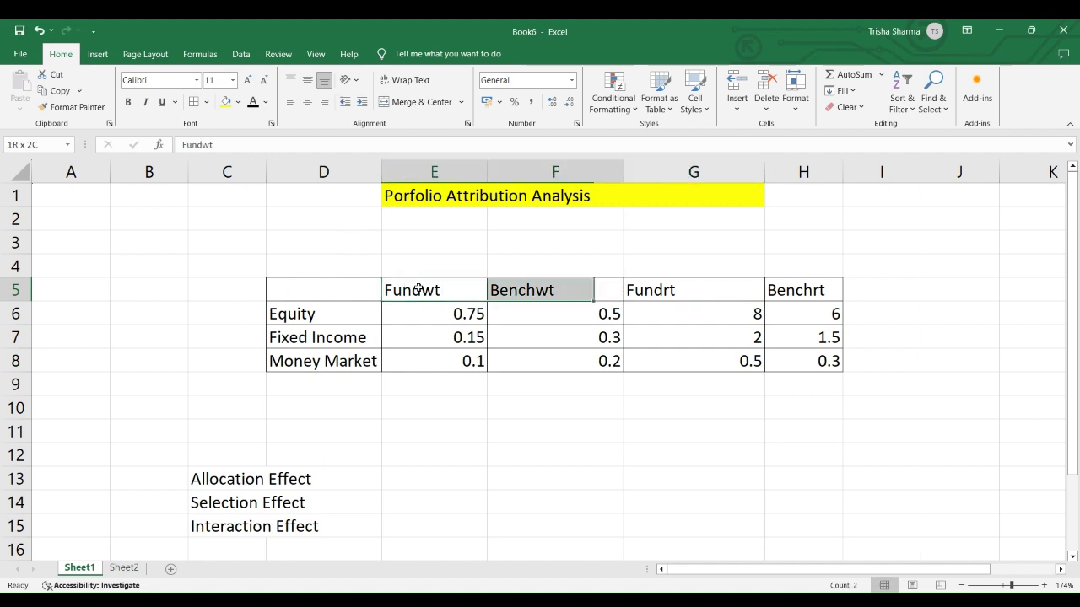
{"action": "key", "text": "shift+Down"}
{"action": "key", "text": "shift+Down"}
{"action": "key", "text": "shift+Down"}
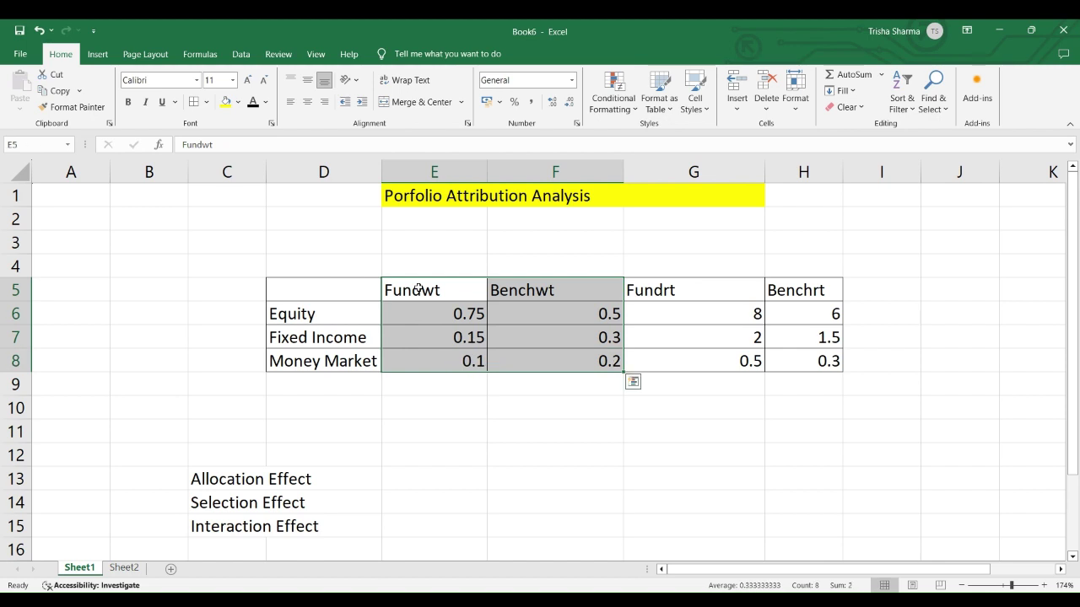
{"action": "key", "text": "Right"}
{"action": "key", "text": "Right"}
{"action": "key", "text": "shift+Right"}
{"action": "key", "text": "shift+Down"}
{"action": "key", "text": "shift+Down"}
{"action": "key", "text": "shift+Down"}
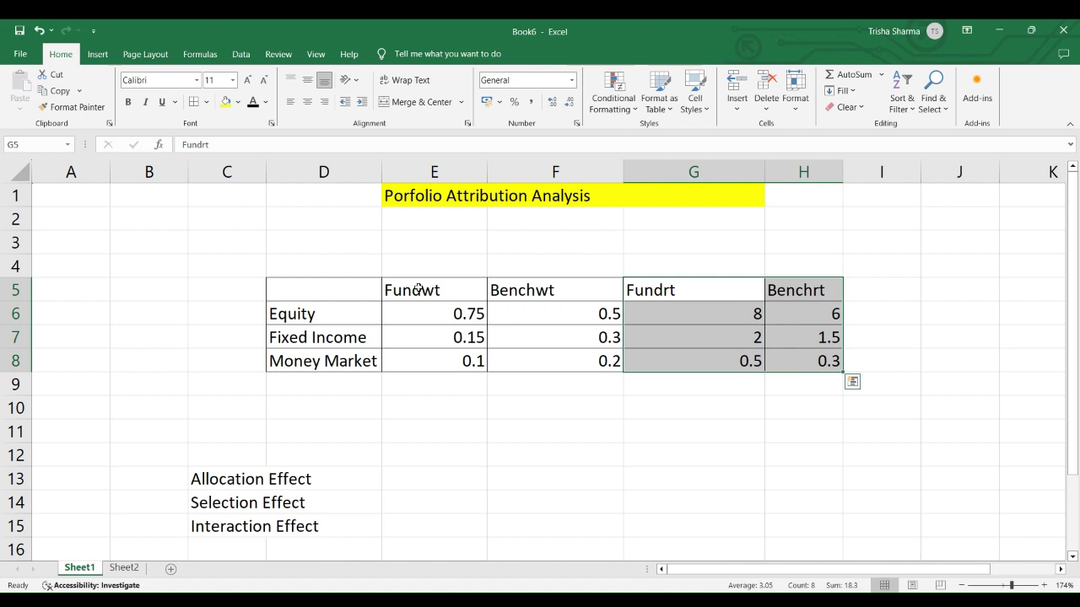
Enter the label "Fund Return" in cell E11
{"action": "left_click", "coordinate": [444, 440]}
{"action": "type", "text": "Ret"}
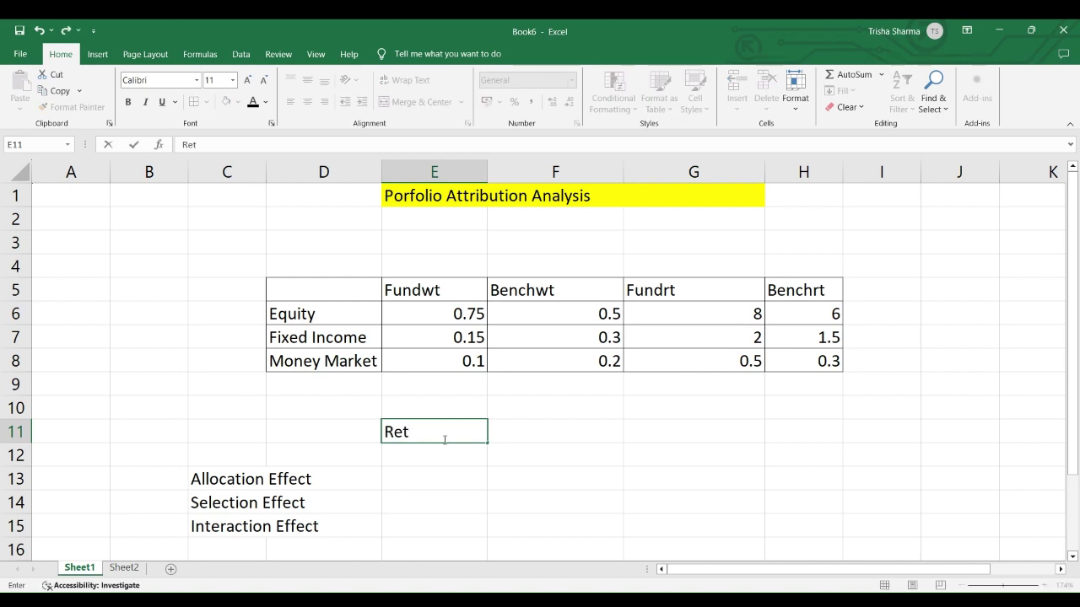
{"action": "type", "text": "i"}
{"action": "key", "text": "BackSpace"}
{"action": "key", "text": "BackSpace"}
{"action": "key", "text": "BackSpace"}
{"action": "key", "text": "BackSpace"}
{"action": "type", "text": "und"}
{"action": "key", "text": "BackSpace"}
{"action": "key", "text": "BackSpace"}
{"action": "key", "text": "BackSpace"}
{"action": "type", "text": "Sun"}
{"action": "key", "text": "BackSpace"}
{"action": "key", "text": "BackSpace"}
{"action": "key", "text": "BackSpace"}
{"action": "type", "text": "Fund Retub"}
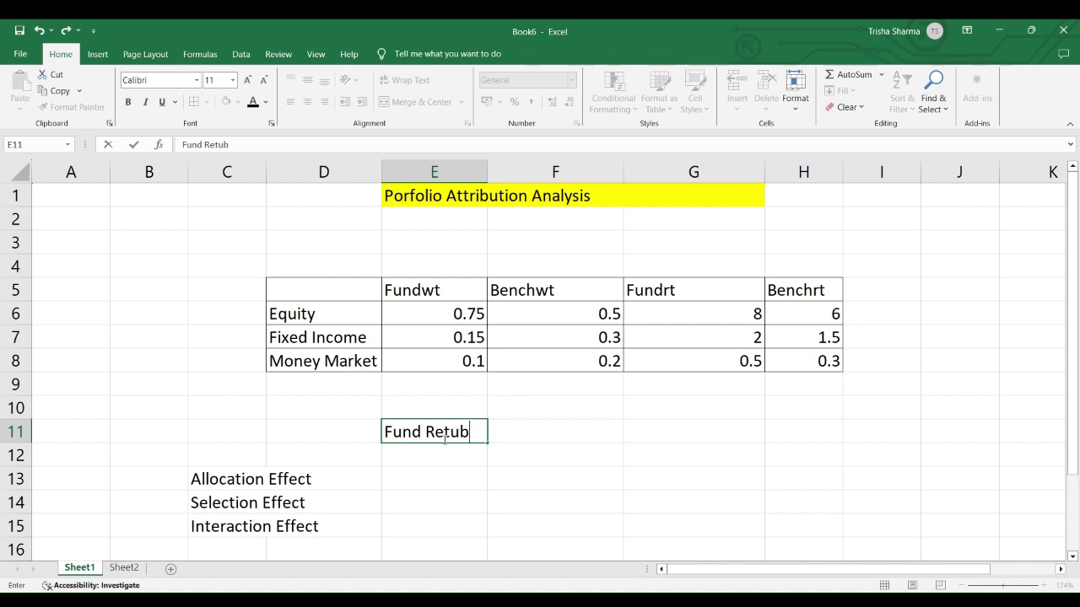
{"action": "key", "text": "BackSpace"}
{"action": "type", "text": "rb"}
{"action": "key", "text": "Tab"}
{"action": "left_click", "coordinate": [443, 439]}
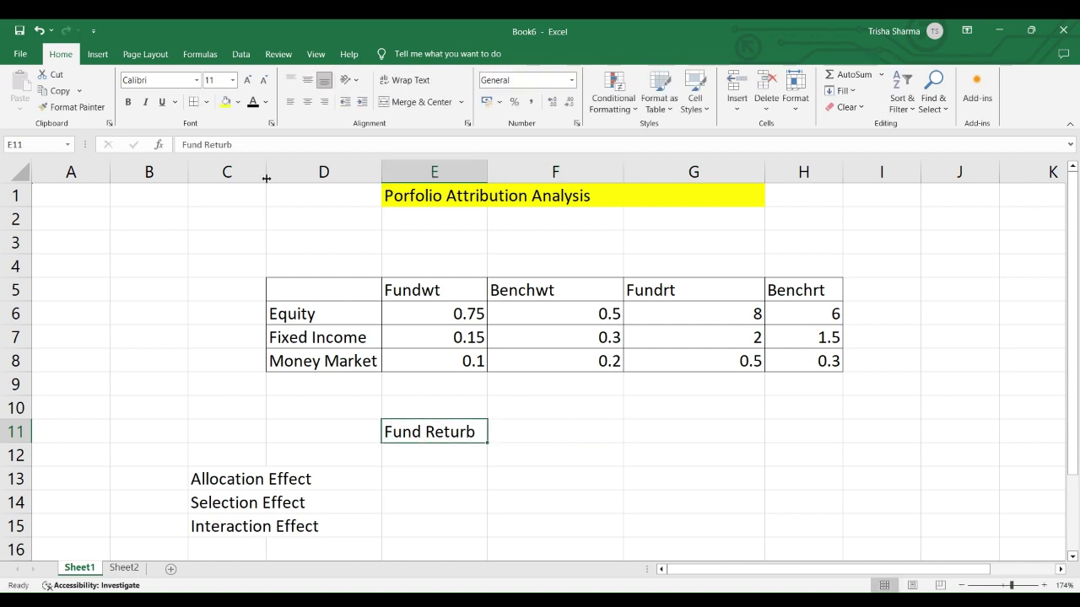
{"action": "left_click", "coordinate": [255, 143]}
{"action": "key", "text": "BackSpace"}
{"action": "type", "text": "n"}
{"action": "key", "text": "Return"}
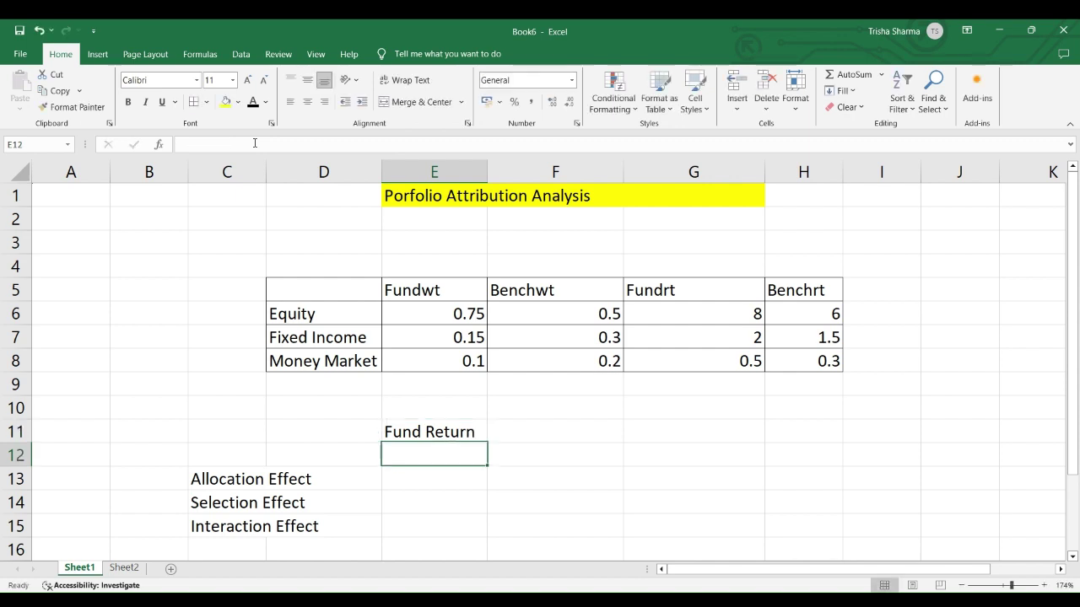
Calculate the weighted fund return in cell F11 with the formula =E6*G6+E7*G7+E8*G8
{"action": "key", "text": "Up"}
{"action": "key", "text": "Right"}
{"action": "type", "text": "="}
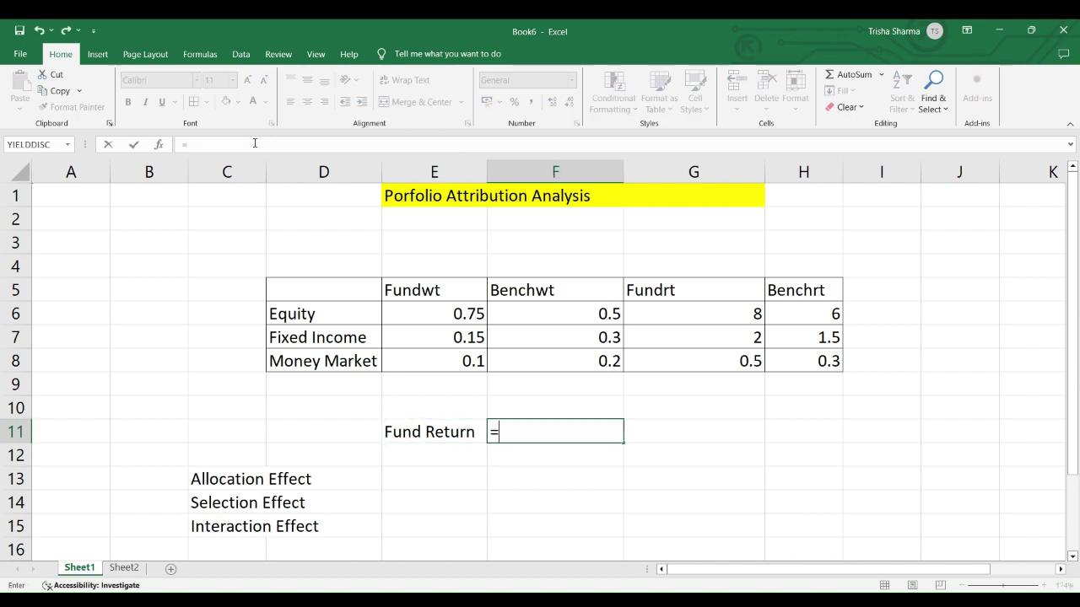
{"action": "left_click", "coordinate": [446, 311]}
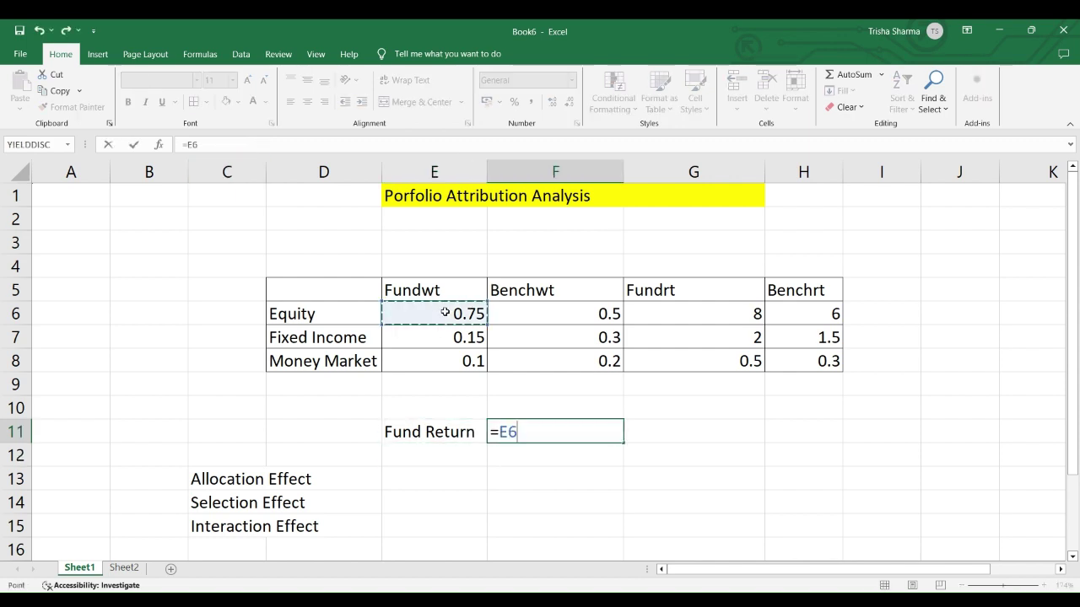
{"action": "type", "text": "*"}
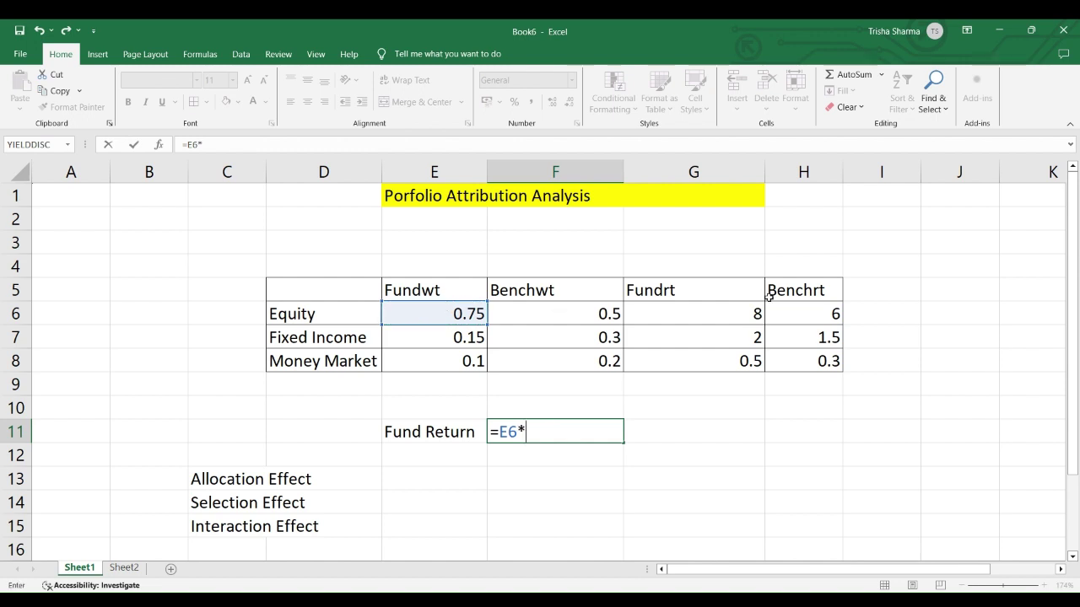
{"action": "left_click", "coordinate": [740, 317]}
{"action": "type", "text": "+"}
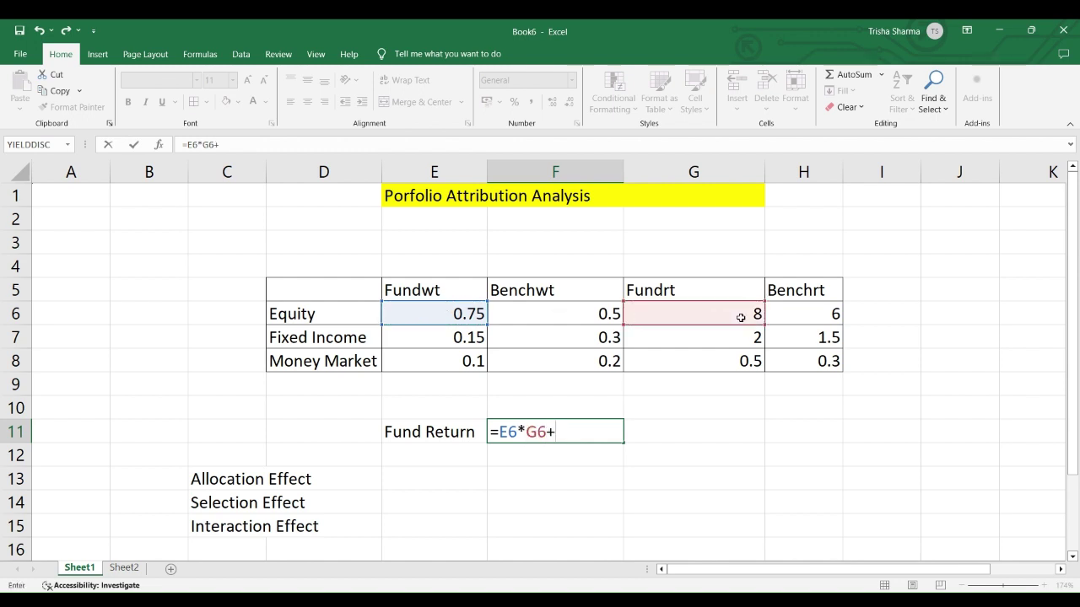
{"action": "left_click", "coordinate": [453, 340]}
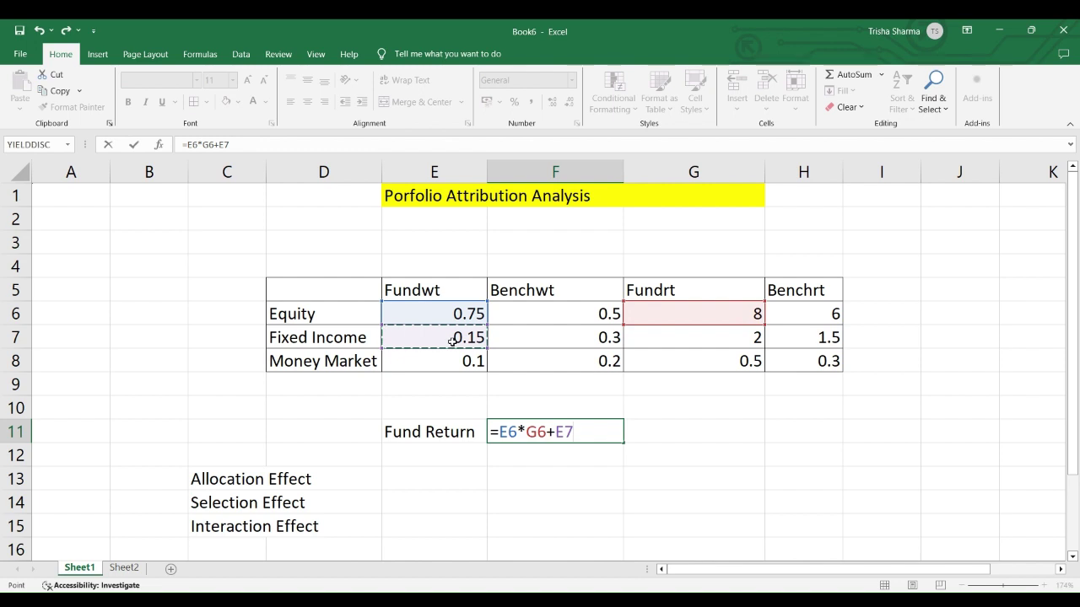
{"action": "type", "text": "*"}
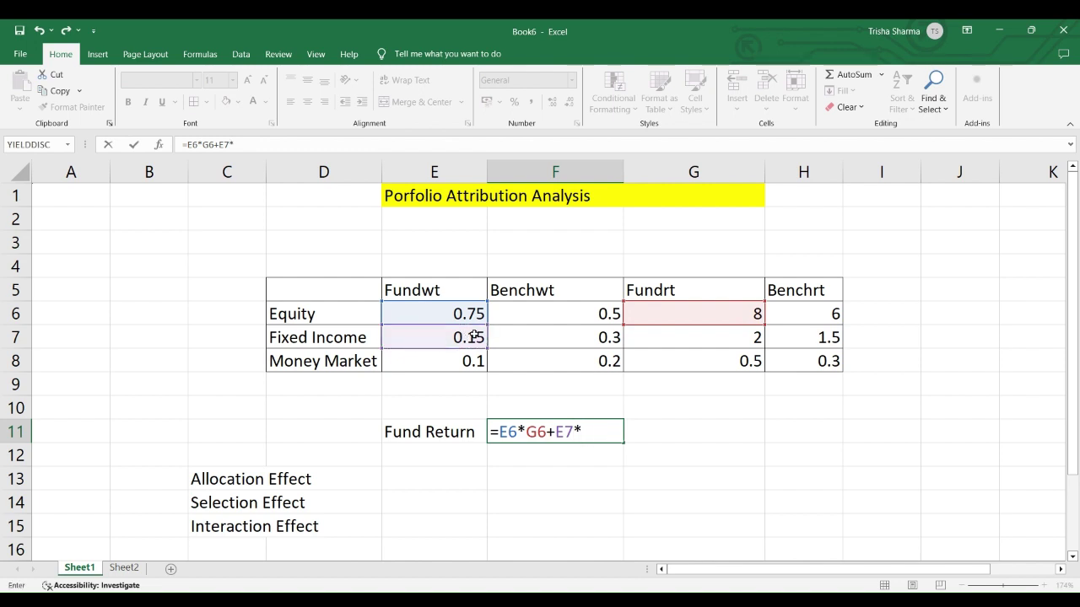
{"action": "left_click", "coordinate": [746, 341]}
{"action": "type", "text": "+"}
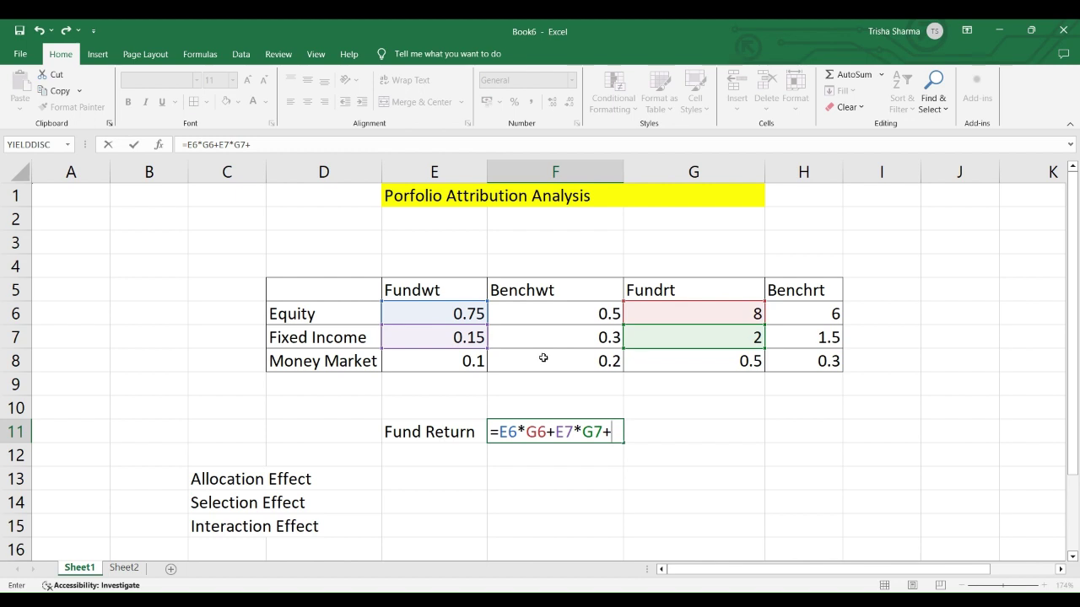
{"action": "left_click", "coordinate": [454, 362]}
{"action": "type", "text": "*"}
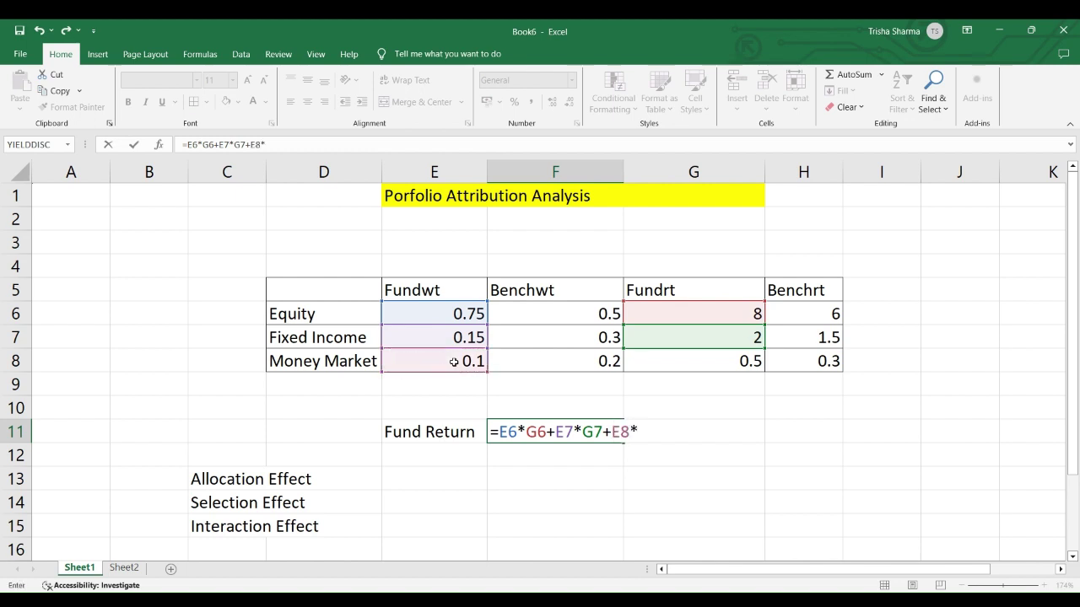
{"action": "left_click", "coordinate": [742, 363]}
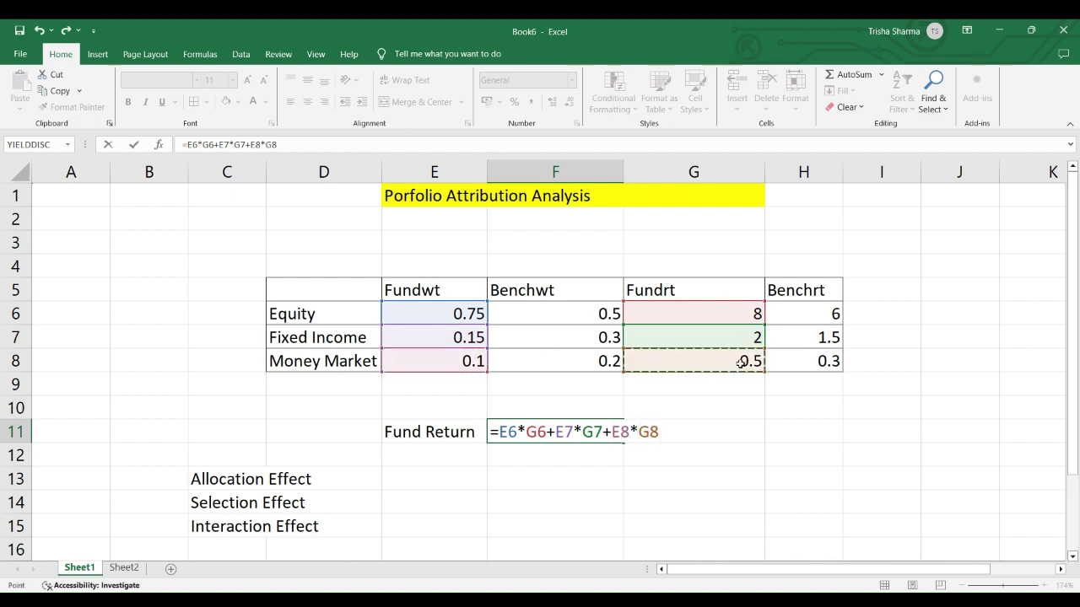
{"action": "key", "text": "Return"}
{"action": "key", "text": "Up"}
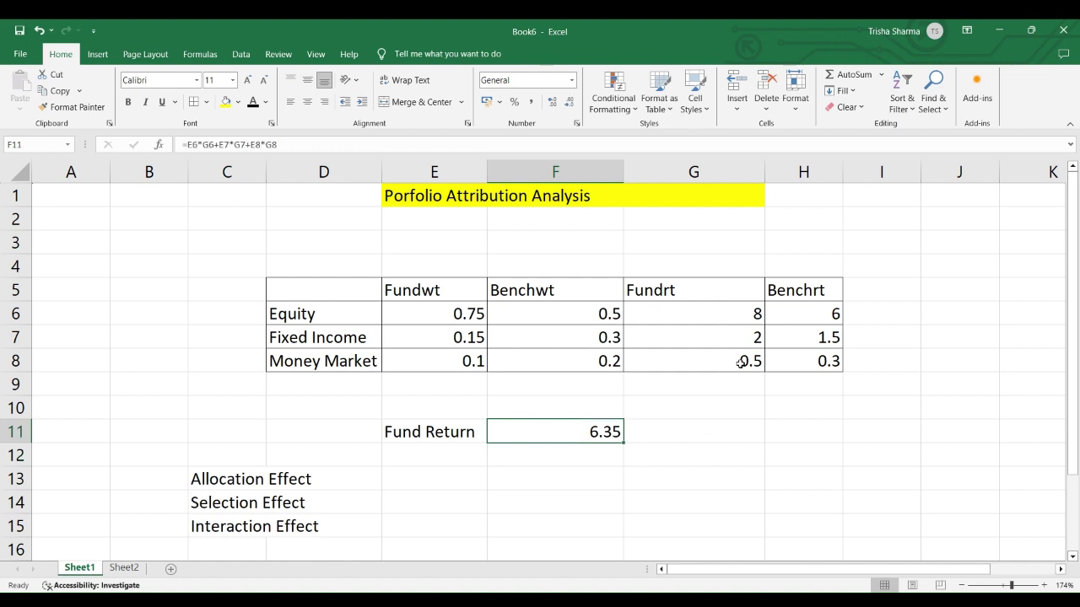
Enter the label "Bench Return" in cell E12
{"action": "key", "text": "Down"}
{"action": "key", "text": "Left"}
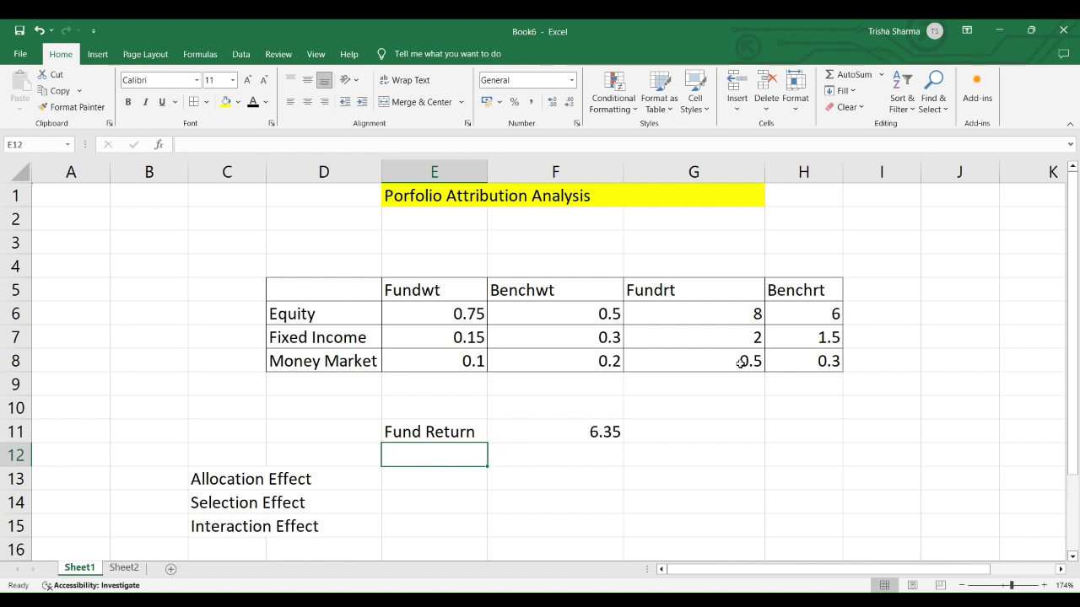
{"action": "type", "text": "Bench R"}
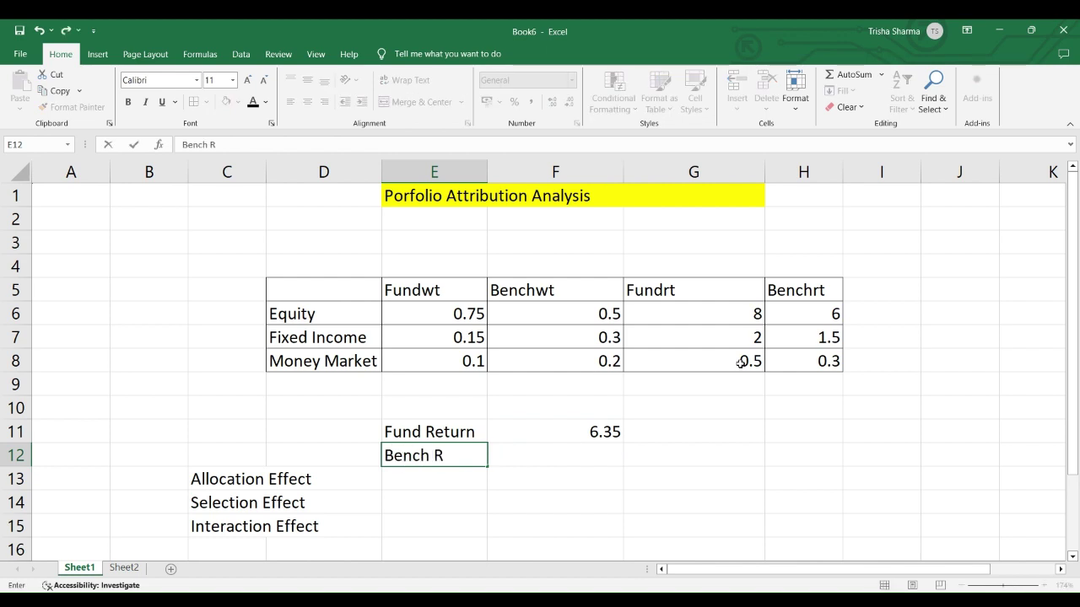
{"action": "type", "text": "eturn"}
{"action": "key", "text": "Right"}
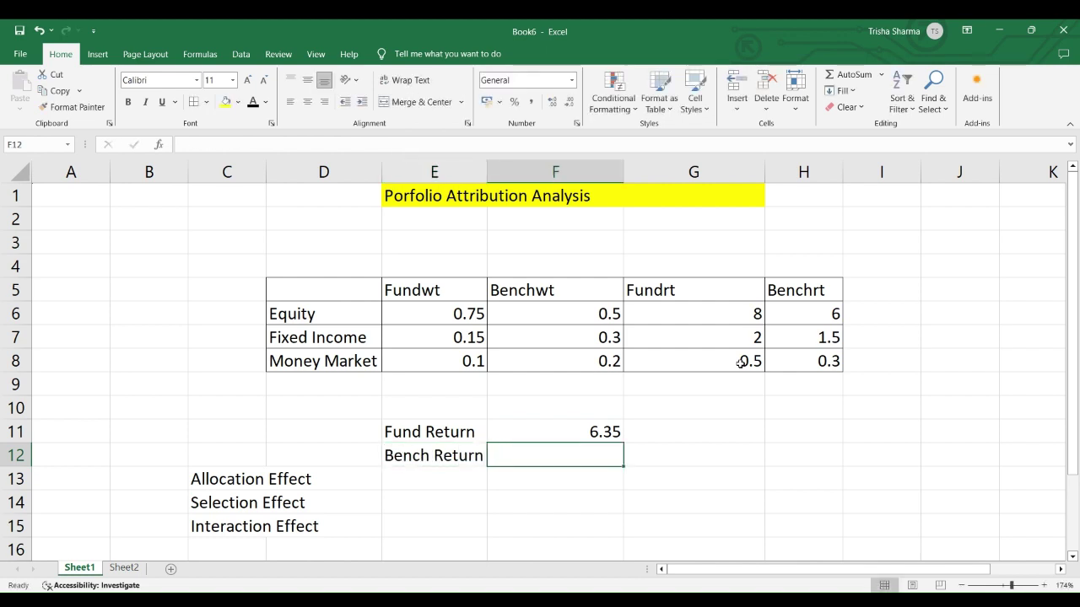
Calculate the weighted benchmark return in cell F12 with the formula =F6*H6+F7*H7+F8*H8
{"action": "type", "text": "="}
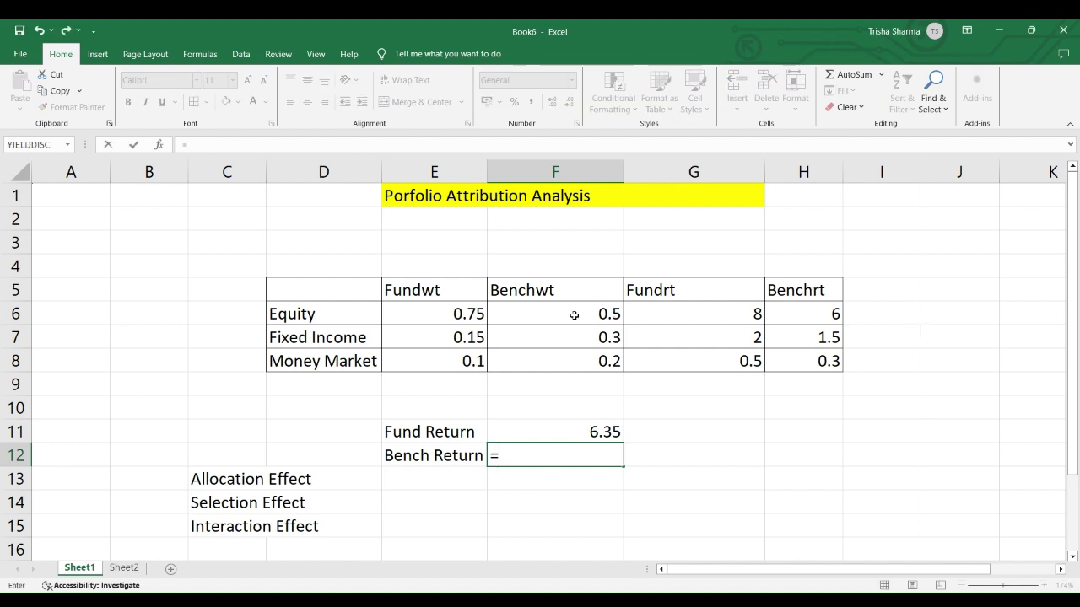
{"action": "left_click", "coordinate": [574, 315]}
{"action": "type", "text": "*"}
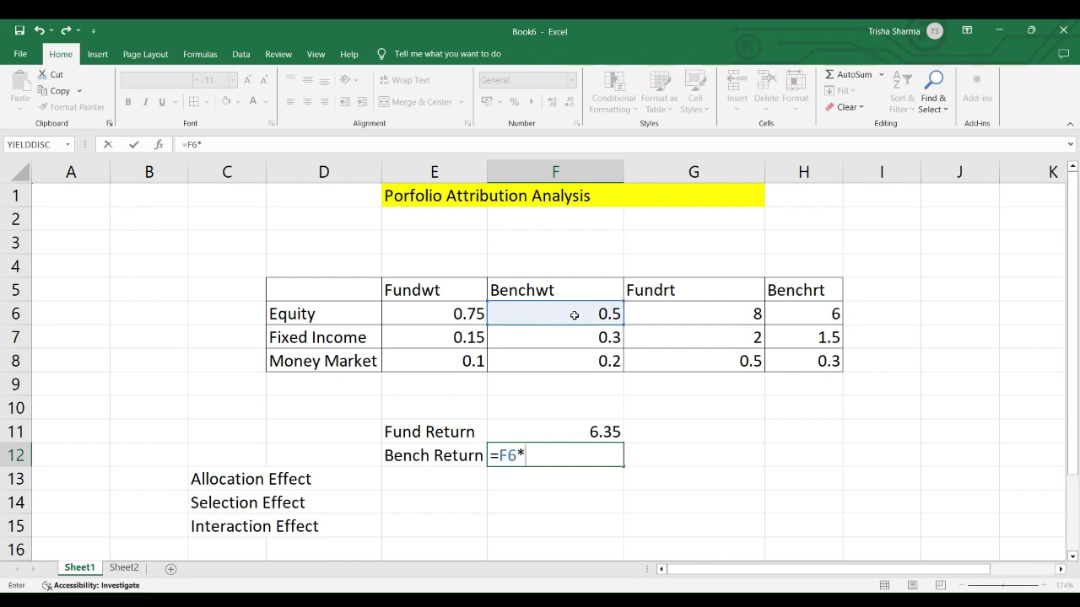
{"action": "left_click", "coordinate": [806, 312]}
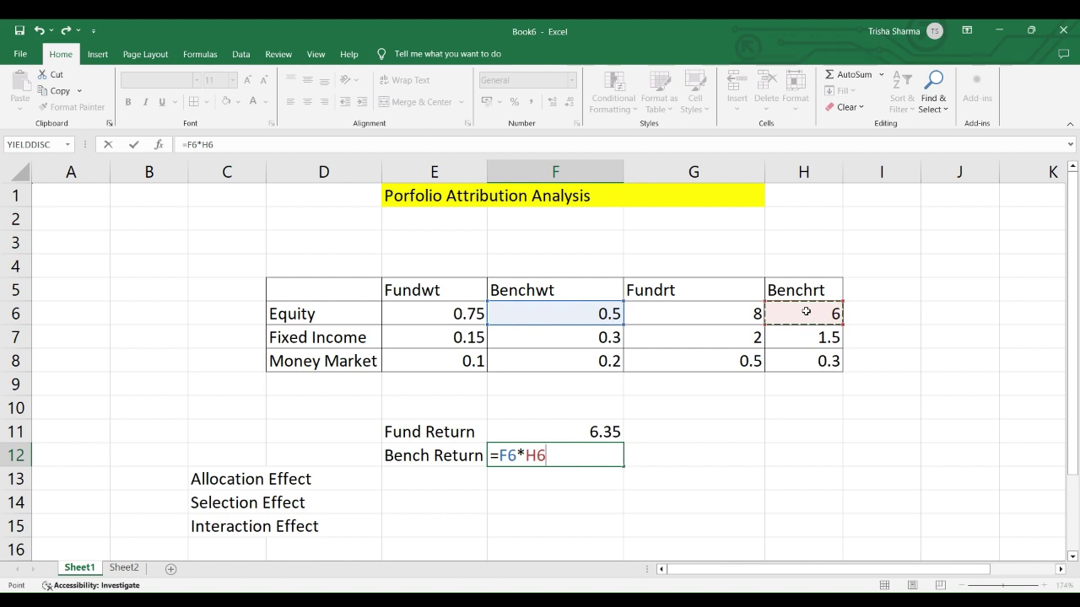
{"action": "type", "text": "+"}
{"action": "left_click", "coordinate": [587, 338]}
{"action": "type", "text": "*"}
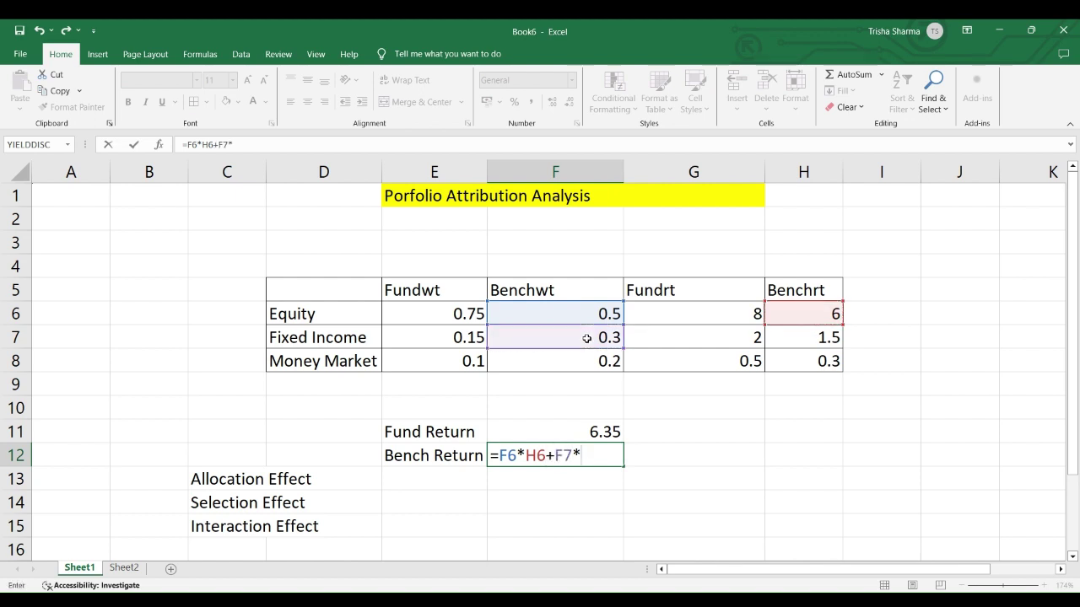
{"action": "left_click", "coordinate": [803, 336]}
{"action": "type", "text": "+"}
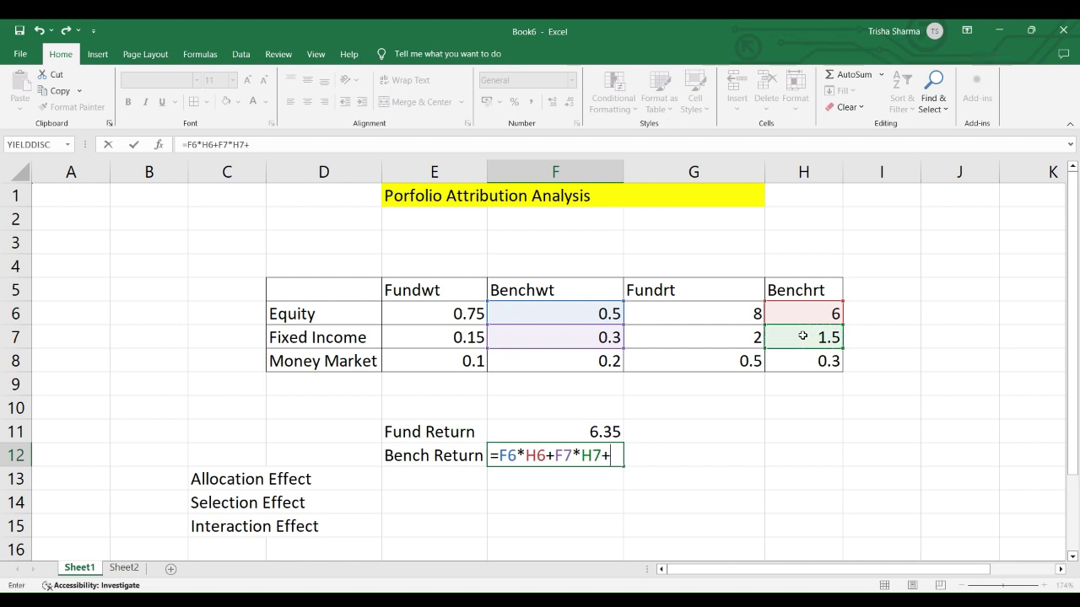
{"action": "left_click", "coordinate": [590, 364]}
{"action": "type", "text": "*"}
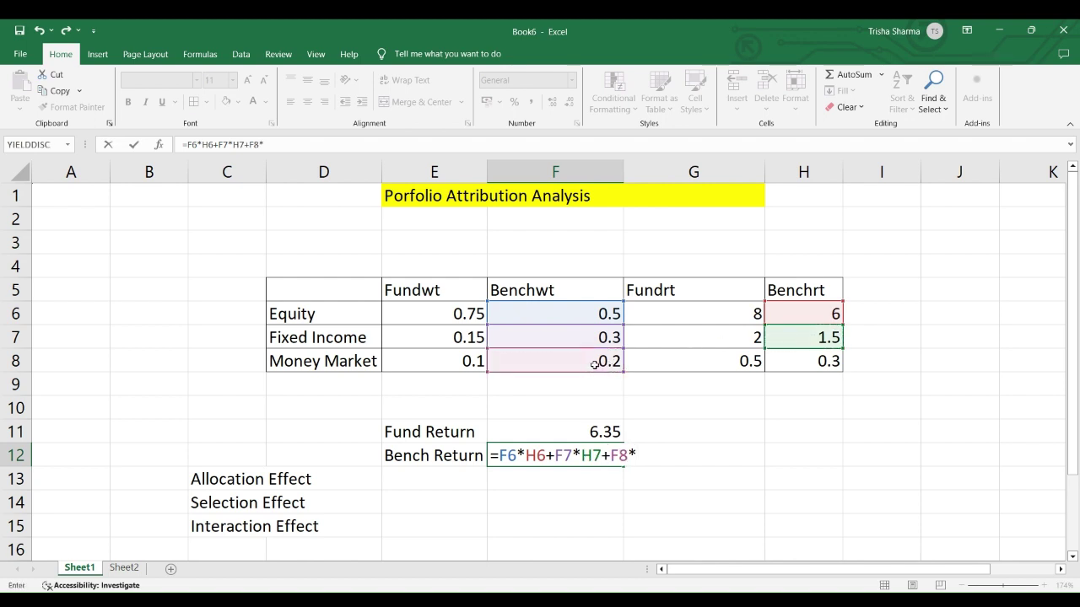
{"action": "left_click", "coordinate": [805, 364]}
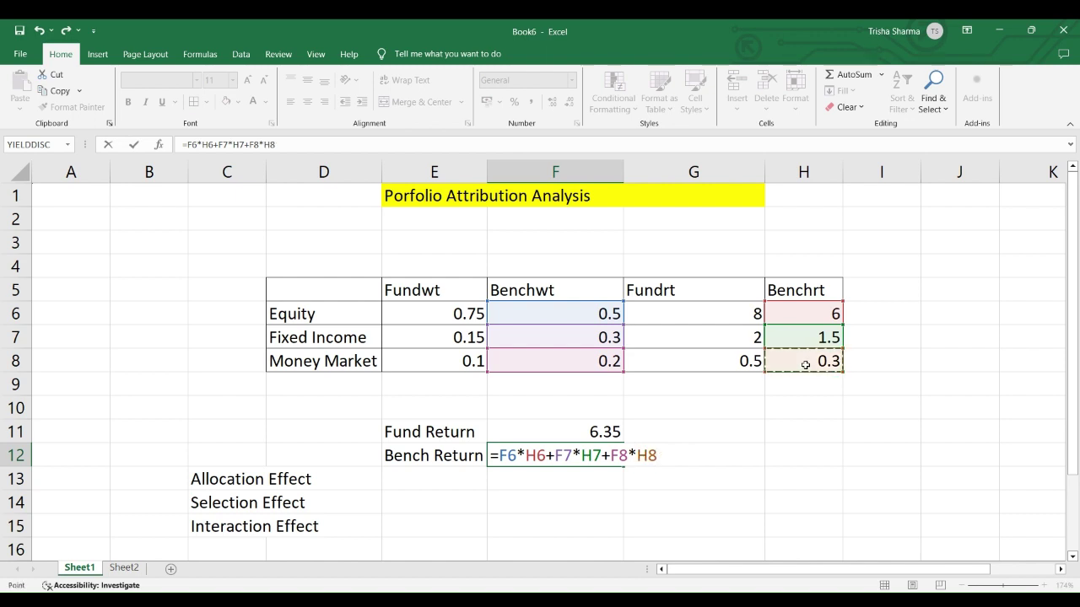
{"action": "key", "text": "Return"}
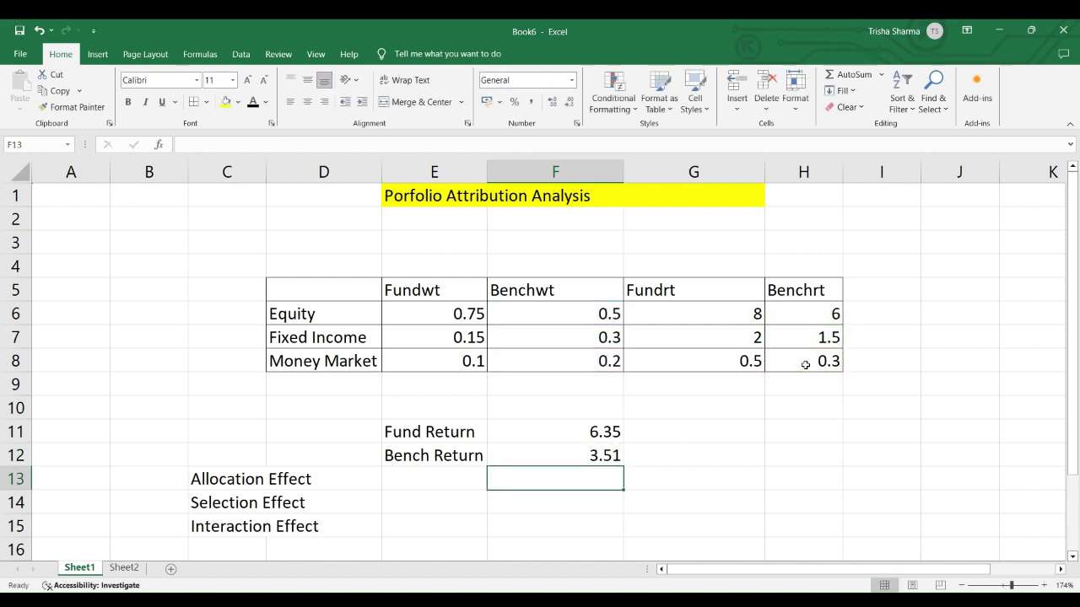
{"action": "key", "text": "Up"}
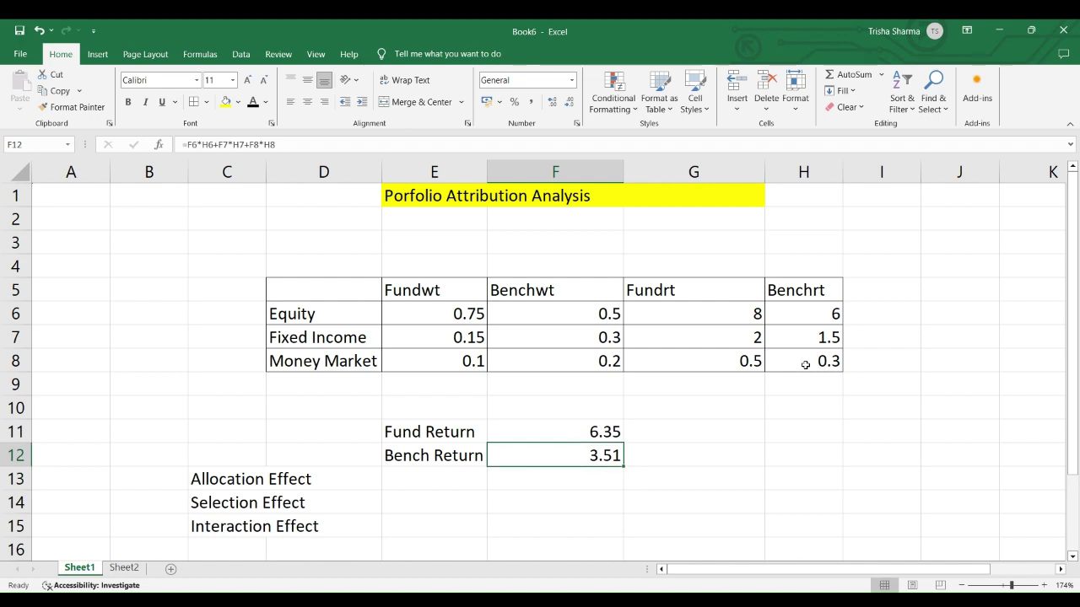
Enter the label "Difference" in cell E13
{"action": "key", "text": "Down"}
{"action": "key", "text": "Left"}
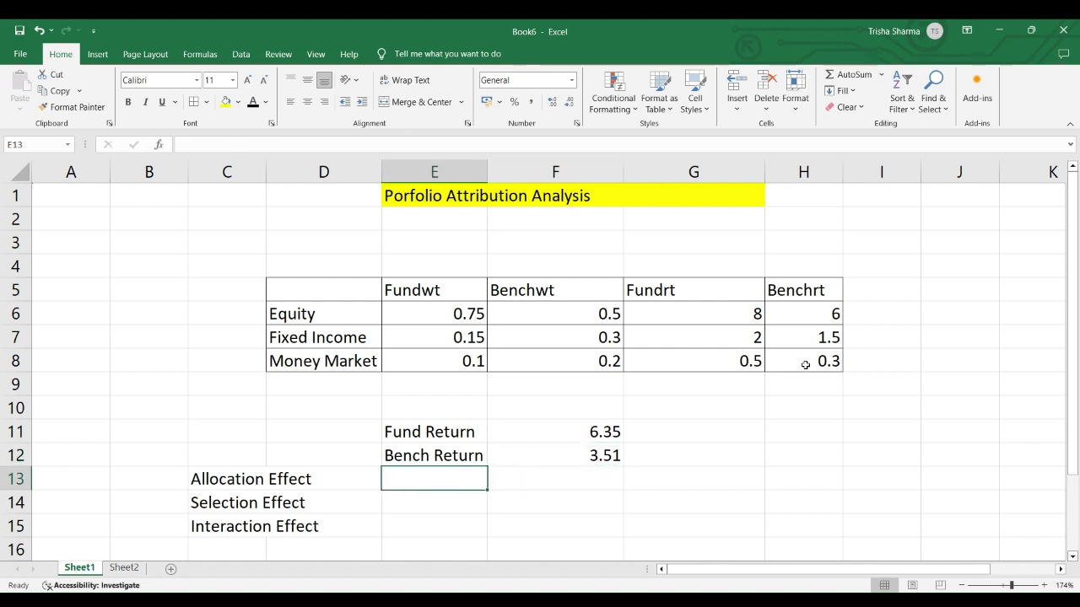
{"action": "type", "text": "Difference"}
{"action": "key", "text": "Return"}
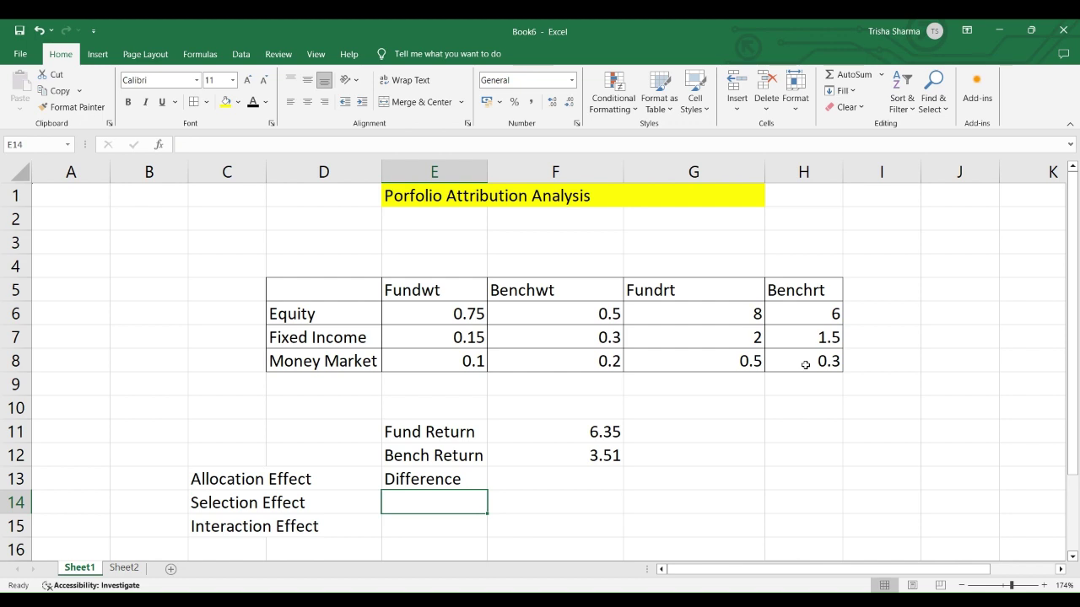
Calculate the difference between fund and benchmark return in cell F13 with the formula =F11-F12
{"action": "key", "text": "Up"}
{"action": "key", "text": "Right"}
{"action": "type", "text": "="}
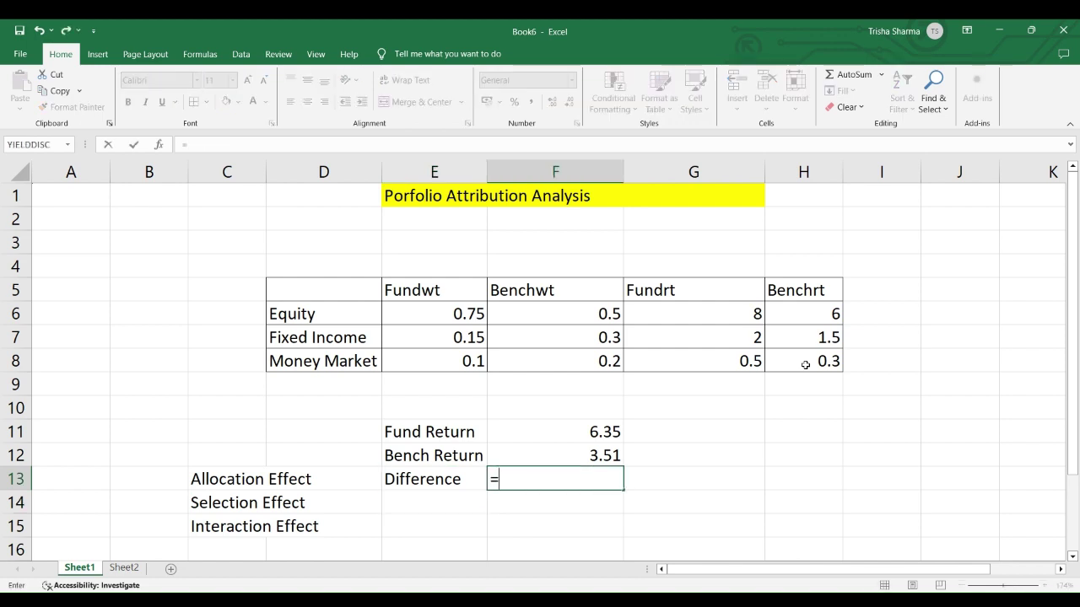
{"action": "left_click", "coordinate": [609, 435]}
{"action": "type", "text": "-"}
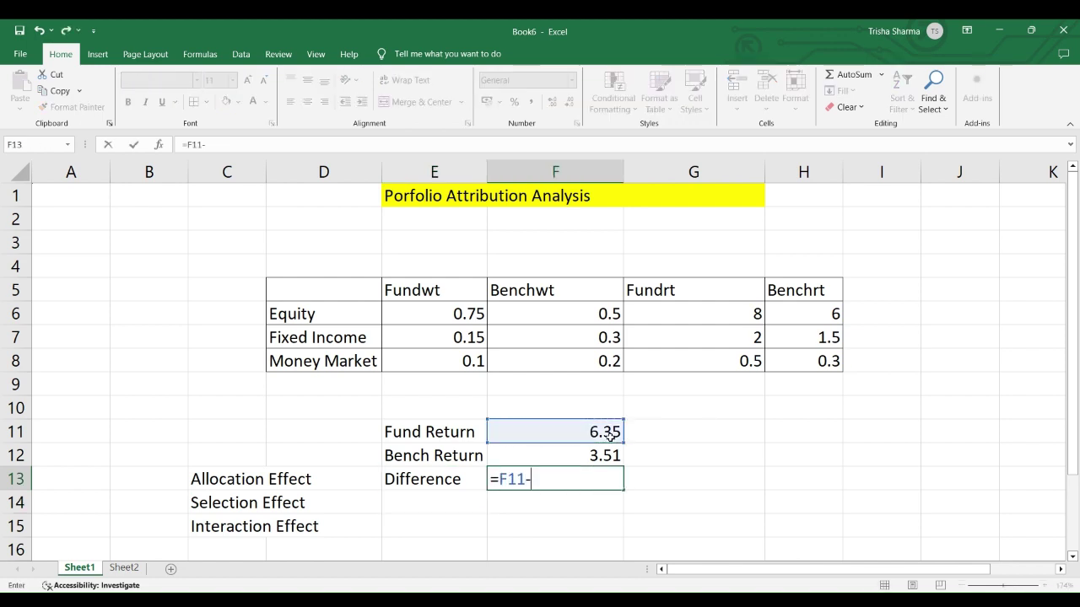
{"action": "left_click", "coordinate": [597, 457]}
{"action": "key", "text": "Return"}
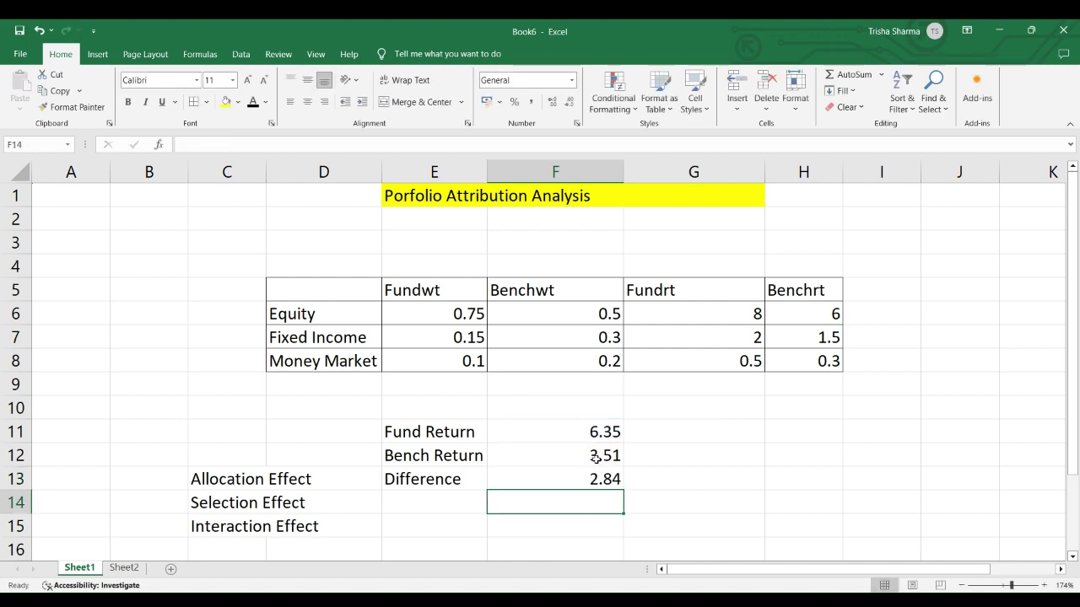
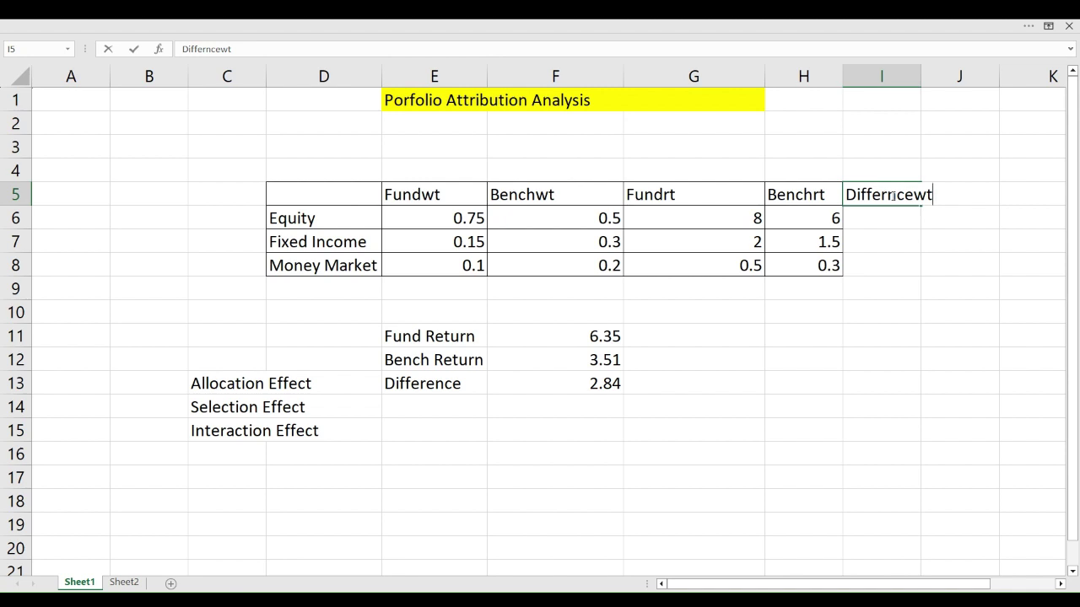
Fit column I to its "Differncewt" header and calculate the fund-minus-benchmark weight differences in I6:I8, using =E6-F6 filled down
{"action": "double_click", "coordinate": [922, 77]}
{"action": "left_click", "coordinate": [892, 196]}
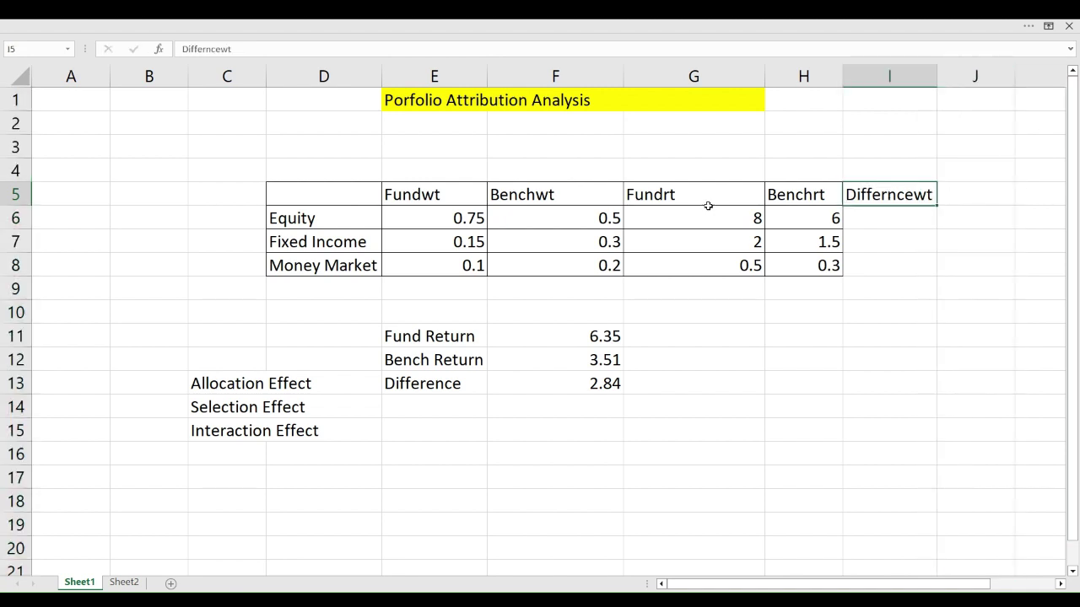
{"action": "left_click", "coordinate": [873, 218]}
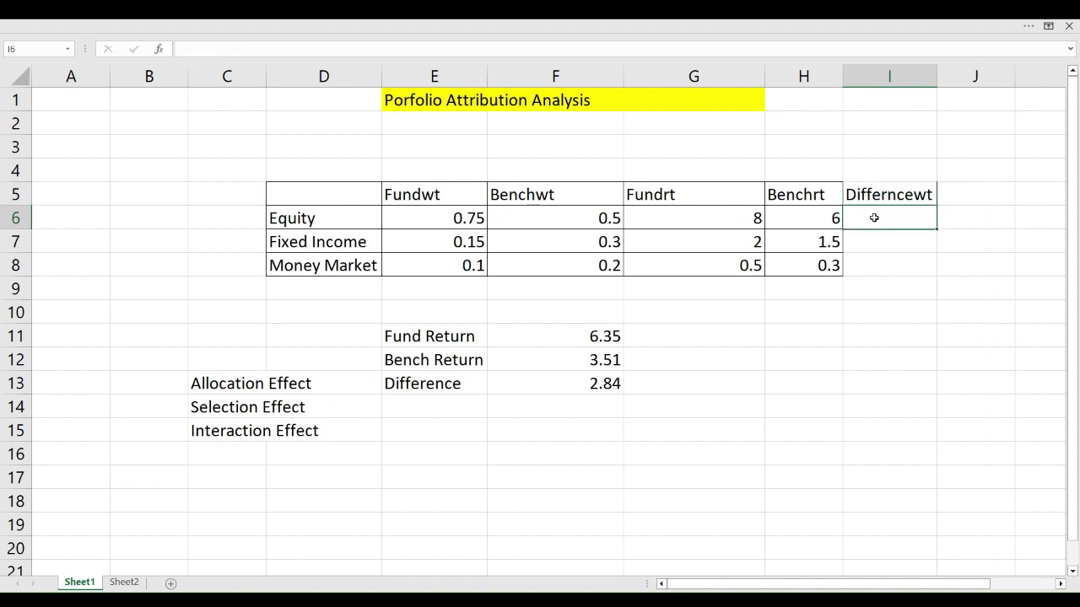
{"action": "type", "text": "="}
{"action": "left_click", "coordinate": [466, 219]}
{"action": "type", "text": "-"}
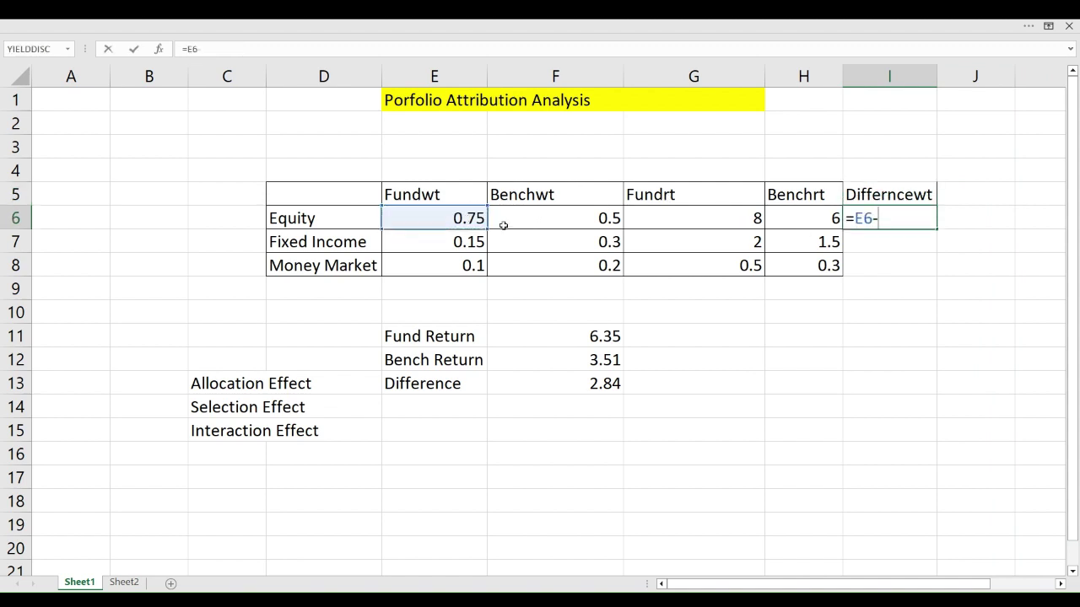
{"action": "left_click", "coordinate": [579, 211]}
{"action": "key", "text": "Return"}
{"action": "key", "text": "Up"}
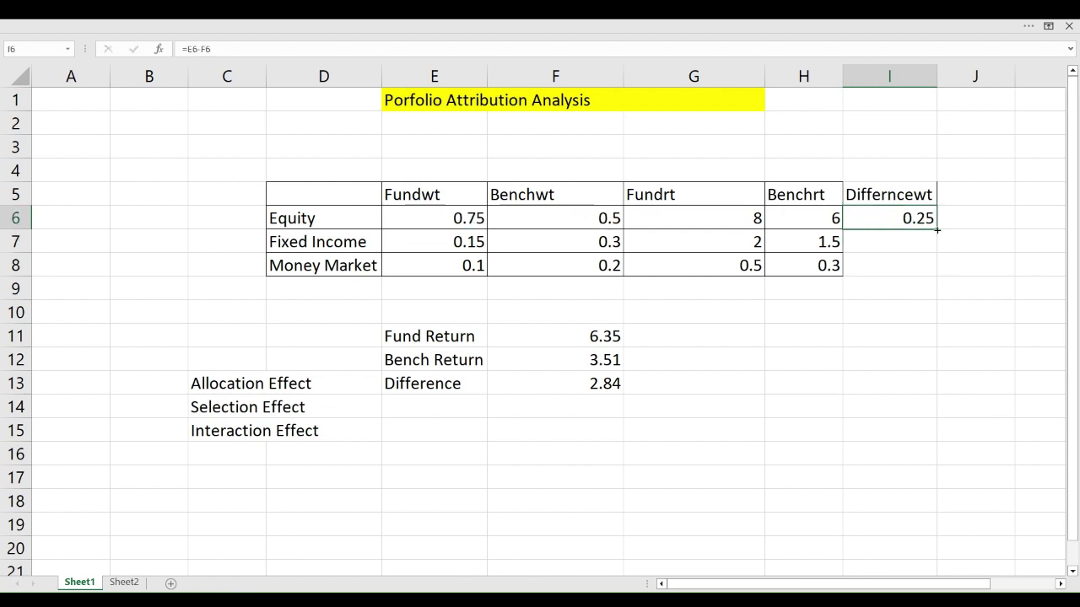
{"action": "left_click_drag", "start_coordinate": [936, 230], "coordinate": [931, 271]}
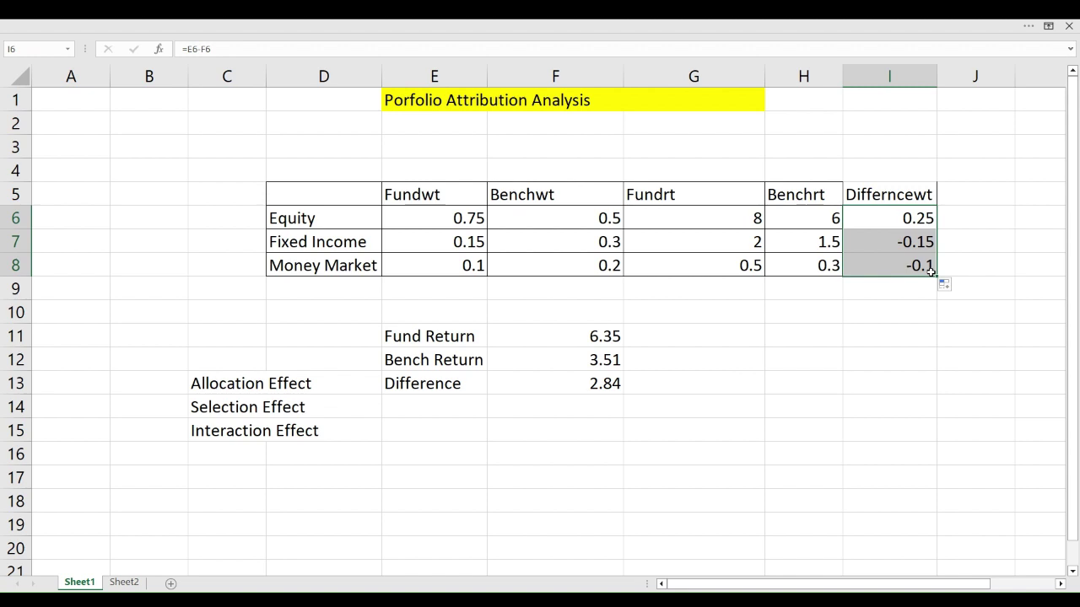
{"action": "left_click", "coordinate": [898, 330]}
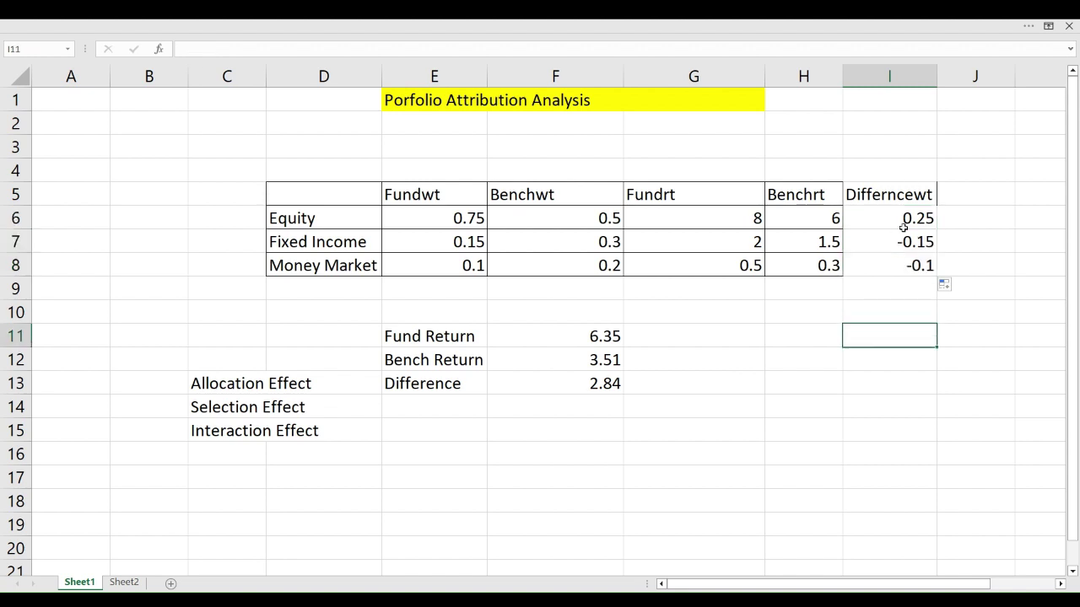
Enter the label "Allocation Effect" in cell E17 and widen column E to fit it
{"action": "left_click", "coordinate": [434, 476]}
{"action": "type", "text": "Allo"}
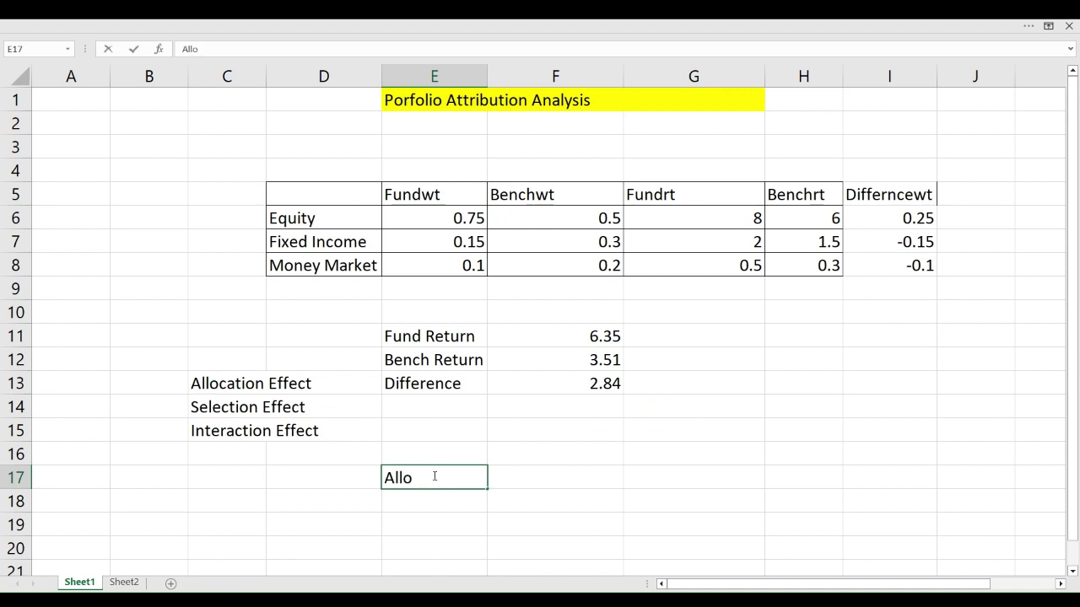
{"action": "type", "text": "cation Effect"}
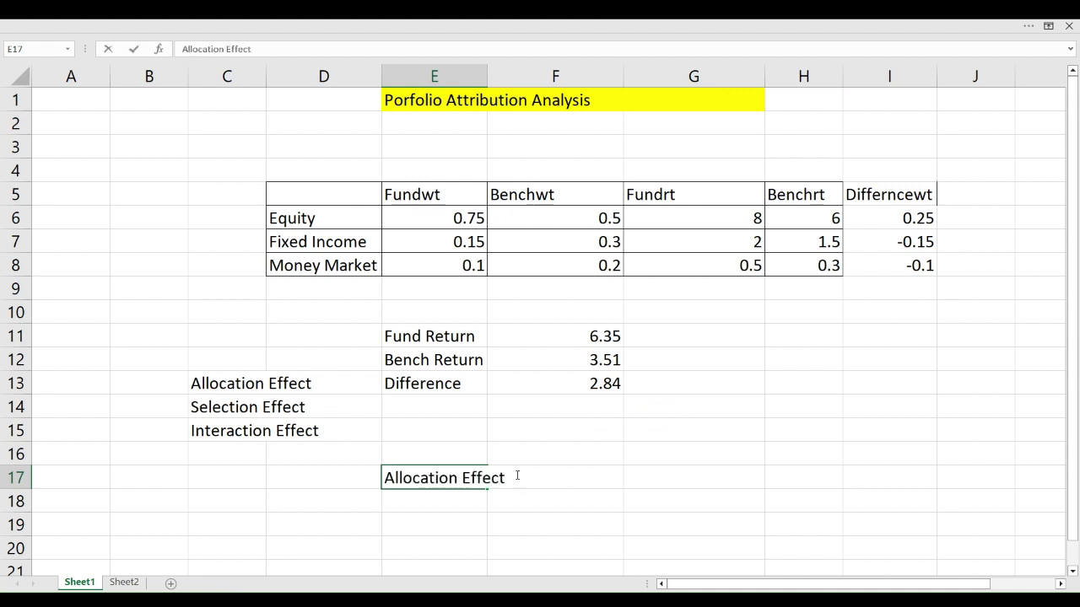
{"action": "left_click", "coordinate": [688, 491]}
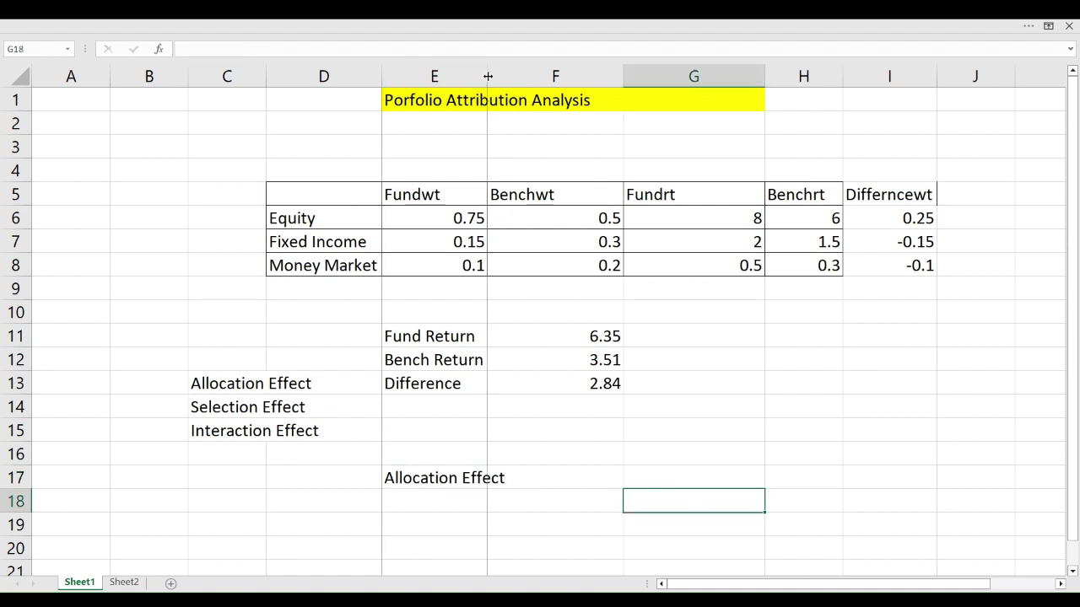
{"action": "left_click_drag", "start_coordinate": [487, 76], "coordinate": [523, 77]}
{"action": "left_click", "coordinate": [576, 475]}
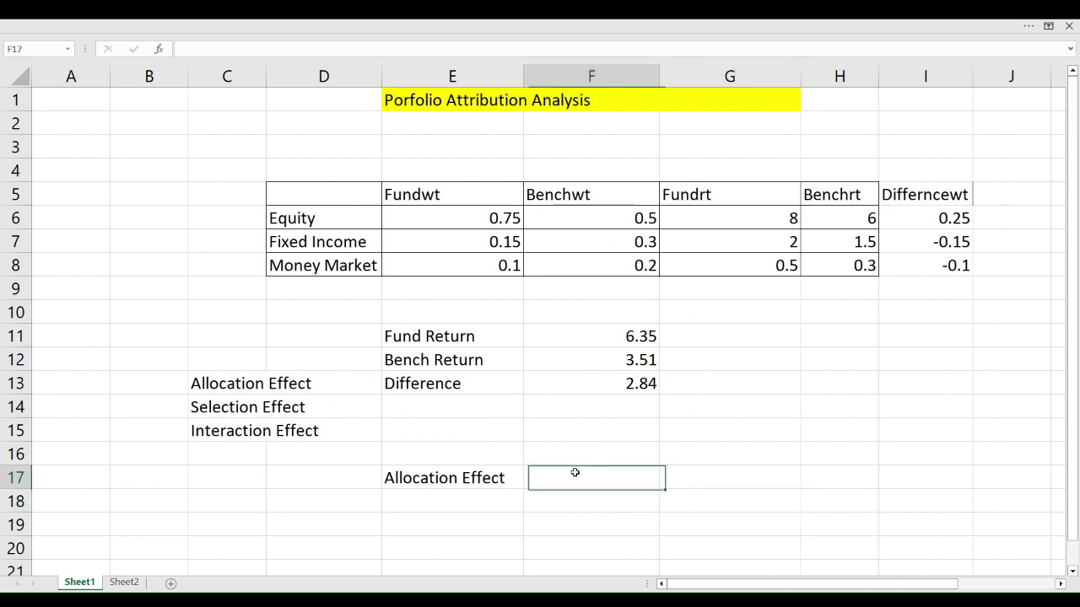
{"action": "type", "text": "="}
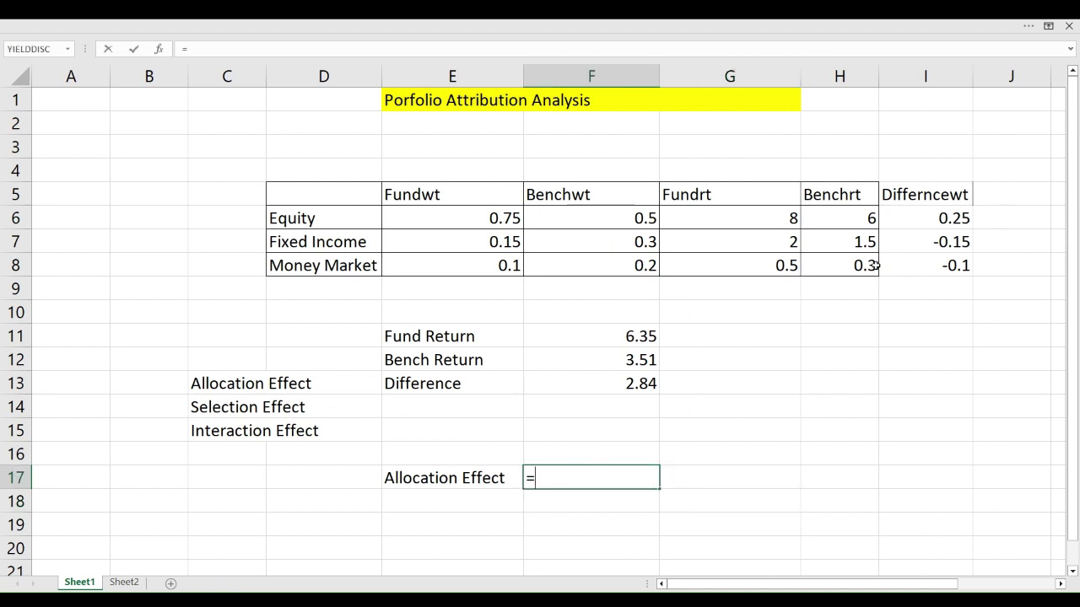
{"action": "left_click", "coordinate": [940, 216]}
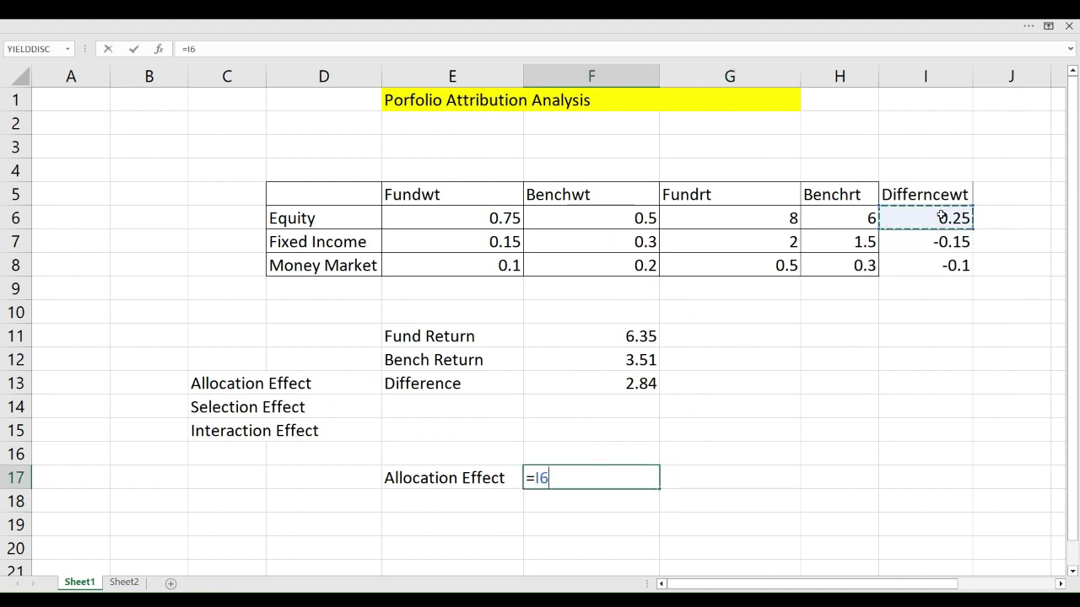
{"action": "type", "text": "*"}
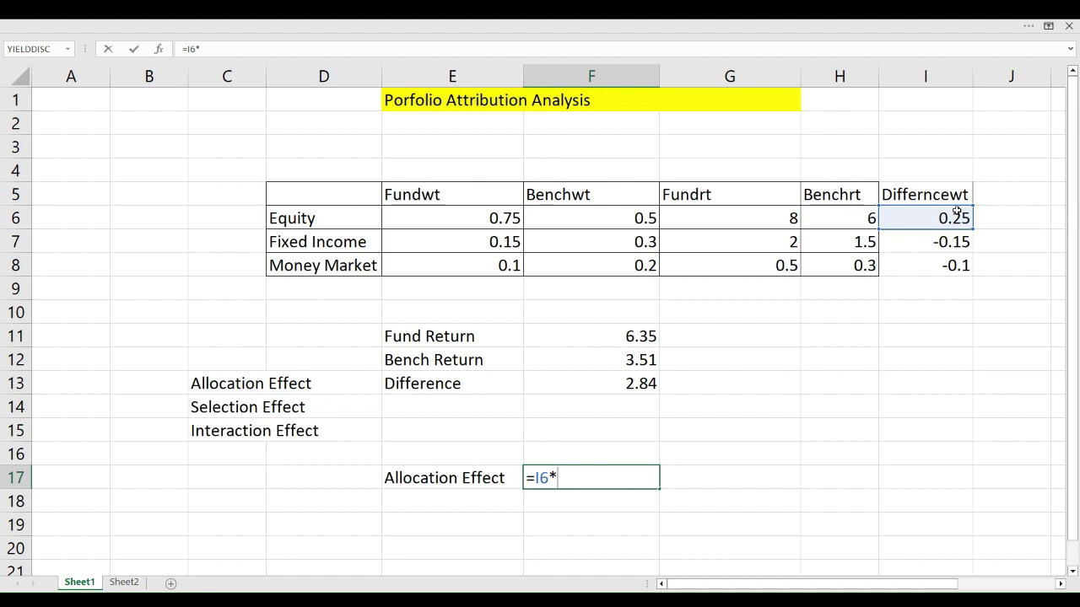
{"action": "left_click", "coordinate": [849, 218]}
{"action": "type", "text": "+"}
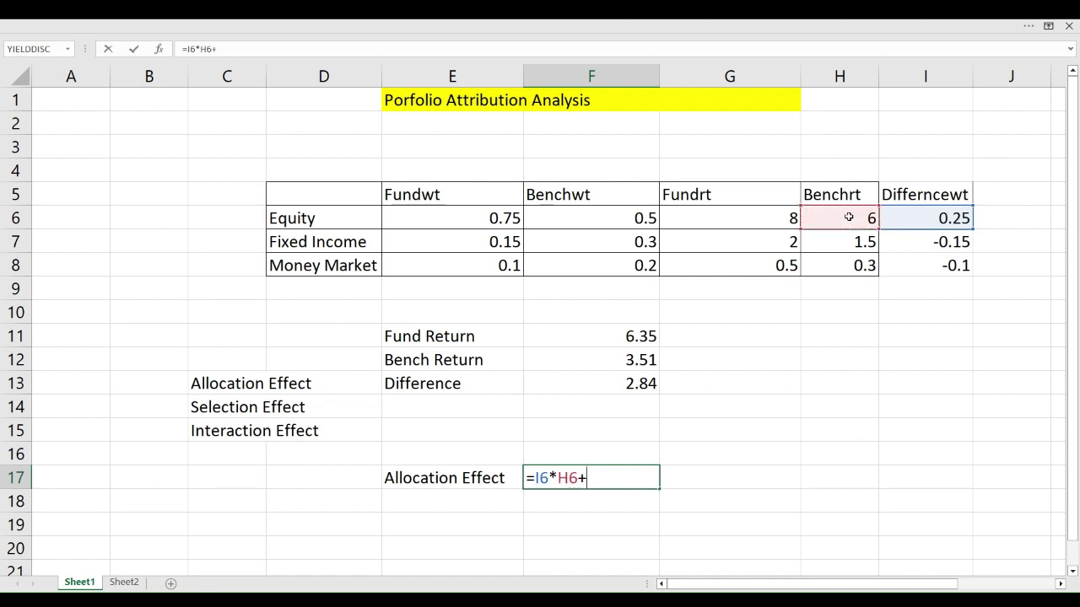
{"action": "left_click", "coordinate": [952, 243]}
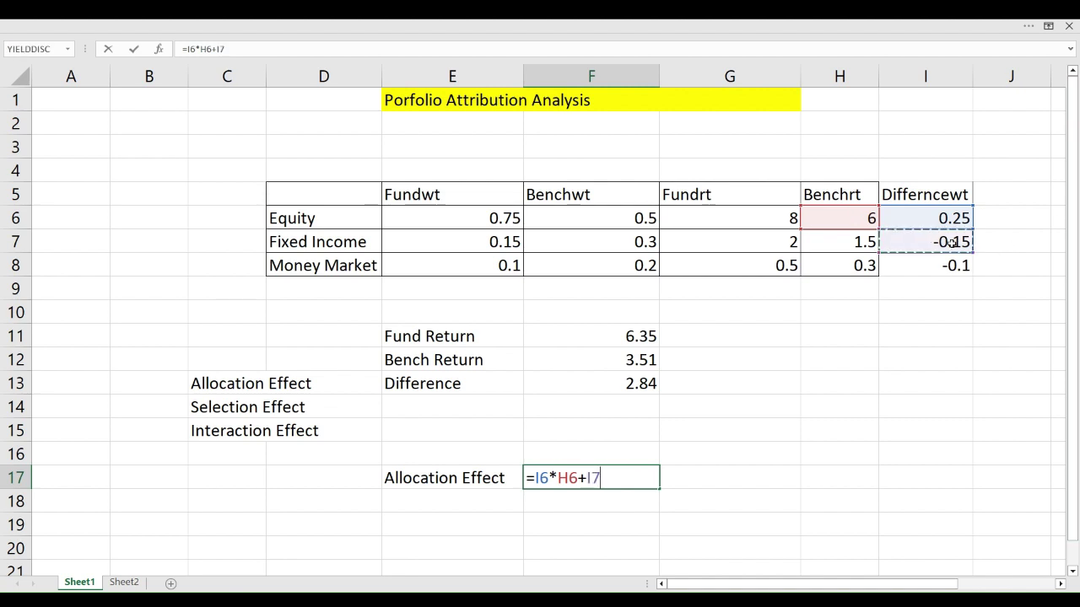
{"action": "type", "text": "*"}
{"action": "left_click", "coordinate": [778, 244]}
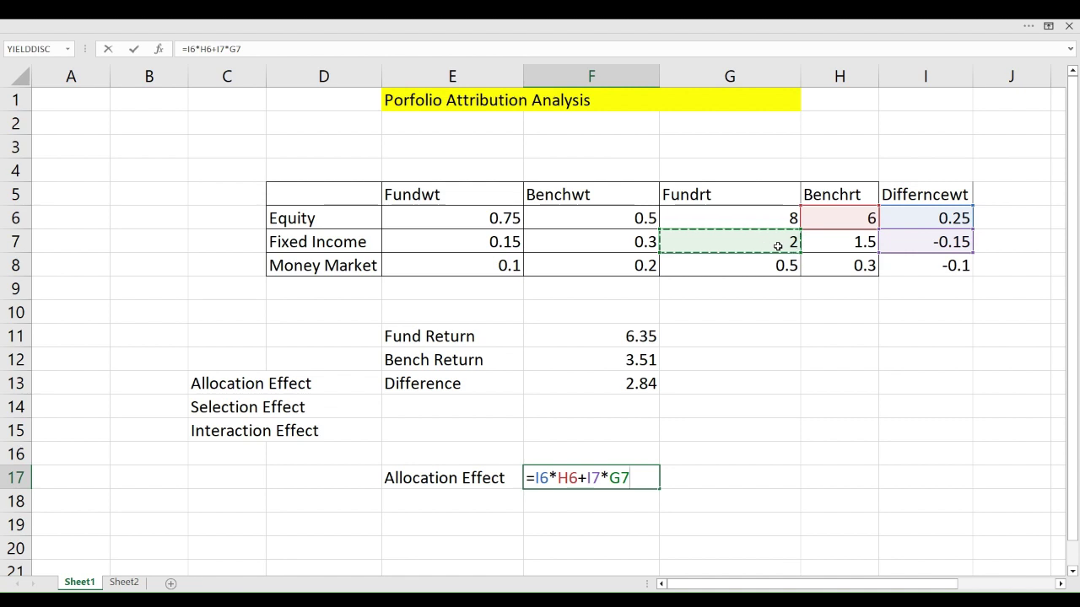
{"action": "type", "text": "+"}
{"action": "left_click", "coordinate": [939, 267]}
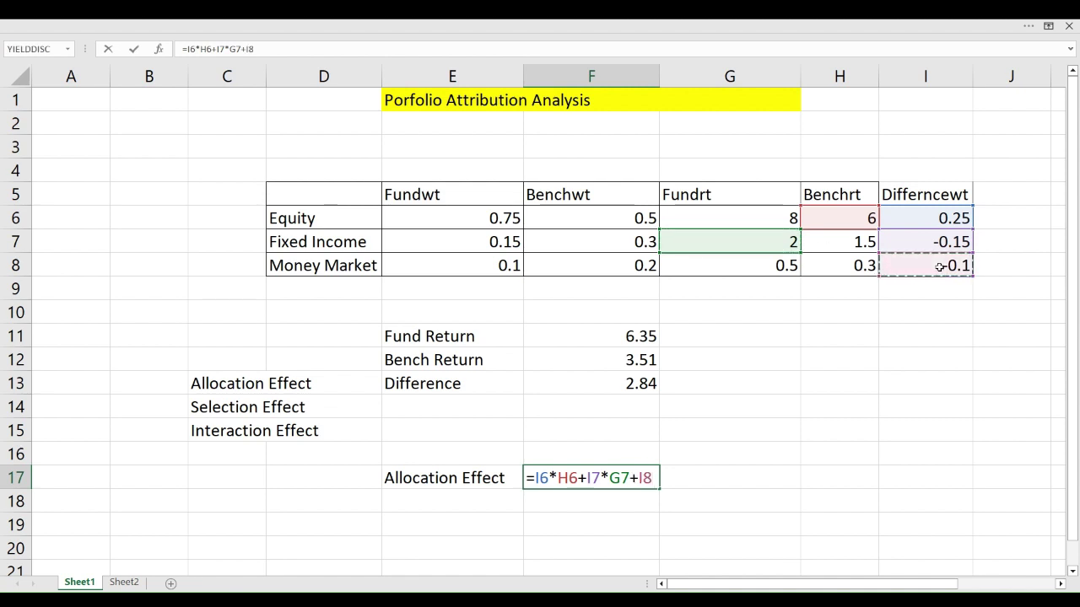
{"action": "key", "text": "Escape"}
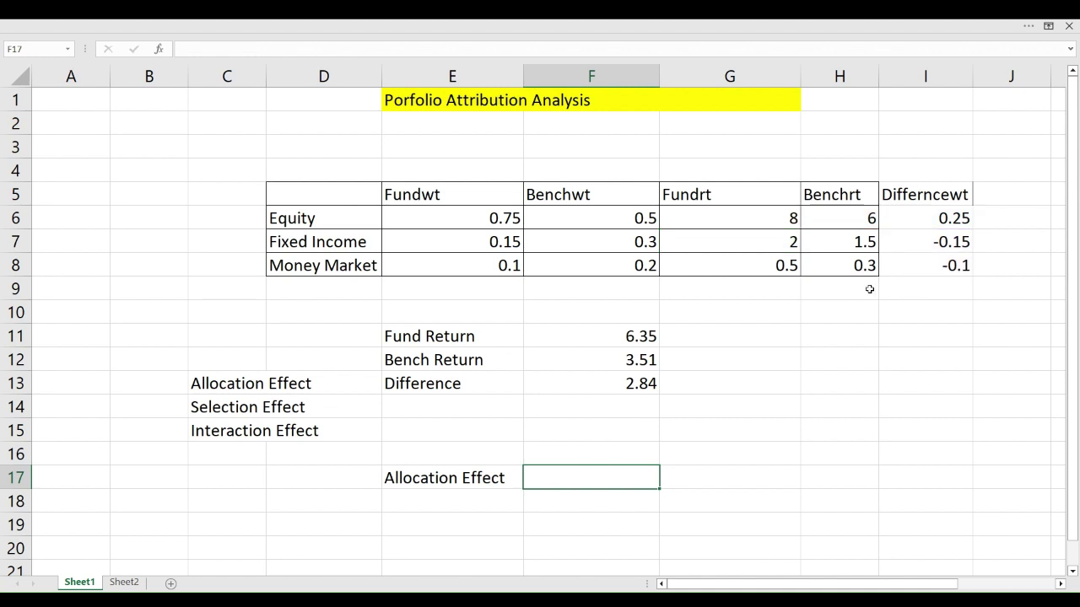
Calculate the allocation effect in cell F17 with the formula =I6*H6+I7*H7+I8*H8
{"action": "type", "text": "="}
{"action": "left_click", "coordinate": [947, 216]}
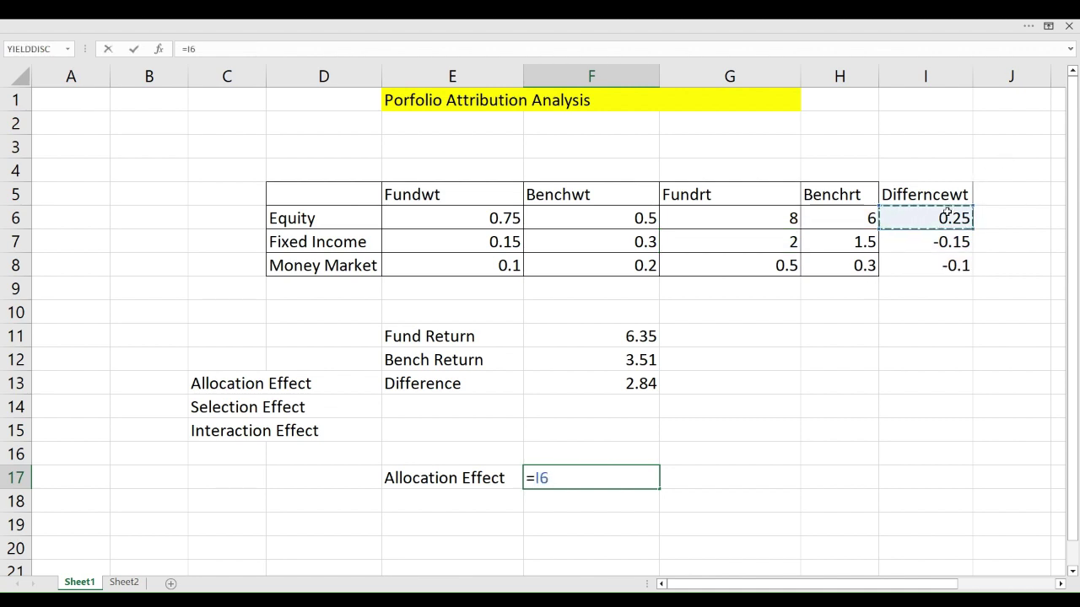
{"action": "type", "text": "*"}
{"action": "left_click", "coordinate": [848, 216]}
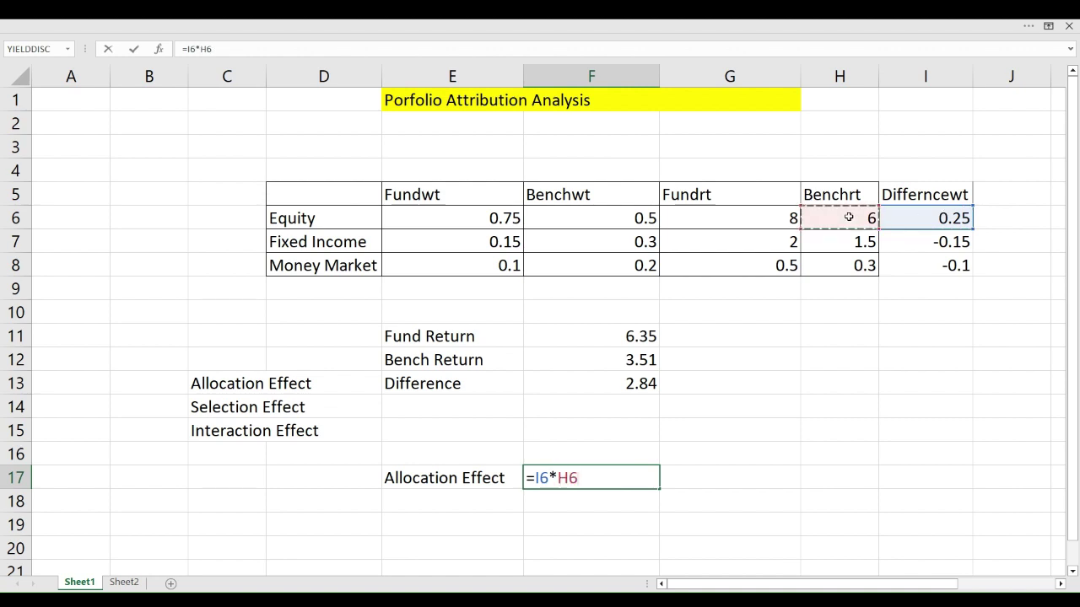
{"action": "type", "text": "+"}
{"action": "left_click", "coordinate": [942, 242]}
{"action": "type", "text": "*"}
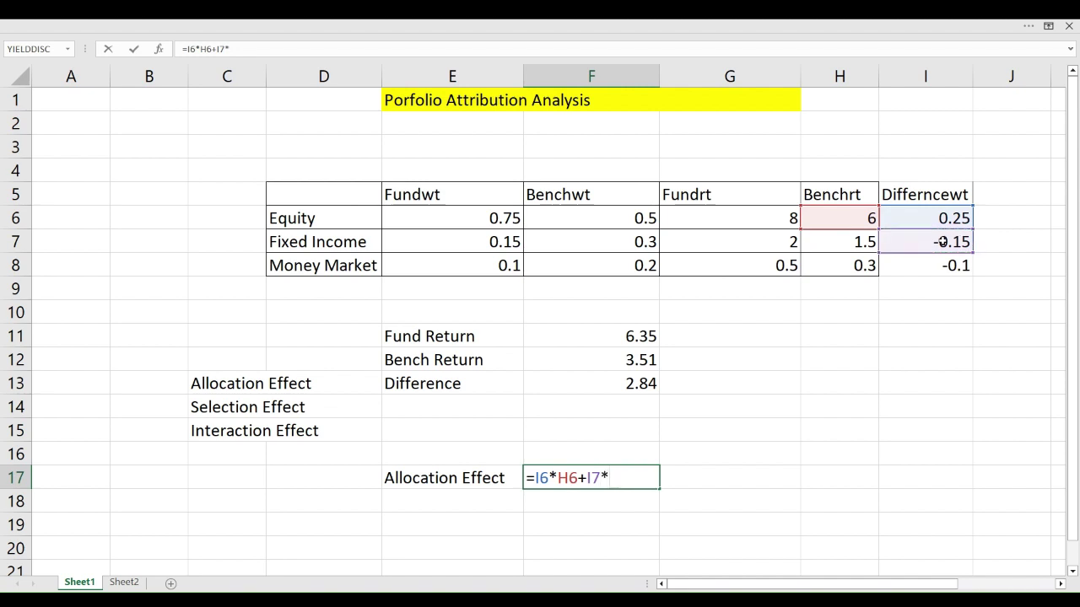
{"action": "left_click", "coordinate": [852, 242]}
{"action": "type", "text": "+"}
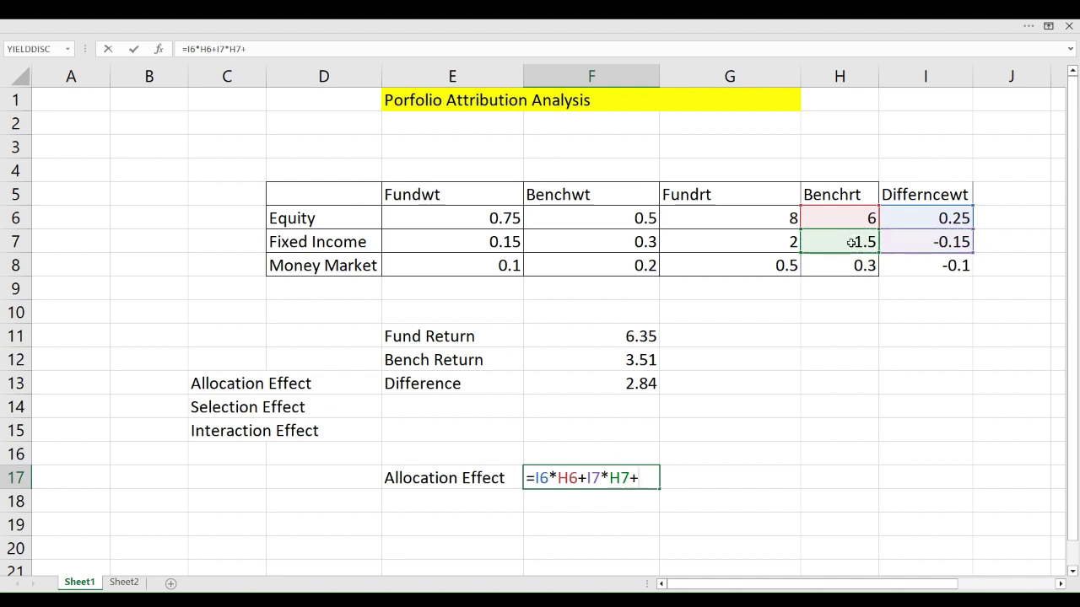
{"action": "left_click", "coordinate": [955, 268]}
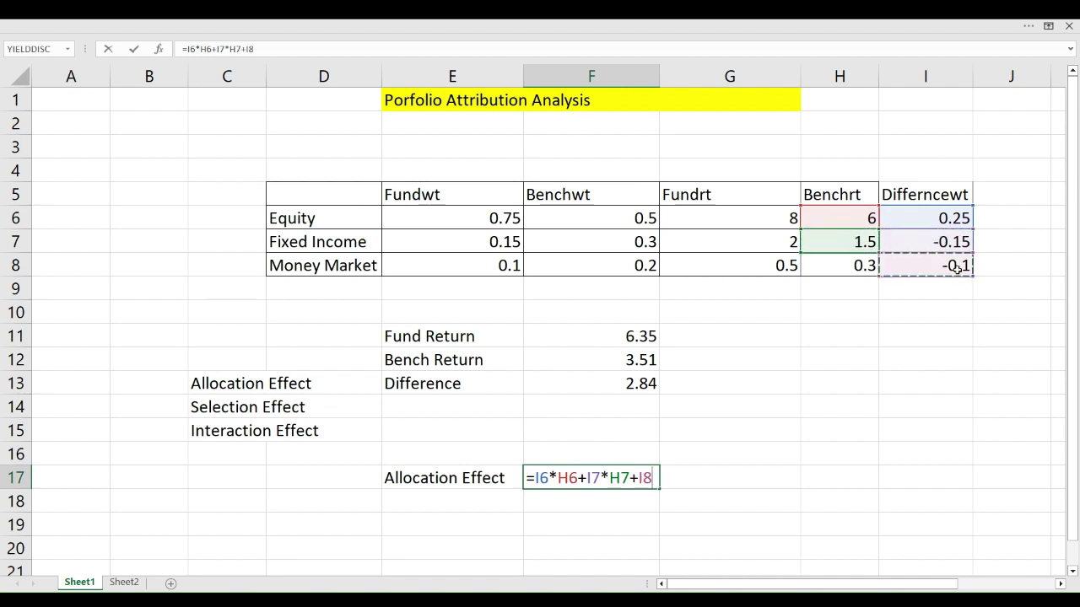
{"action": "type", "text": "*"}
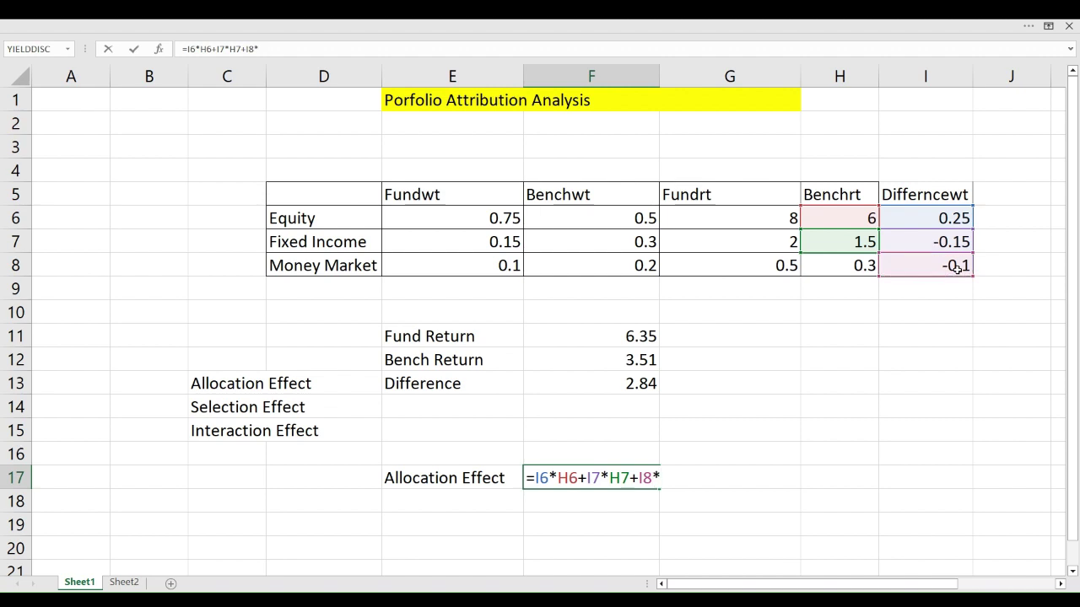
{"action": "left_click", "coordinate": [839, 270]}
{"action": "key", "text": "Return"}
{"action": "key", "text": "Up"}
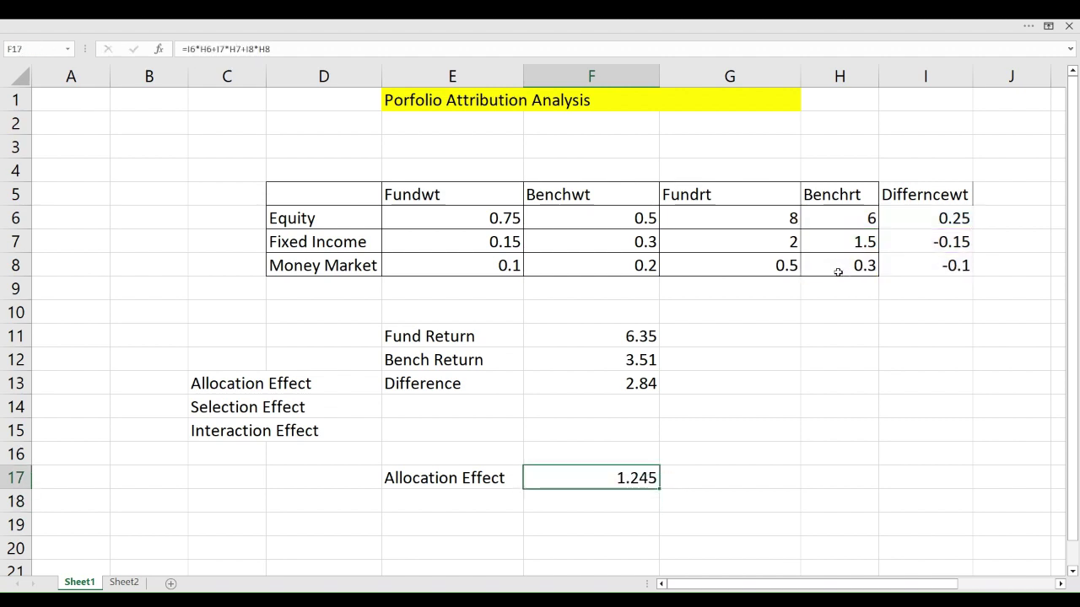
Show the full ribbon and fill the Benchrt and Differncewt columns, H5:I8, with the standard orange color
{"action": "left_click", "coordinate": [839, 194]}
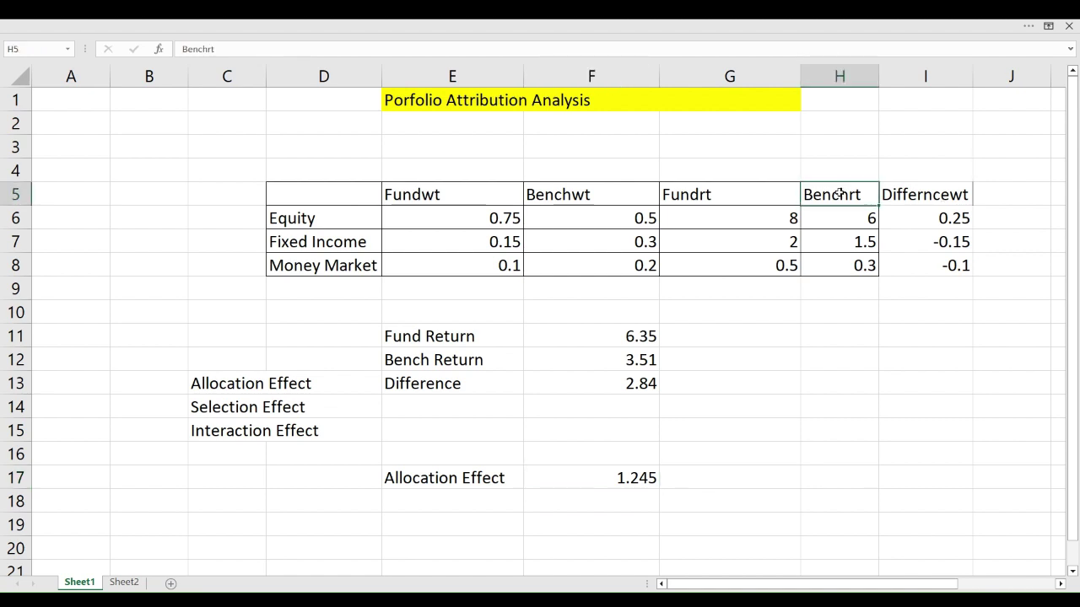
{"action": "key", "text": "shift+Right"}
{"action": "key", "text": "shift+Down"}
{"action": "key", "text": "shift+Down"}
{"action": "key", "text": "shift+Down"}
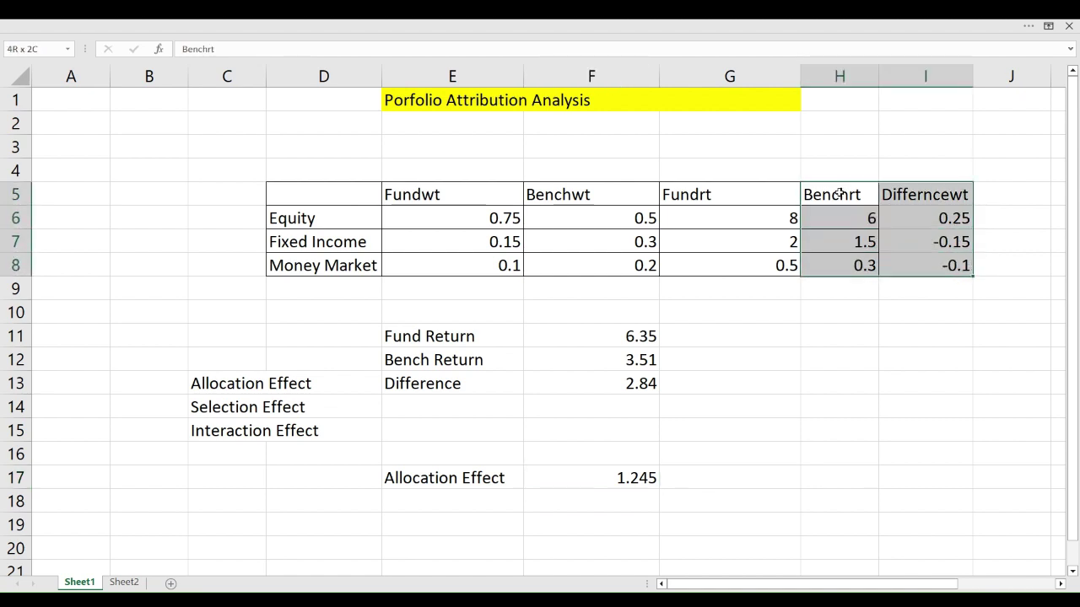
{"action": "left_click", "coordinate": [1047, 28]}
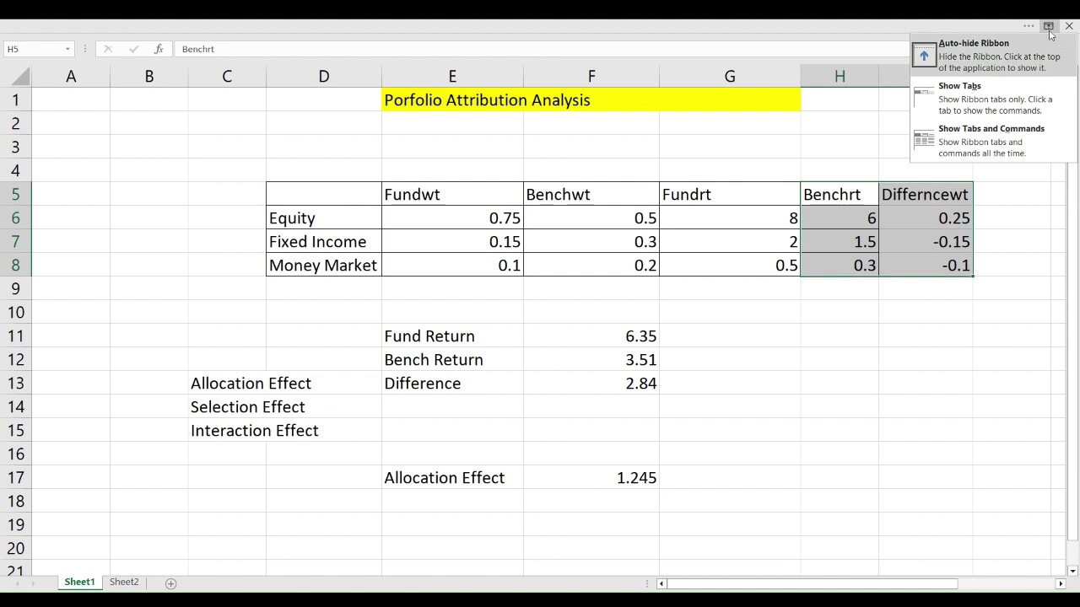
{"action": "left_click", "coordinate": [1005, 133]}
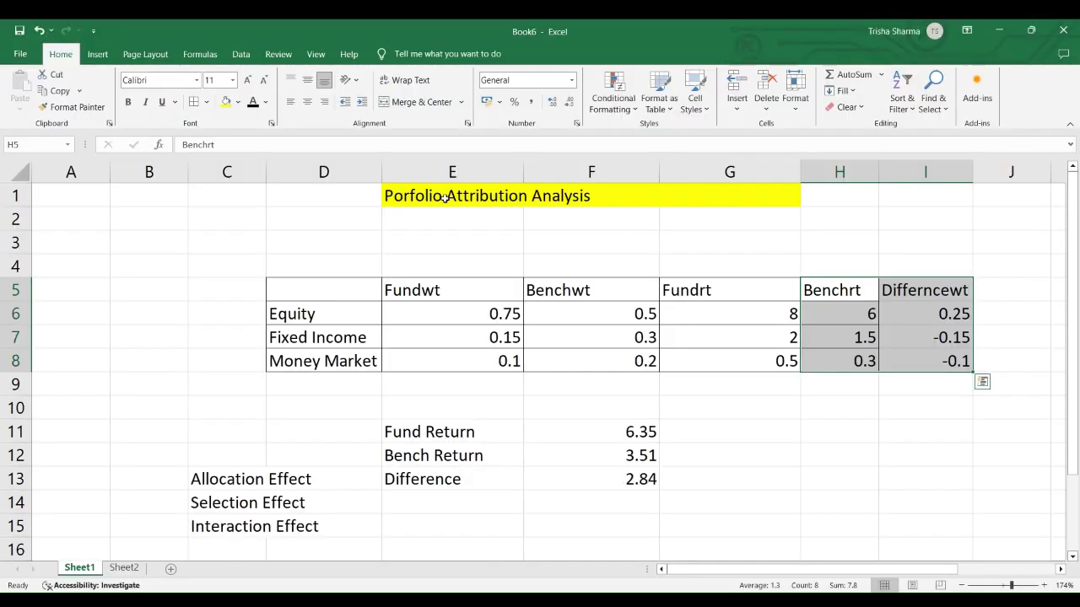
{"action": "left_click", "coordinate": [238, 103]}
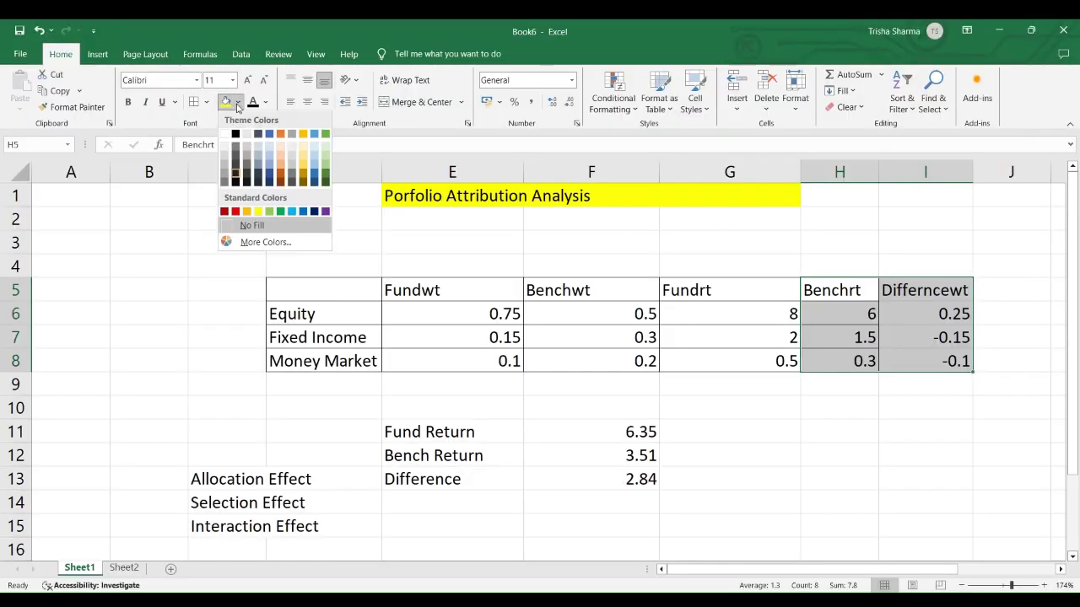
{"action": "left_click", "coordinate": [247, 216]}
{"action": "left_click", "coordinate": [778, 472]}
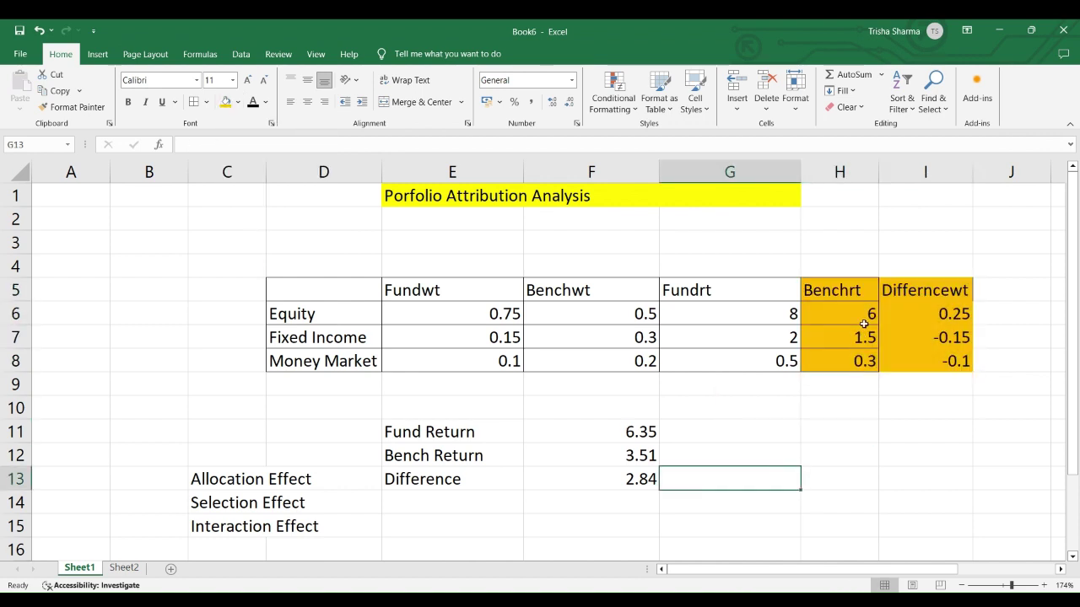
Review the highlighted benchmark return and weight difference columns and the allocation effect formula in cell F17
{"action": "left_click", "coordinate": [851, 297]}
{"action": "key", "text": "Down"}
{"action": "key", "text": "Down"}
{"action": "key", "text": "Down"}
{"action": "key", "text": "Down"}
{"action": "key", "text": "Down"}
{"action": "key", "text": "Down"}
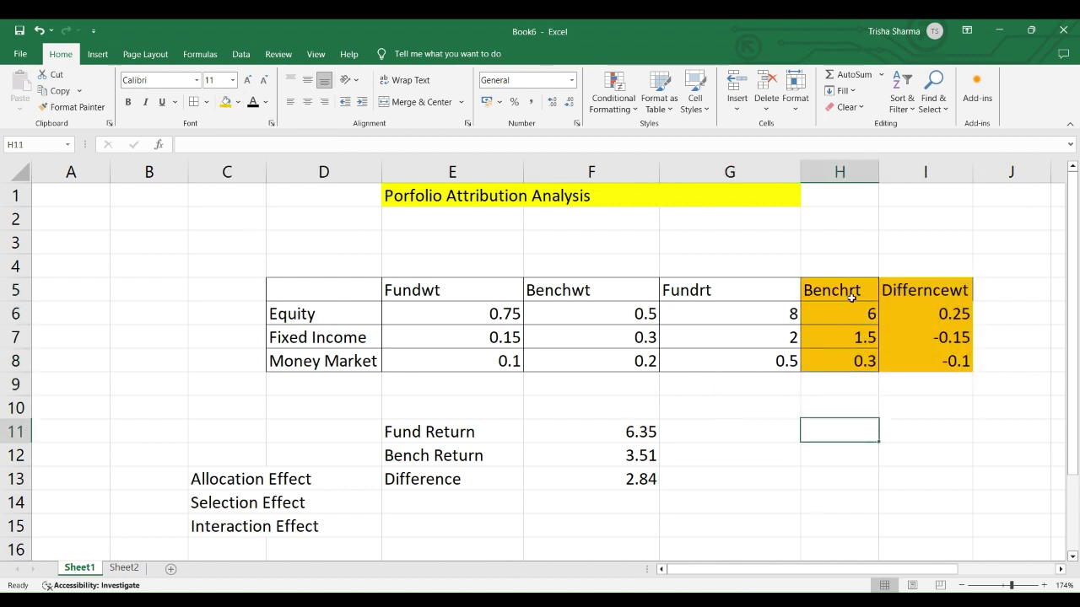
{"action": "key", "text": "Down"}
{"action": "key", "text": "Down"}
{"action": "key", "text": "Down"}
{"action": "key", "text": "Down"}
{"action": "key", "text": "Down"}
{"action": "key", "text": "Down"}
{"action": "key", "text": "Down"}
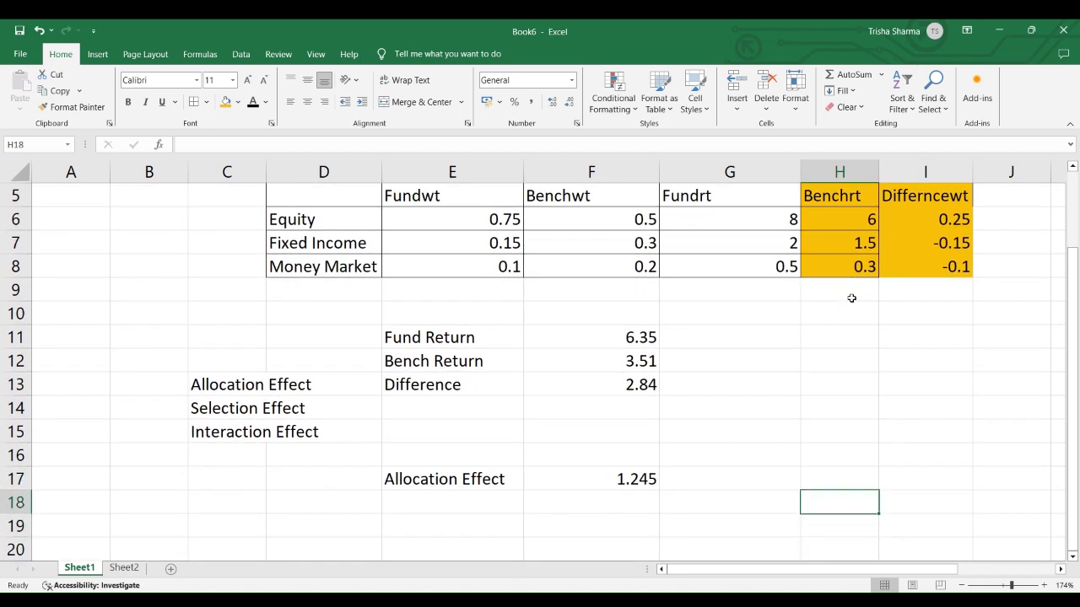
{"action": "key", "text": "Up"}
{"action": "key", "text": "Up"}
{"action": "key", "text": "Up"}
{"action": "key", "text": "Up"}
{"action": "key", "text": "Left"}
{"action": "key", "text": "Left"}
{"action": "key", "text": "Down"}
{"action": "key", "text": "Down"}
{"action": "key", "text": "Down"}
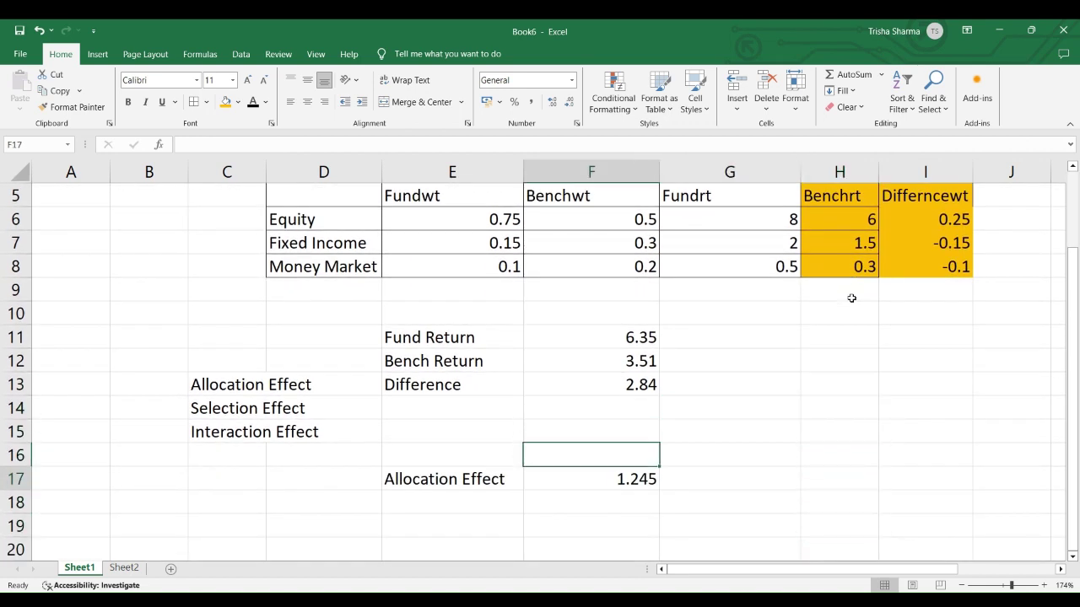
{"action": "key", "text": "Down"}
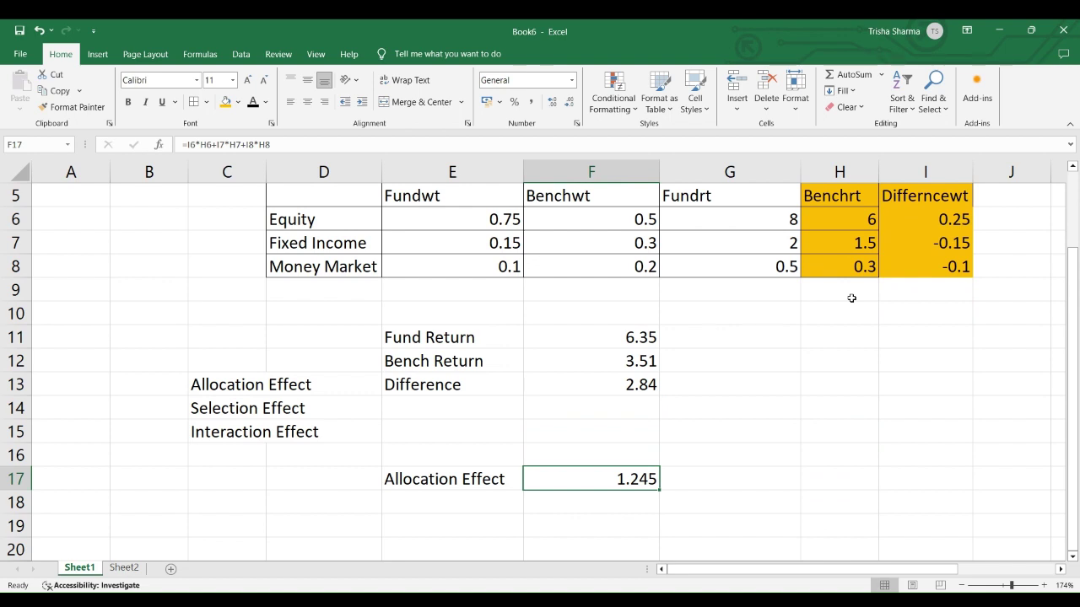
Enter the label "Selection Effect" in cell E18
{"action": "key", "text": "Down"}
{"action": "key", "text": "Left"}
{"action": "type", "text": "S"}
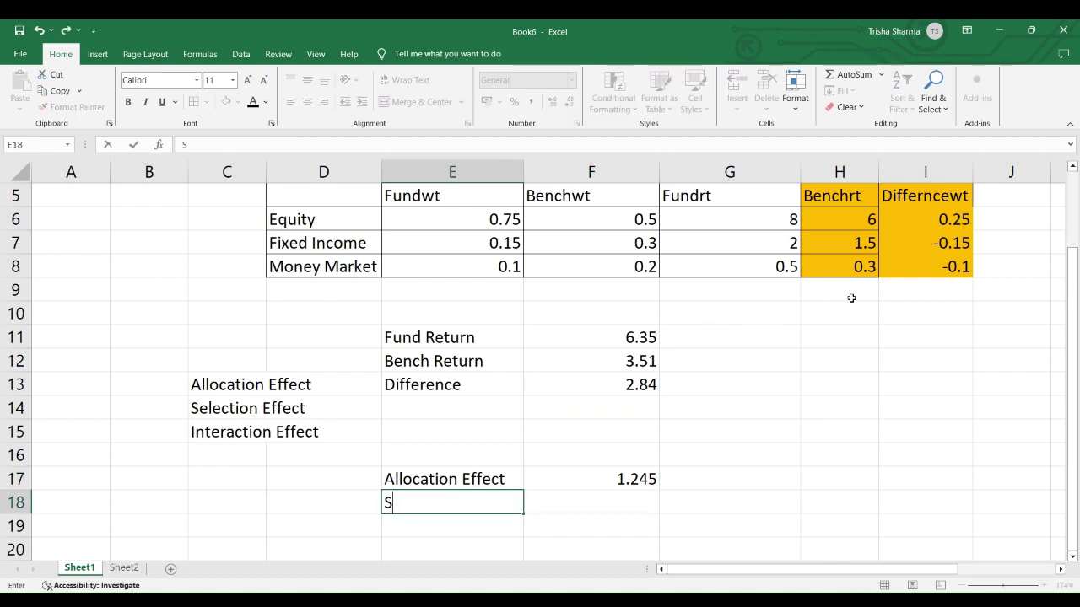
{"action": "key", "text": "BackSpace"}
{"action": "key", "text": "BackSpace"}
{"action": "type", "text": "lection"}
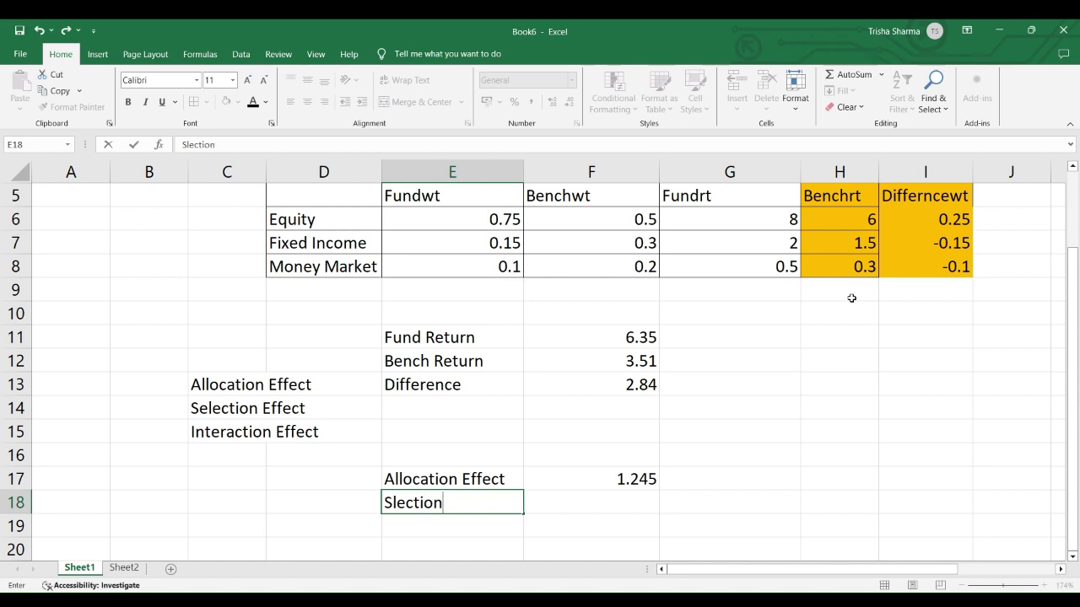
{"action": "key", "text": "BackSpace"}
{"action": "key", "text": "BackSpace"}
{"action": "key", "text": "BackSpace"}
{"action": "key", "text": "BackSpace"}
{"action": "key", "text": "BackSpace"}
{"action": "type", "text": "election Effect"}
{"action": "key", "text": "Tab"}
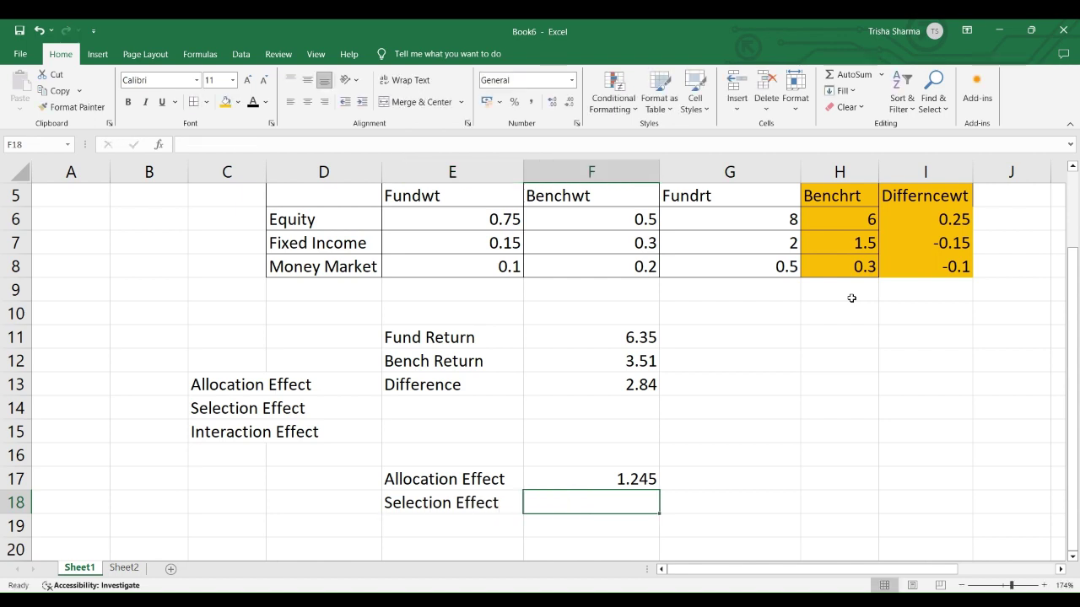
Enter the header "Difference" in cell J5, beside the Differncewt column
{"action": "key", "text": "Up"}
{"action": "key", "text": "Up"}
{"action": "key", "text": "Up"}
{"action": "key", "text": "Up"}
{"action": "key", "text": "Up"}
{"action": "key", "text": "Up"}
{"action": "key", "text": "Up"}
{"action": "key", "text": "Up"}
{"action": "key", "text": "Up"}
{"action": "key", "text": "Up"}
{"action": "key", "text": "Up"}
{"action": "key", "text": "Up"}
{"action": "key", "text": "Up"}
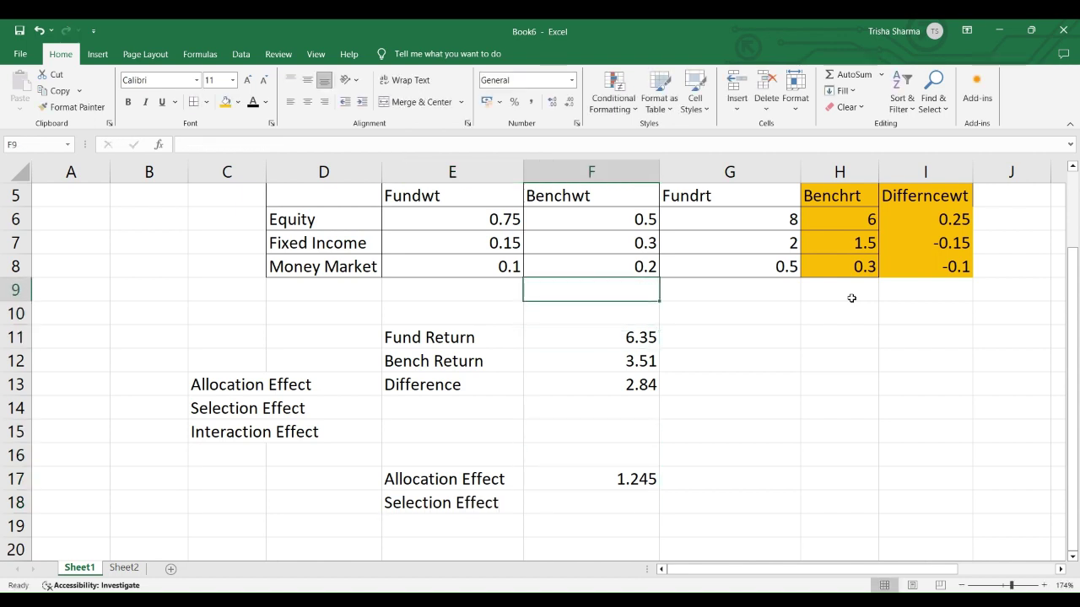
{"action": "key", "text": "Right"}
{"action": "key", "text": "Right"}
{"action": "key", "text": "Right"}
{"action": "key", "text": "Right"}
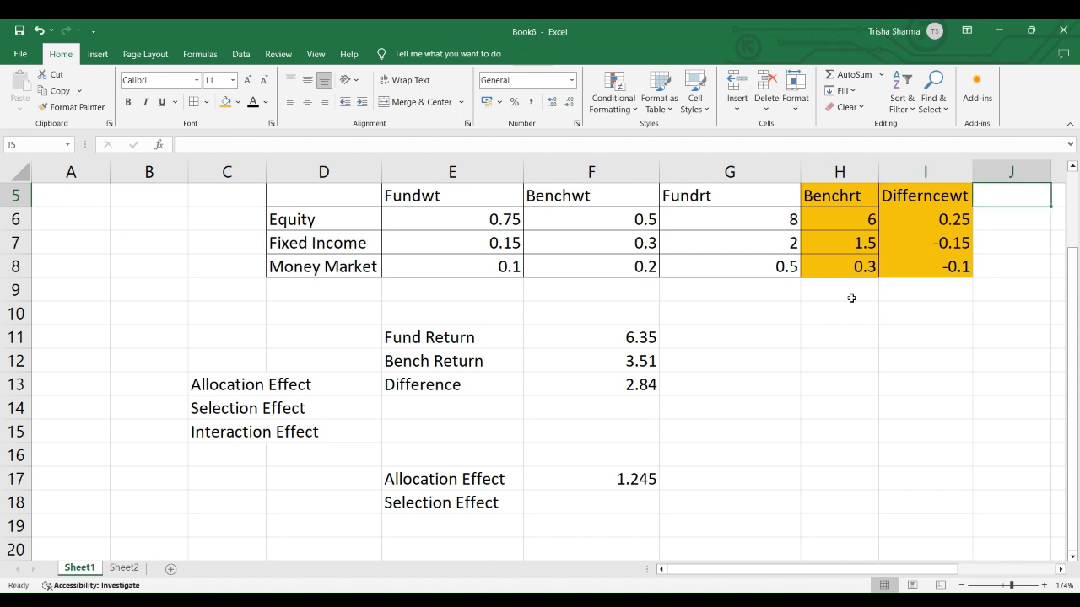
{"action": "type", "text": "Difference"}
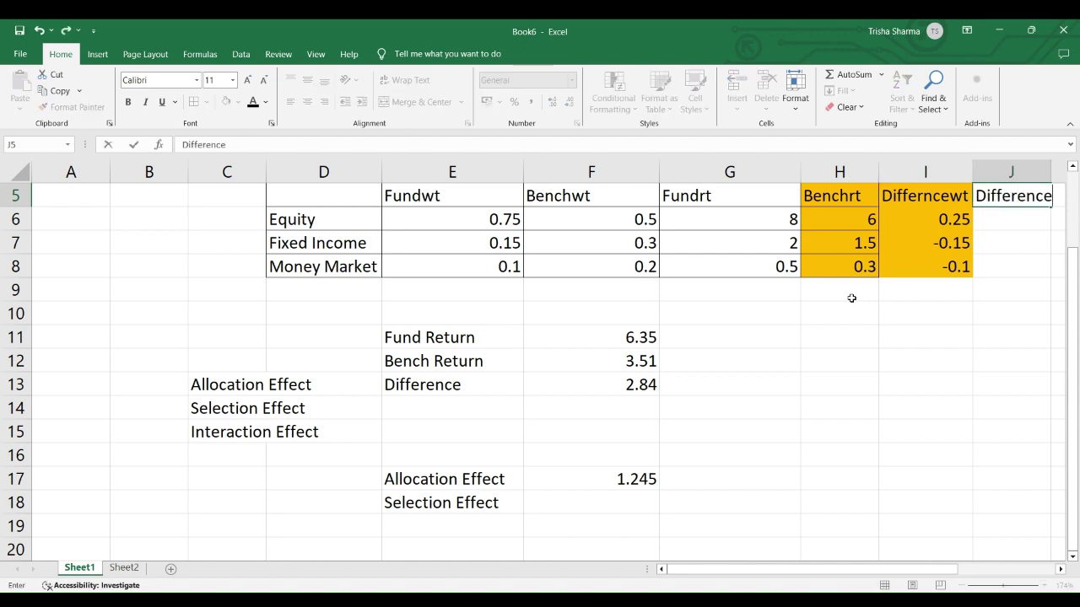
{"action": "key", "text": "Right"}
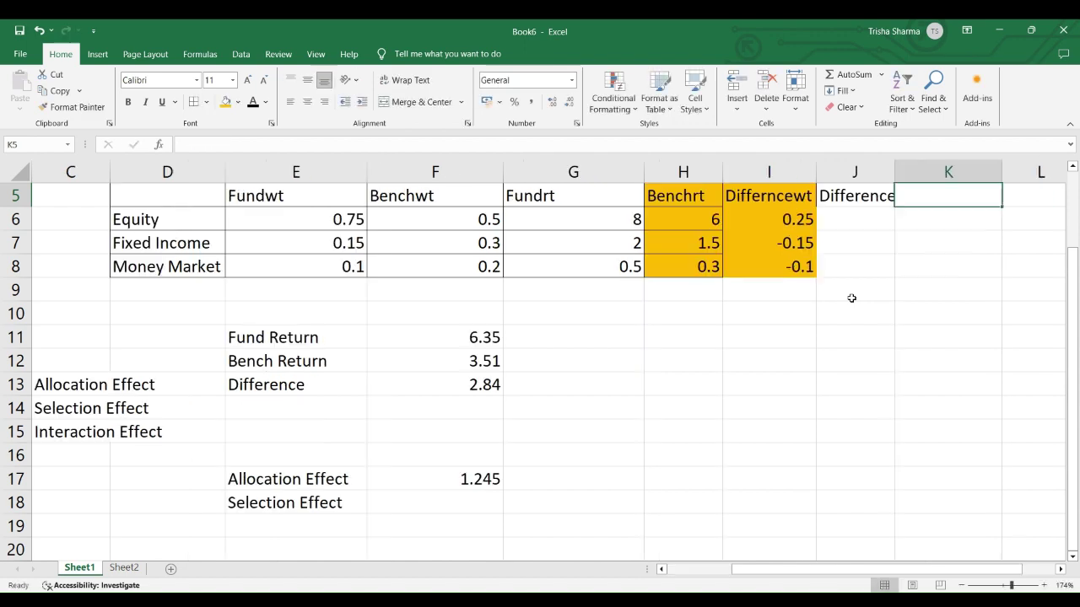
Enter "Return" in cell J4, above the "Difference" header
{"action": "key", "text": "Left"}
{"action": "key", "text": "Right"}
{"action": "key", "text": "Left"}
{"action": "key", "text": "Up"}
{"action": "type", "text": "Ret"}
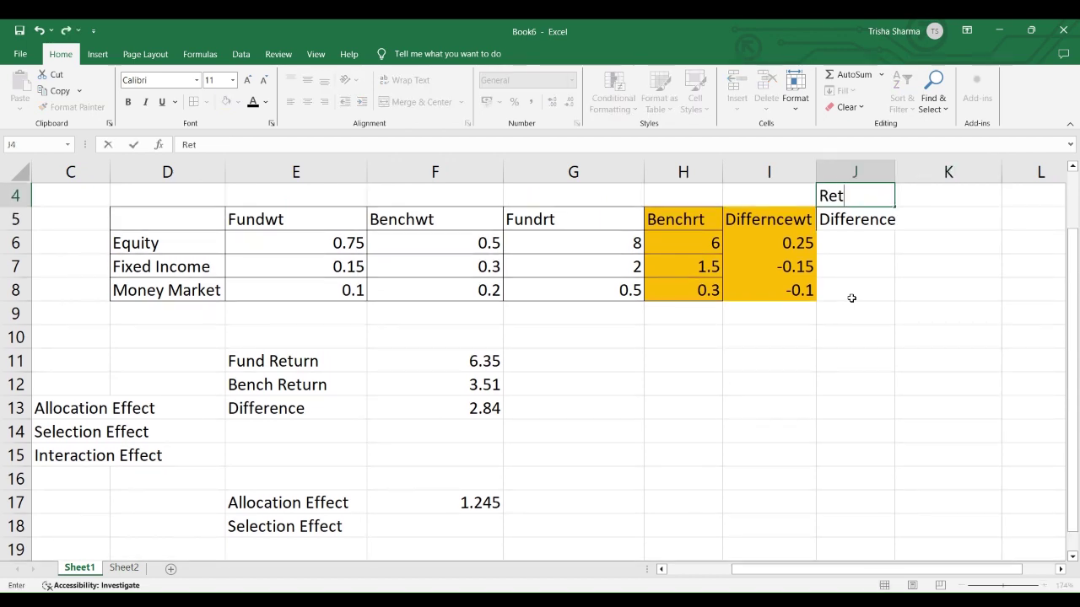
{"action": "type", "text": "urn"}
{"action": "key", "text": "Down"}
Calculate the Equity return difference in cell J6 with =G6-H6 and fill the formula down to J8
{"action": "key", "text": "Down"}
{"action": "type", "text": "="}
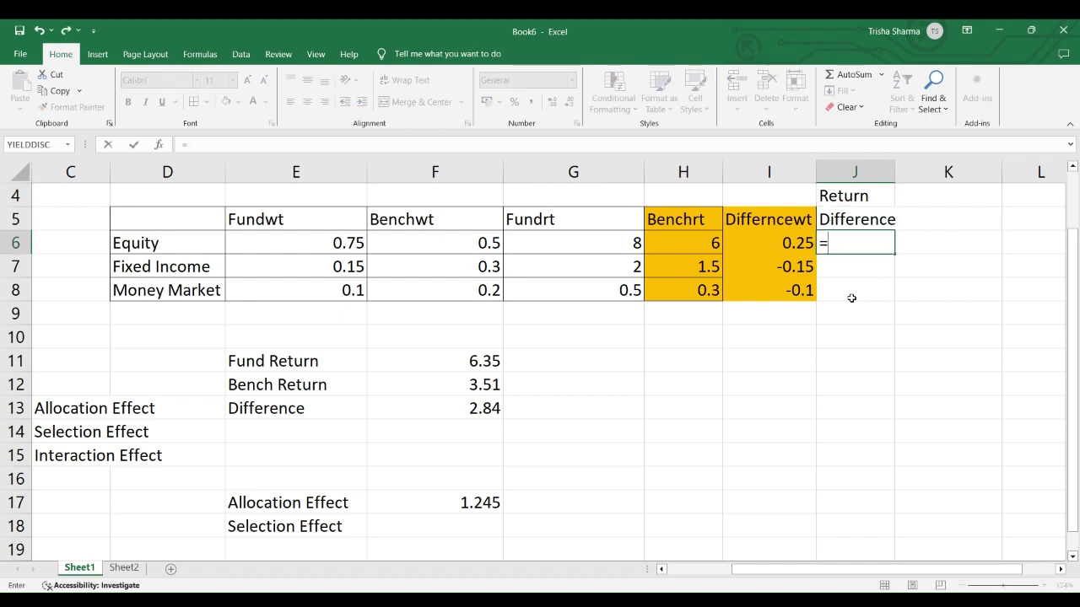
{"action": "left_click", "coordinate": [596, 243]}
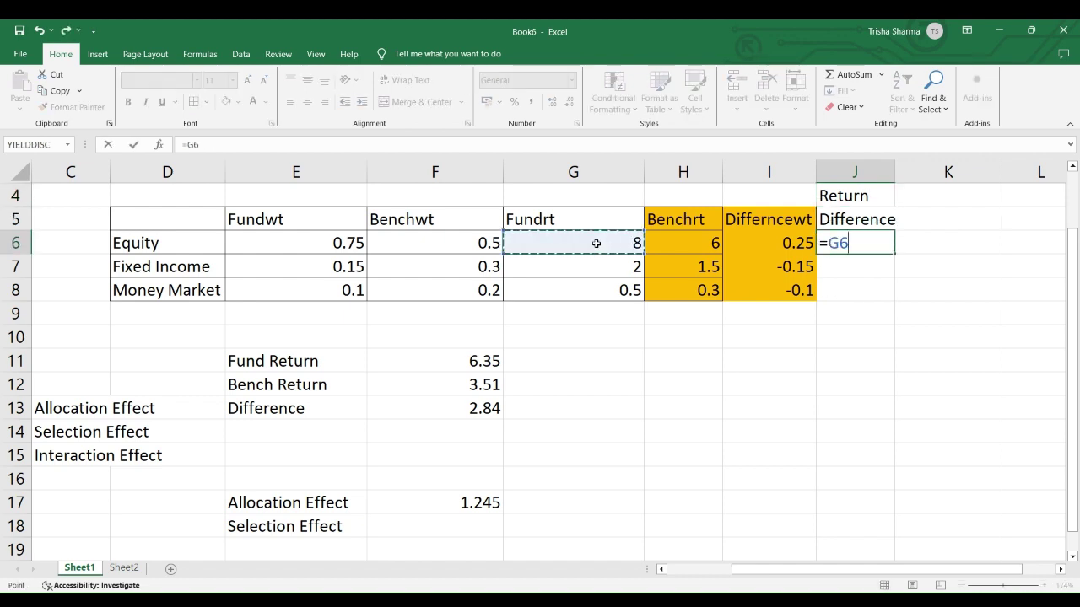
{"action": "type", "text": "-"}
{"action": "left_click", "coordinate": [714, 243]}
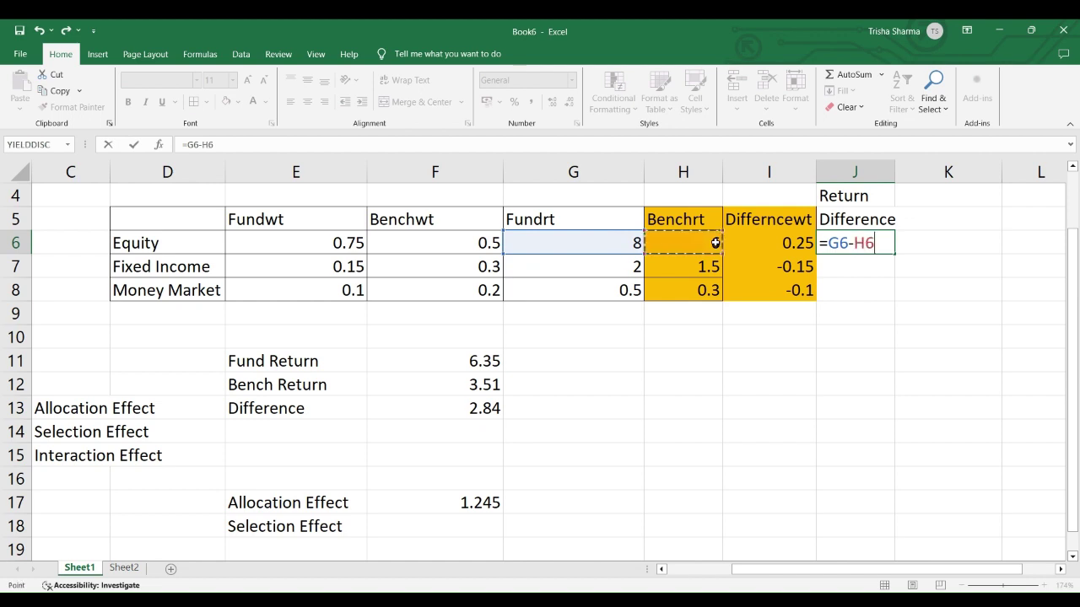
{"action": "key", "text": "Return"}
{"action": "key", "text": "Up"}
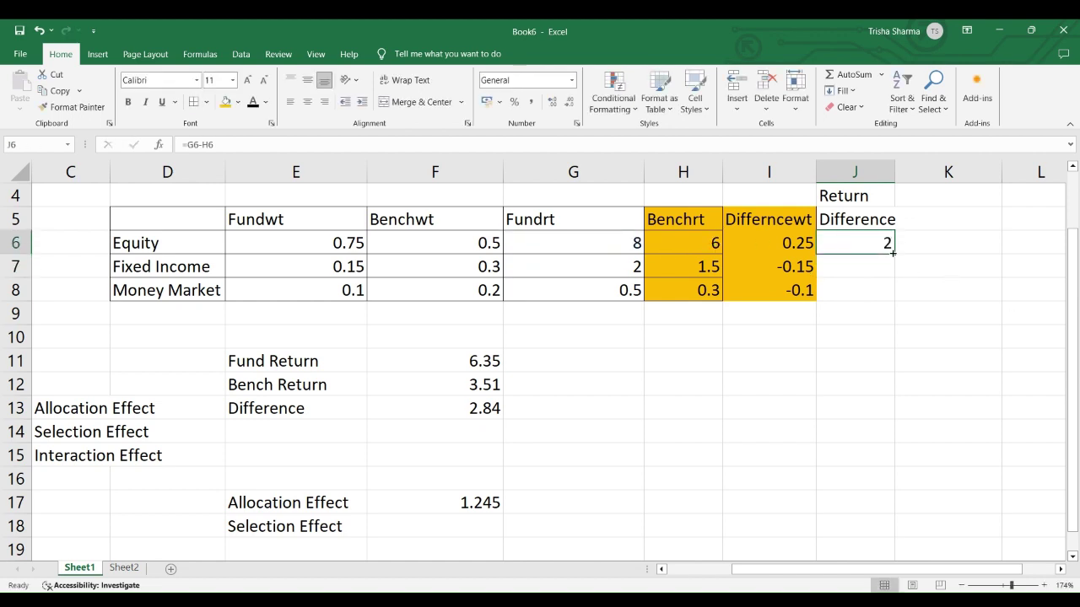
{"action": "left_click_drag", "start_coordinate": [894, 253], "coordinate": [895, 303]}
{"action": "left_click", "coordinate": [883, 351]}
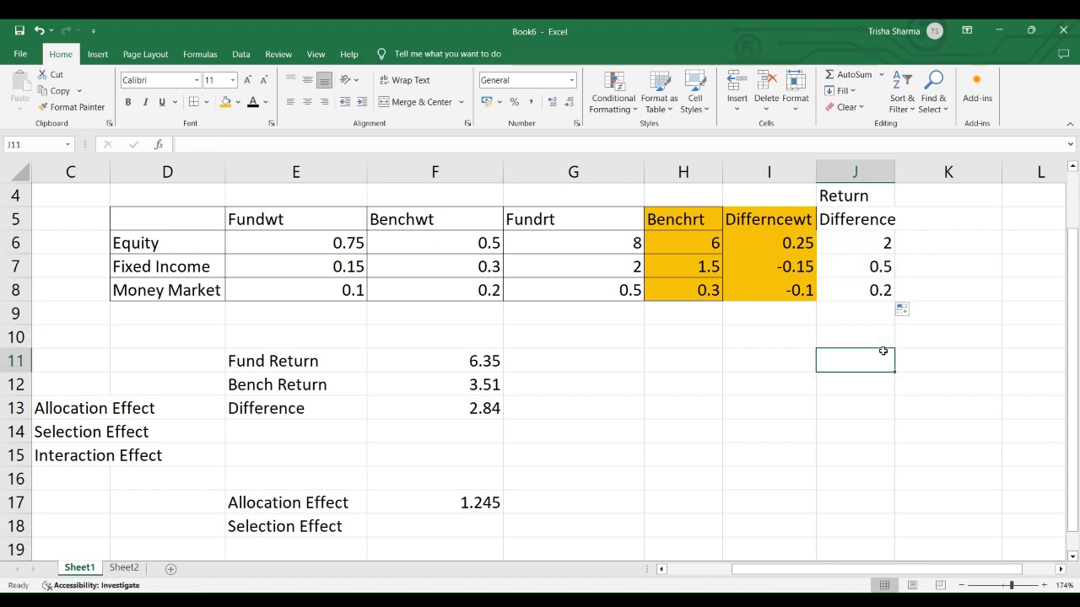
Auto-hide the ribbon and calculate the selection effect in cell F18 with =J6*F6+J7*F7+J8*F8
{"action": "left_click", "coordinate": [967, 31]}
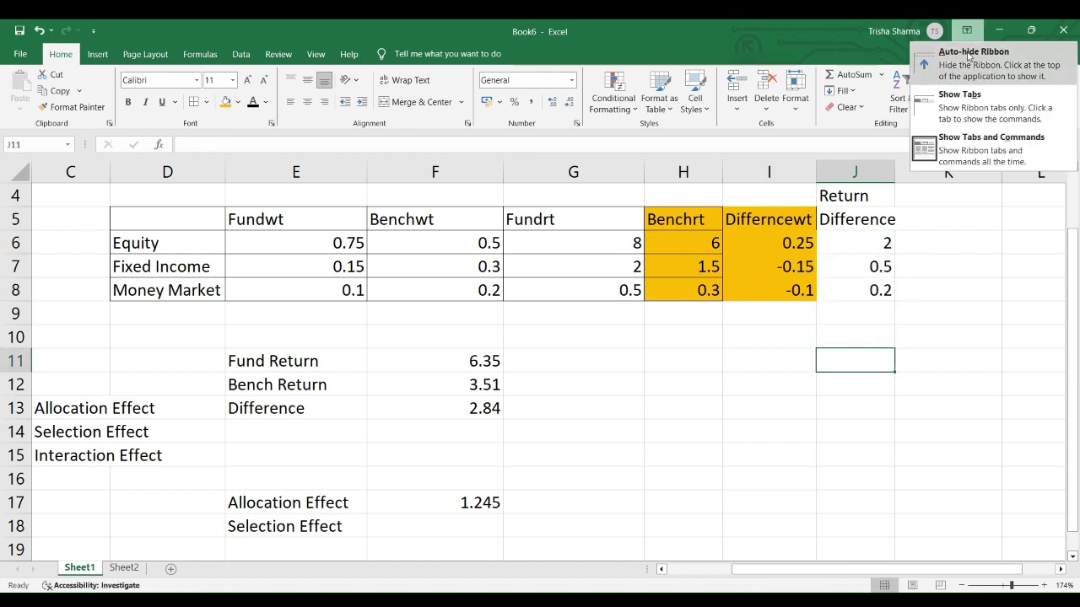
{"action": "left_click", "coordinate": [969, 56]}
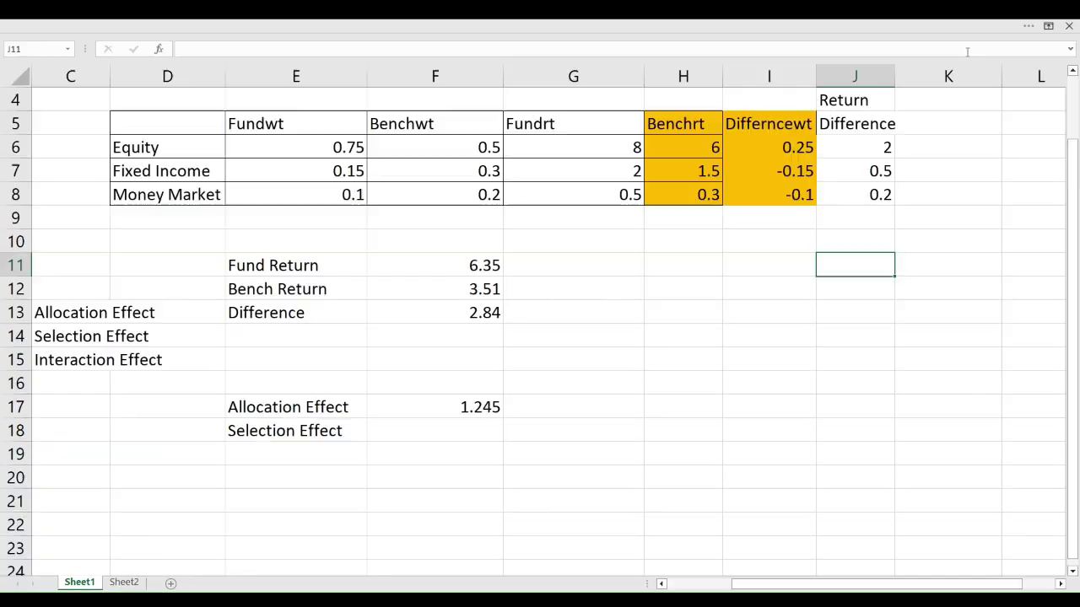
{"action": "left_click", "coordinate": [418, 438]}
{"action": "type", "text": "="}
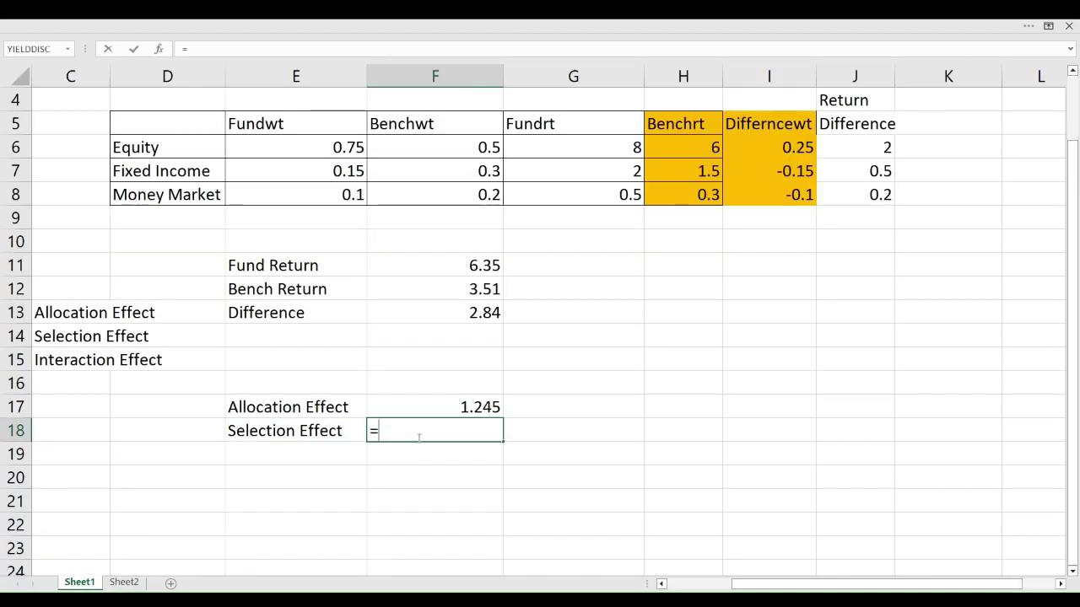
{"action": "left_click", "coordinate": [869, 148]}
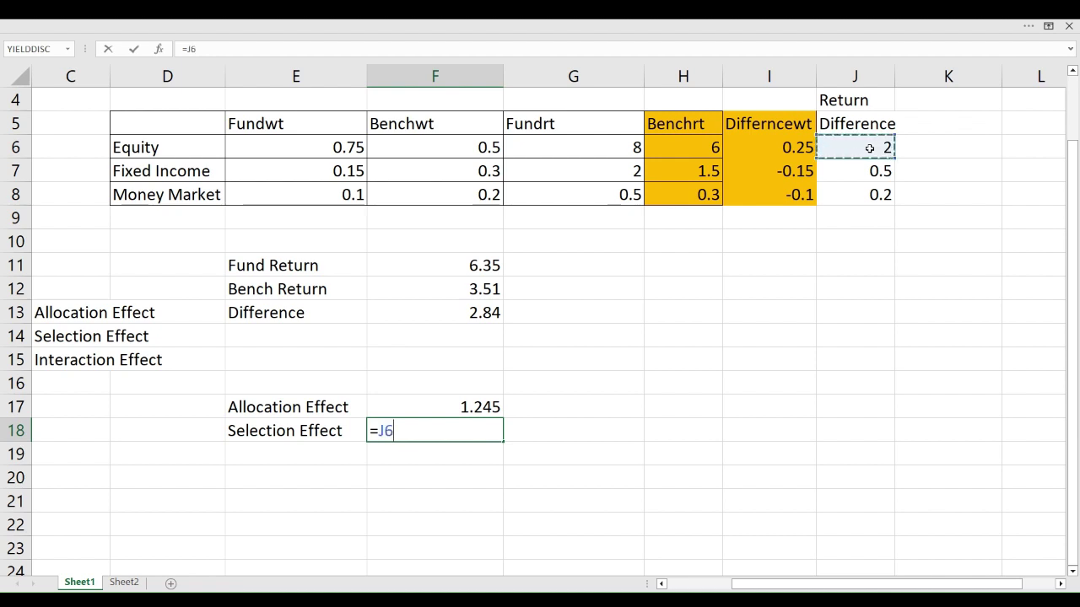
{"action": "type", "text": "*"}
{"action": "left_click", "coordinate": [484, 147]}
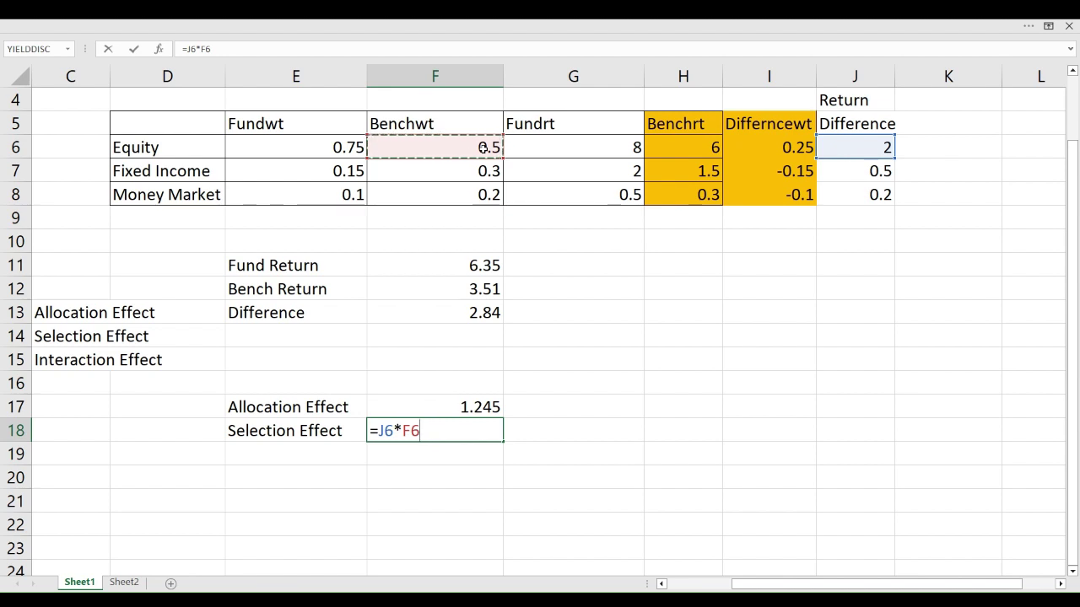
{"action": "type", "text": "+"}
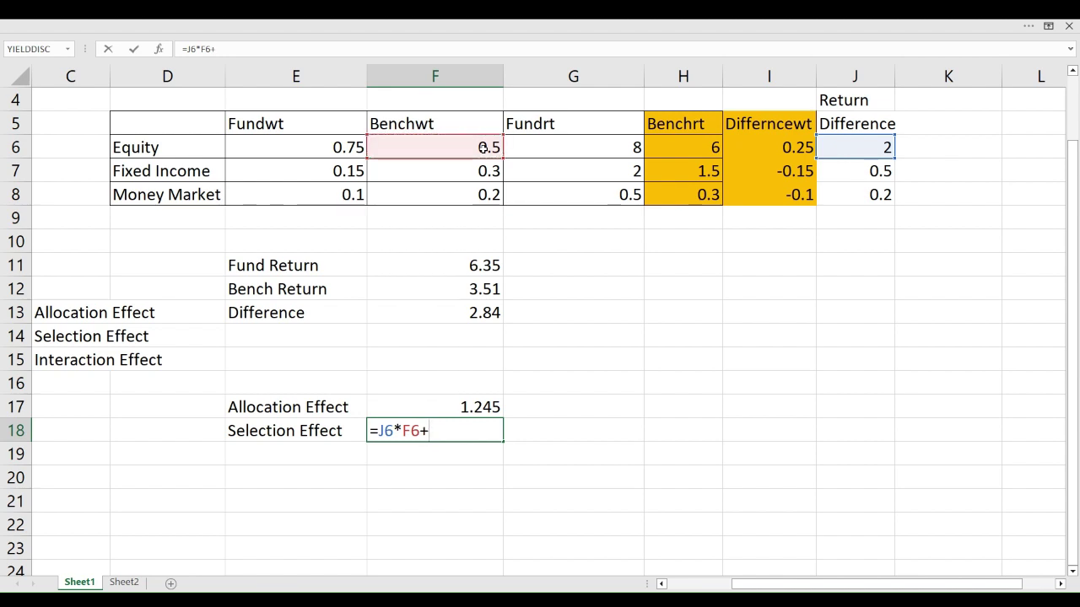
{"action": "left_click", "coordinate": [862, 172]}
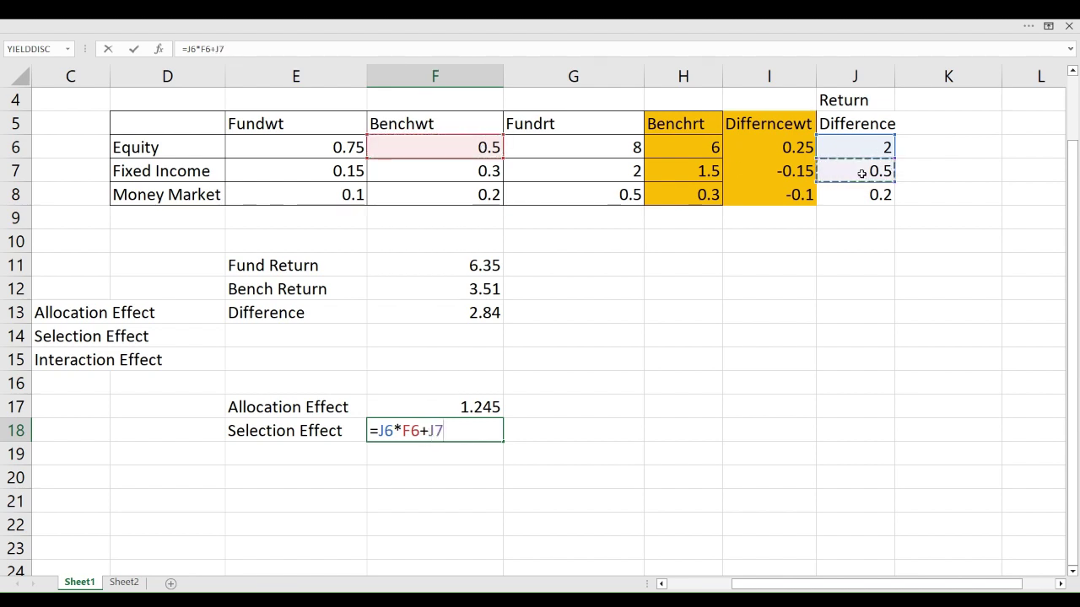
{"action": "type", "text": "*"}
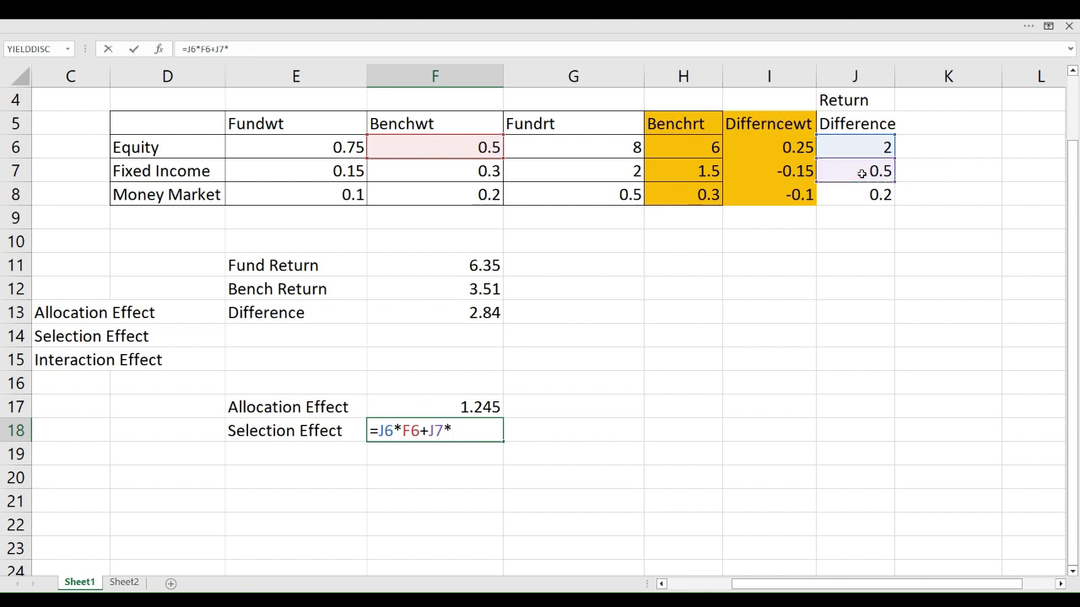
{"action": "left_click", "coordinate": [486, 179]}
{"action": "type", "text": "+"}
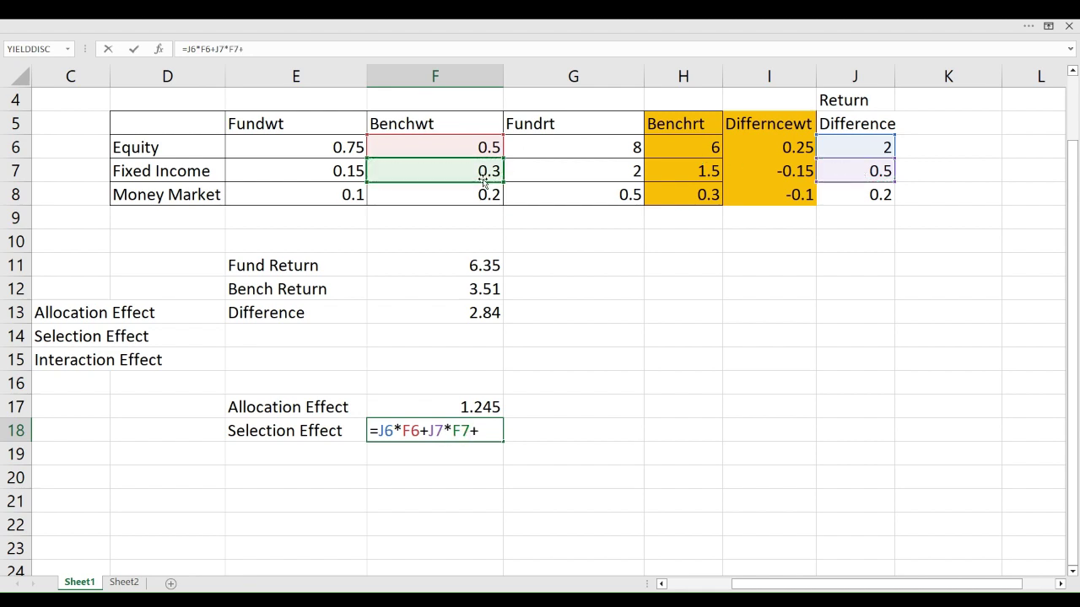
{"action": "left_click", "coordinate": [850, 195]}
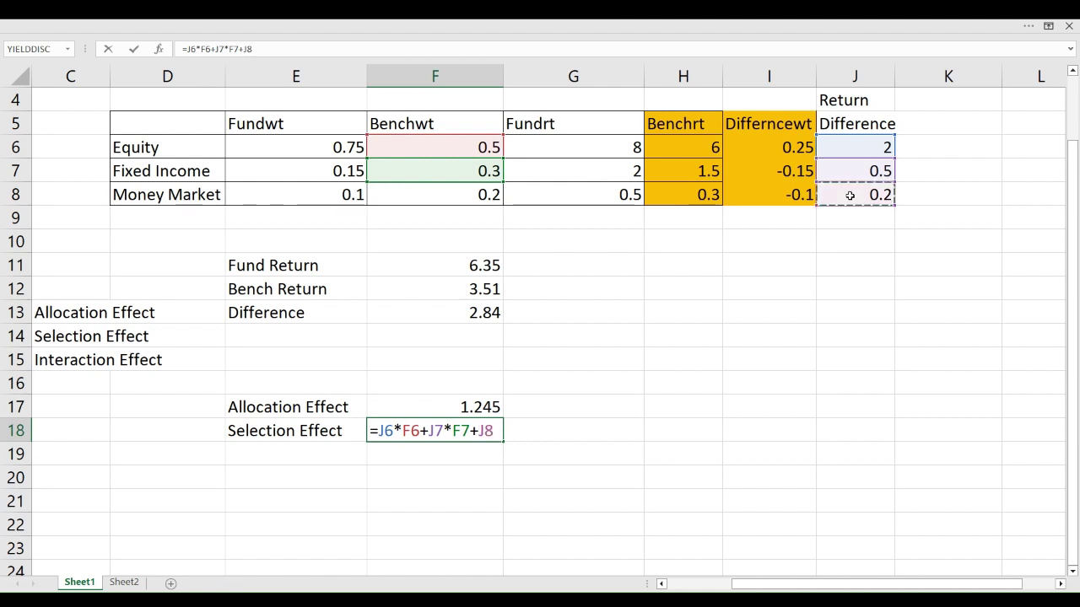
{"action": "type", "text": "*"}
{"action": "left_click", "coordinate": [482, 196]}
{"action": "key", "text": "Return"}
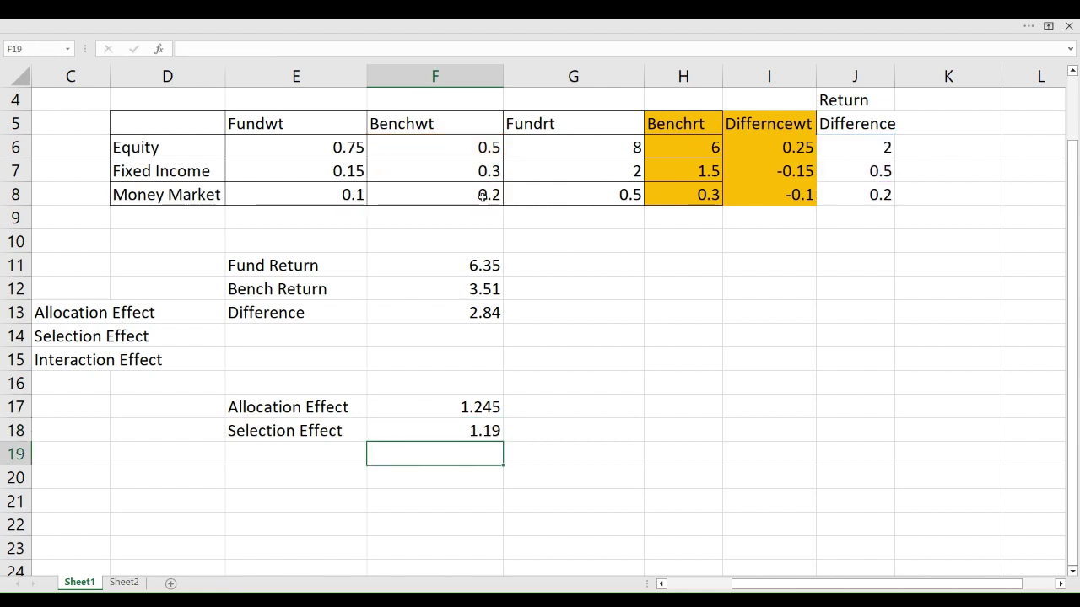
{"action": "key", "text": "Up"}
{"action": "key", "text": "Down"}
{"action": "key", "text": "Left"}
{"action": "key", "text": "Down"}
{"action": "key", "text": "Up"}
{"action": "key", "text": "Right"}
{"action": "key", "text": "Up"}
{"action": "key", "text": "Down"}
Enter the label "Interataction Fund" in cell E19, below Selection Effect
{"action": "key", "text": "Left"}
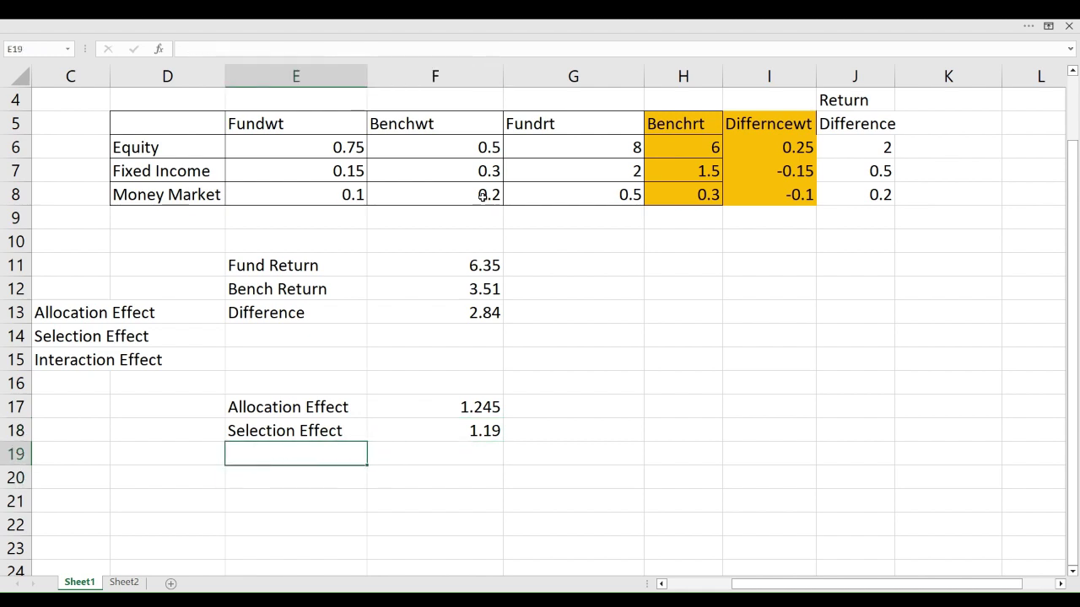
{"action": "type", "text": "U"}
{"action": "type", "text": "ntere"}
{"action": "key", "text": "BackSpace"}
{"action": "type", "text": "atct"}
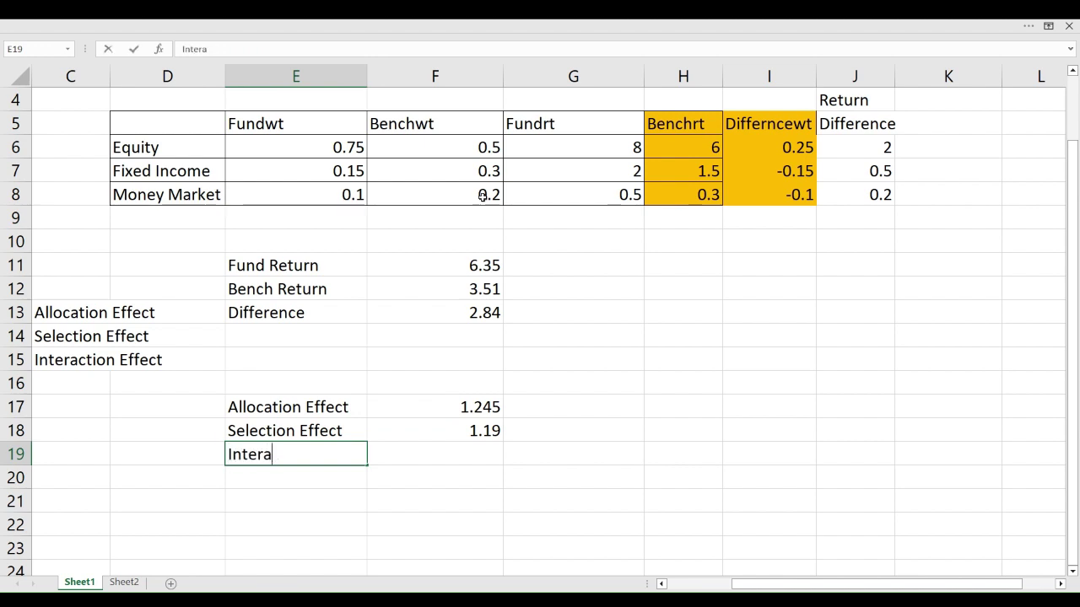
{"action": "key", "text": "BackSpace"}
{"action": "type", "text": "action Fund"}
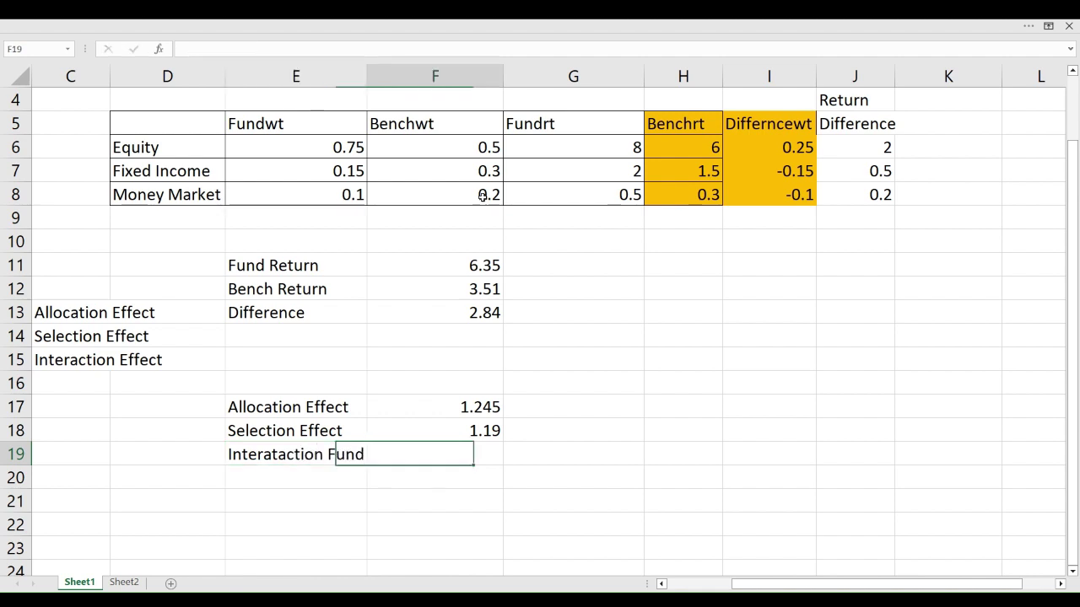
{"action": "key", "text": "Right"}
Examine the Difference label and its value in E13:F13
{"action": "key", "text": "Up"}
{"action": "key", "text": "Up"}
{"action": "key", "text": "Up"}
{"action": "key", "text": "Up"}
{"action": "key", "text": "Up"}
{"action": "key", "text": "Up"}
{"action": "key", "text": "Left"}
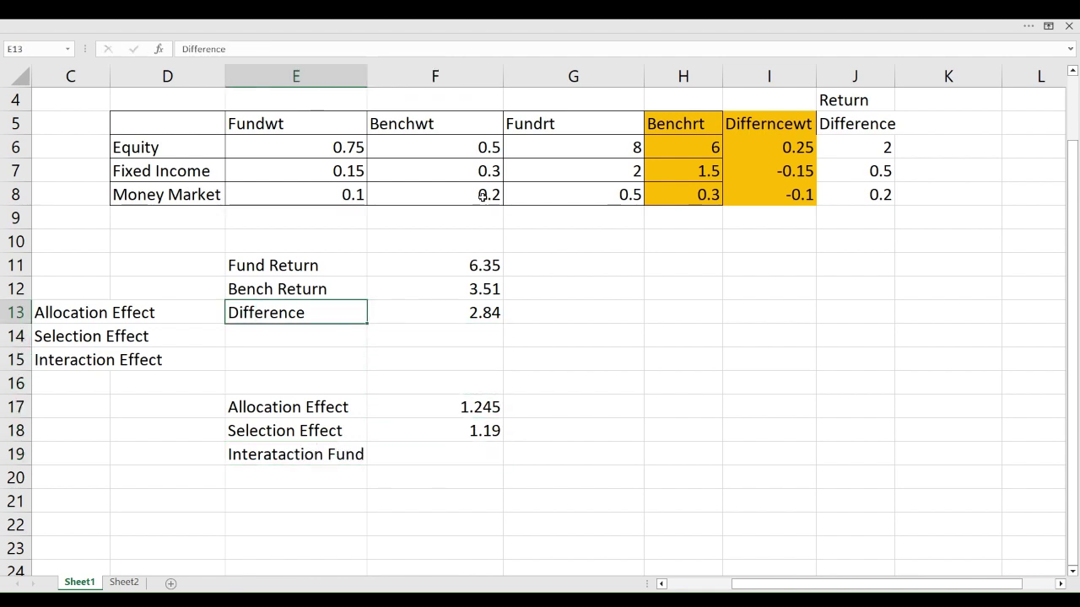
{"action": "key", "text": "shift+Right"}
{"action": "key", "text": "Down"}
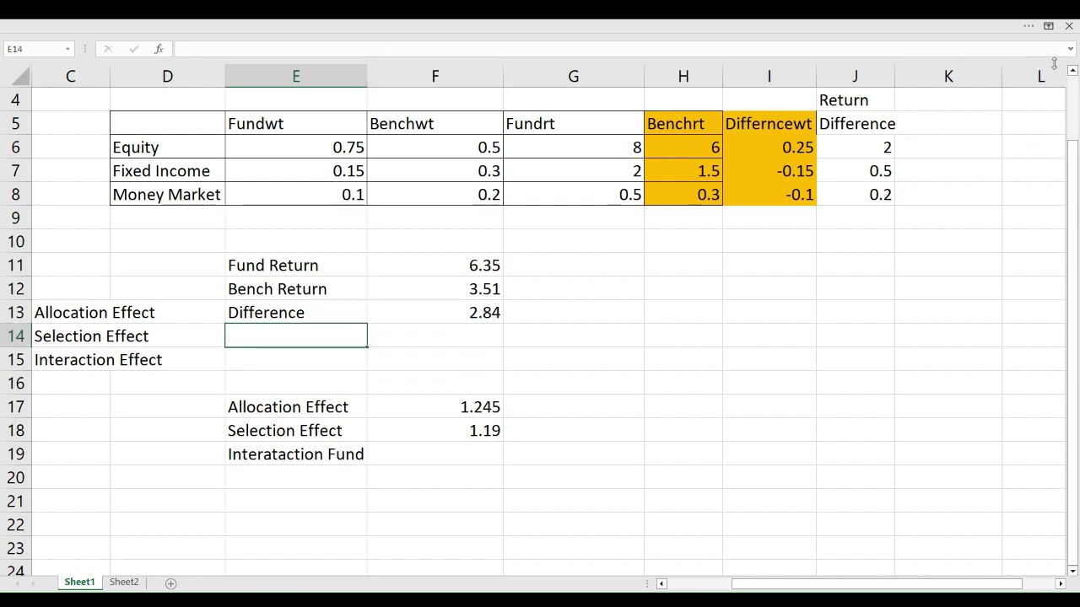
Restore the full ribbon display with both tabs and commands
{"action": "left_click", "coordinate": [1048, 25]}
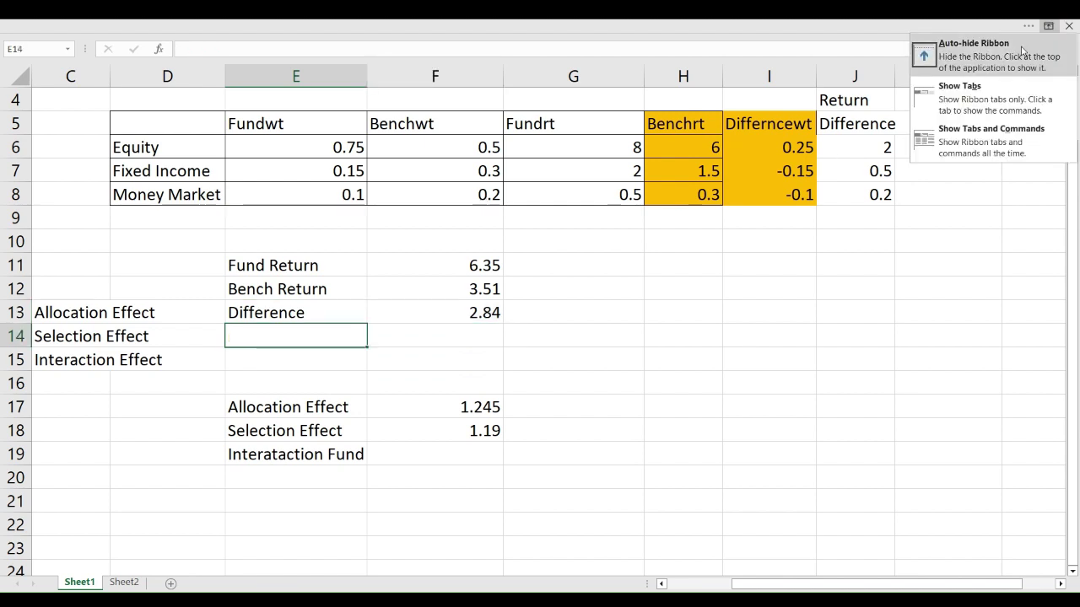
{"action": "left_click", "coordinate": [1021, 51]}
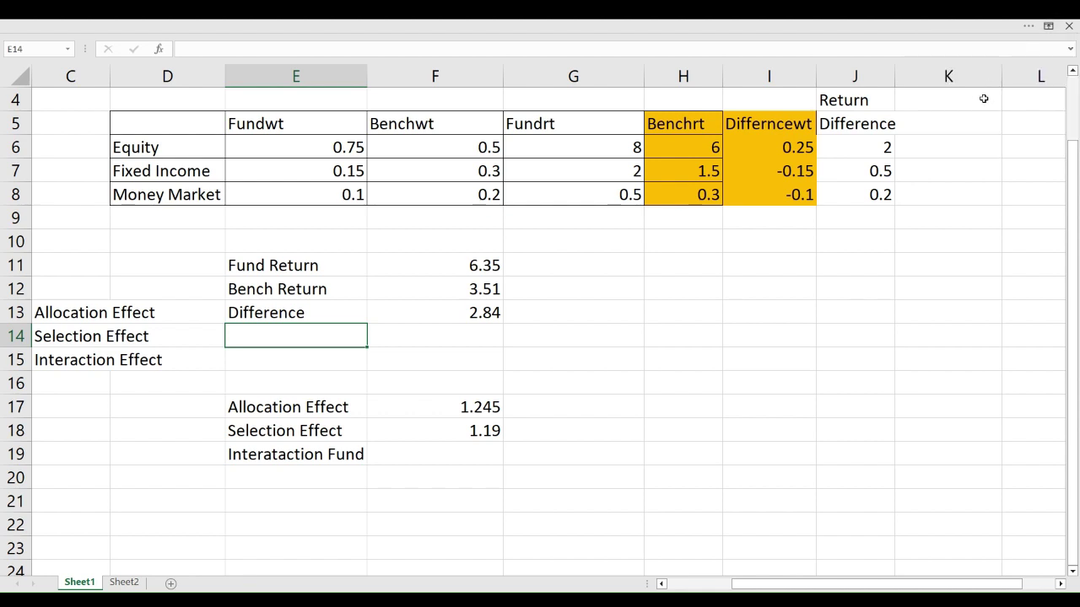
{"action": "left_click", "coordinate": [1048, 26]}
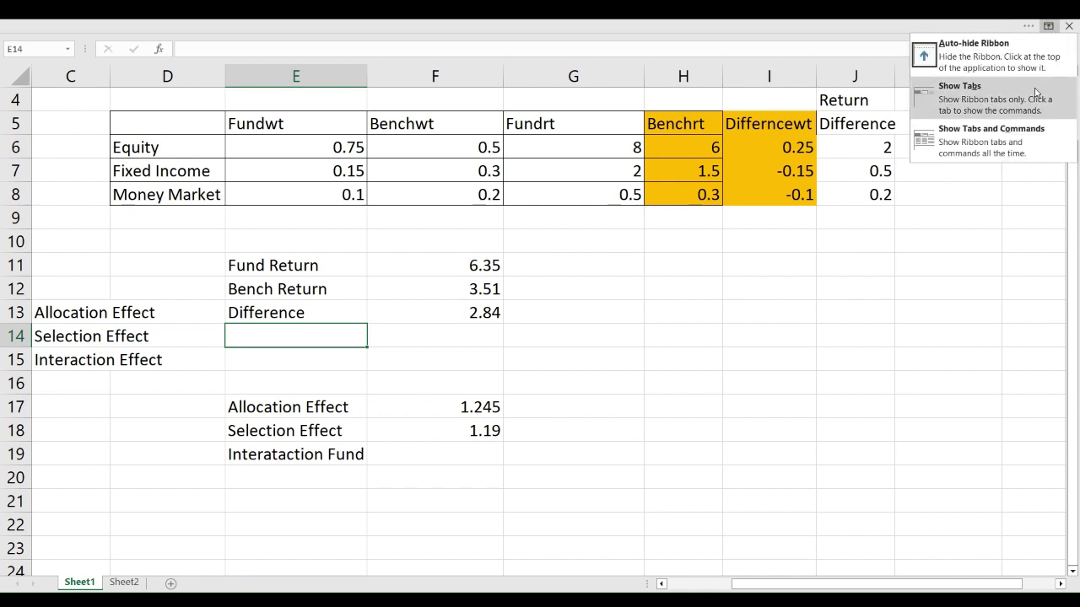
{"action": "left_click", "coordinate": [1010, 133]}
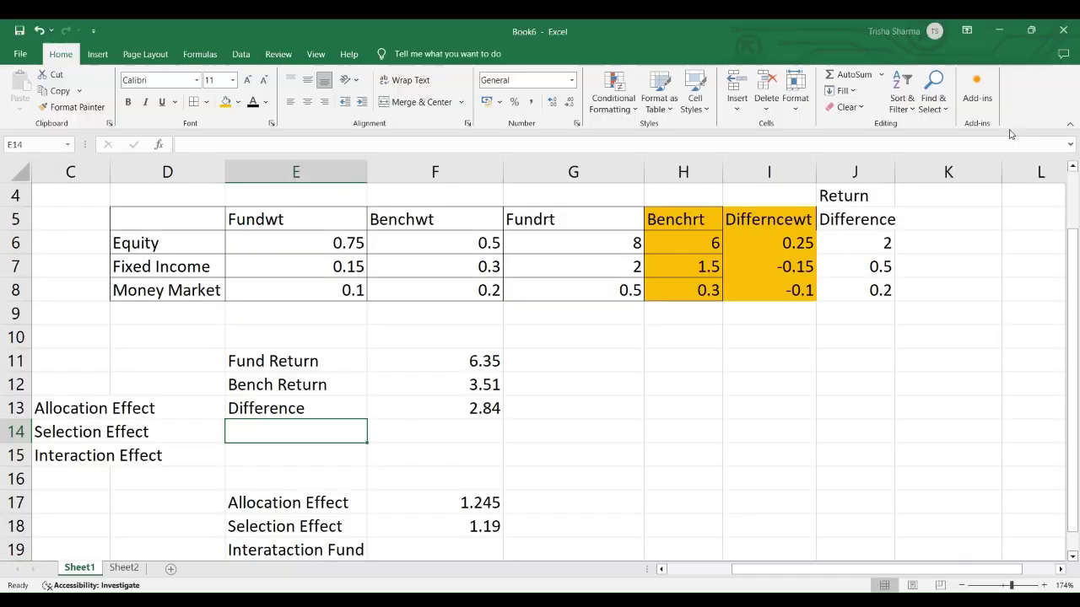
Fill the Return Difference column, J4:J8, with the standard light green colour
{"action": "left_click", "coordinate": [862, 197]}
{"action": "key", "text": "shift+Down"}
{"action": "key", "text": "shift+Down"}
{"action": "key", "text": "shift+Down"}
{"action": "key", "text": "shift+Down"}
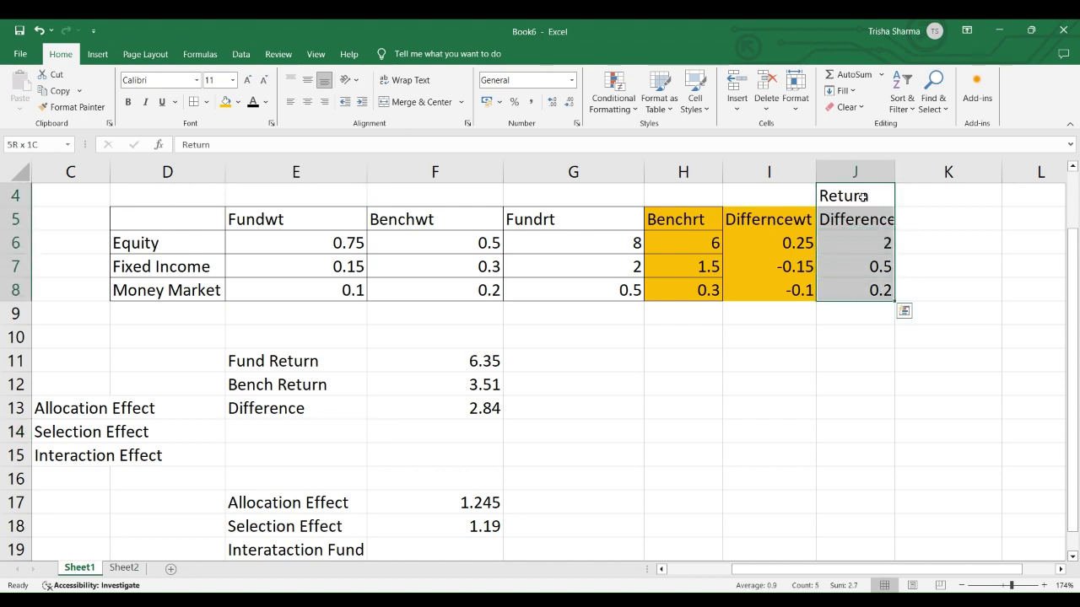
{"action": "left_click", "coordinate": [239, 103]}
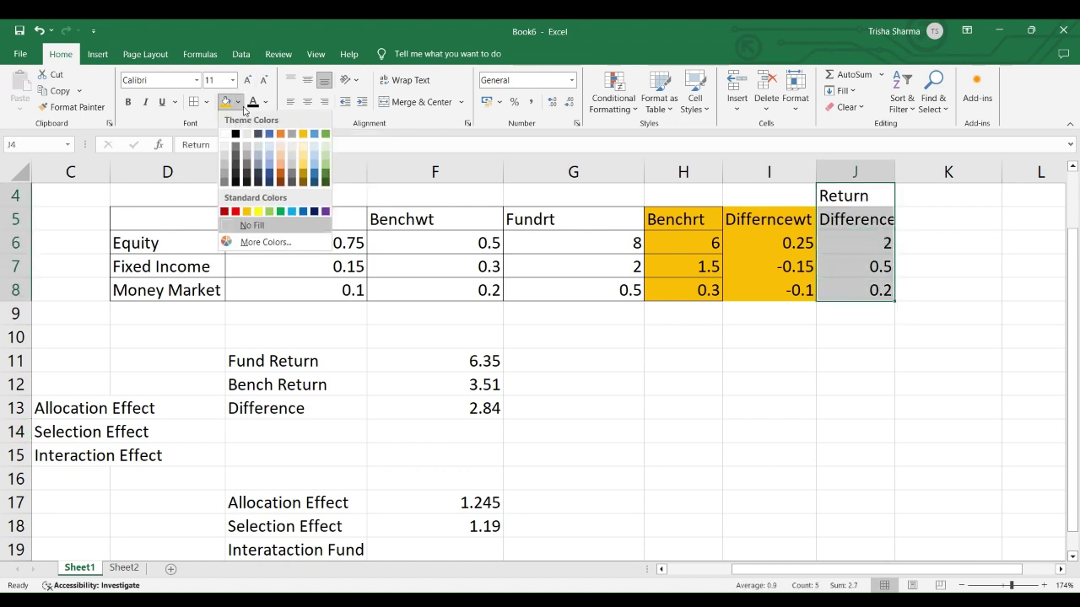
{"action": "left_click", "coordinate": [270, 212]}
Fill the Benchwt column, F5:F8, with the standard light green colour
{"action": "left_click", "coordinate": [454, 217]}
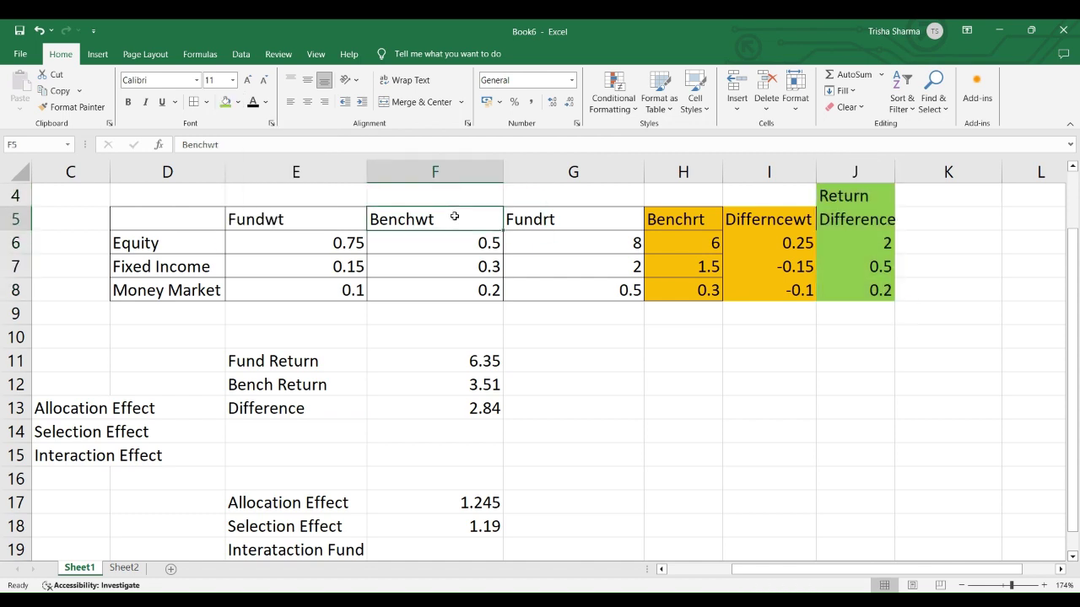
{"action": "key", "text": "shift+Down"}
{"action": "key", "text": "shift+Down"}
{"action": "key", "text": "shift+Down"}
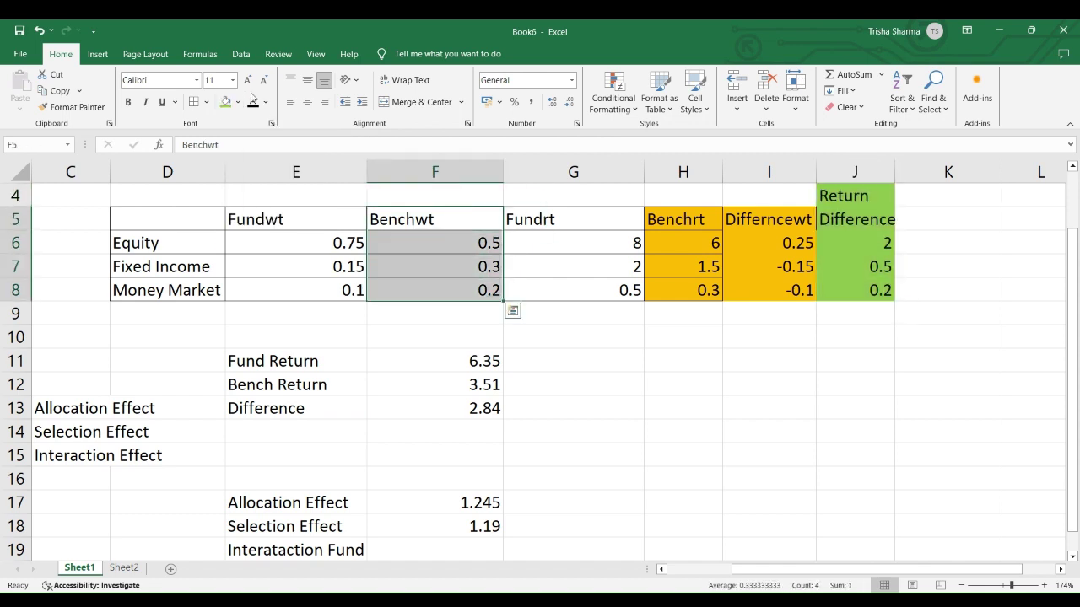
{"action": "left_click", "coordinate": [238, 102]}
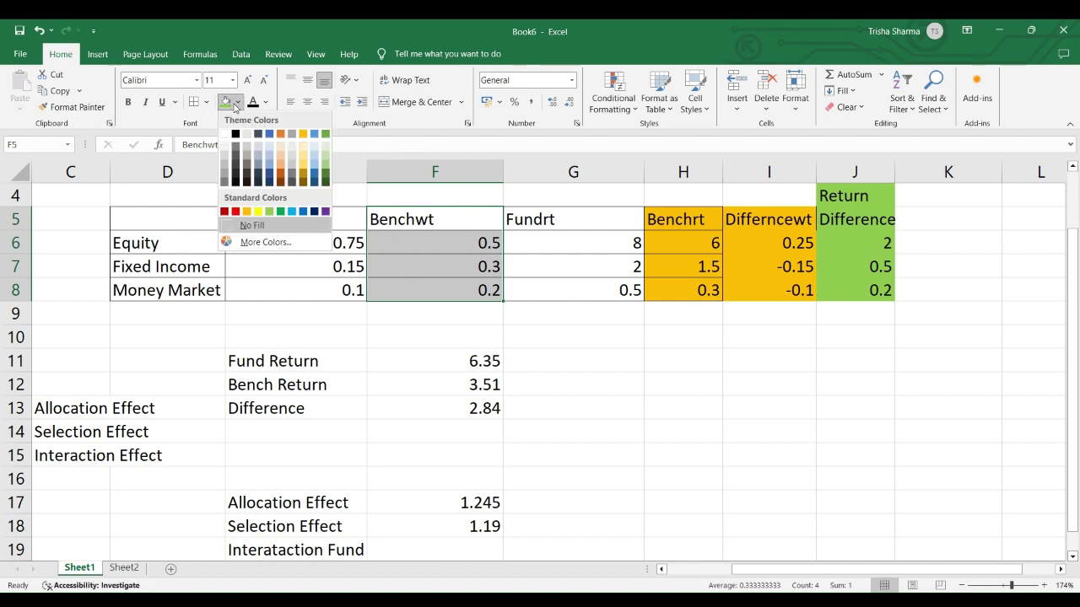
{"action": "left_click", "coordinate": [270, 211]}
{"action": "left_click", "coordinate": [642, 370]}
Fill the Allocation Effect label and value in E17:F17 with the standard orange colour
{"action": "key", "text": "Down"}
{"action": "key", "text": "Down"}
{"action": "key", "text": "Down"}
{"action": "key", "text": "Down"}
{"action": "key", "text": "Down"}
{"action": "key", "text": "Down"}
{"action": "key", "text": "Down"}
{"action": "key", "text": "Down"}
{"action": "key", "text": "Down"}
{"action": "key", "text": "Down"}
{"action": "key", "text": "Down"}
{"action": "key", "text": "Down"}
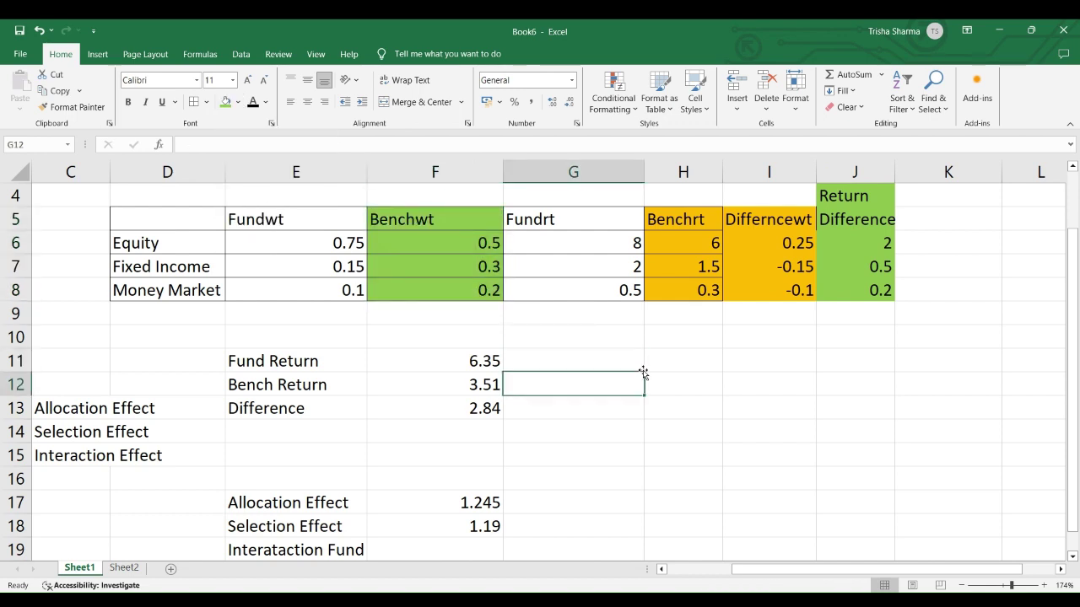
{"action": "key", "text": "Up"}
{"action": "key", "text": "Up"}
{"action": "key", "text": "Up"}
{"action": "key", "text": "Up"}
{"action": "key", "text": "Up"}
{"action": "key", "text": "Up"}
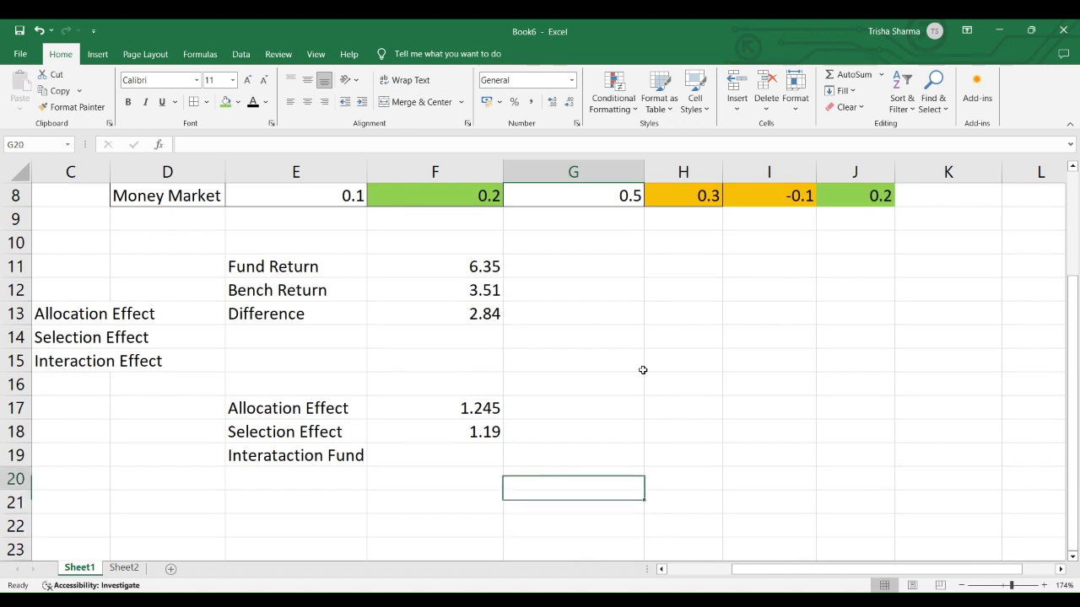
{"action": "key", "text": "Left"}
{"action": "key", "text": "Left"}
{"action": "key", "text": "shift+Right"}
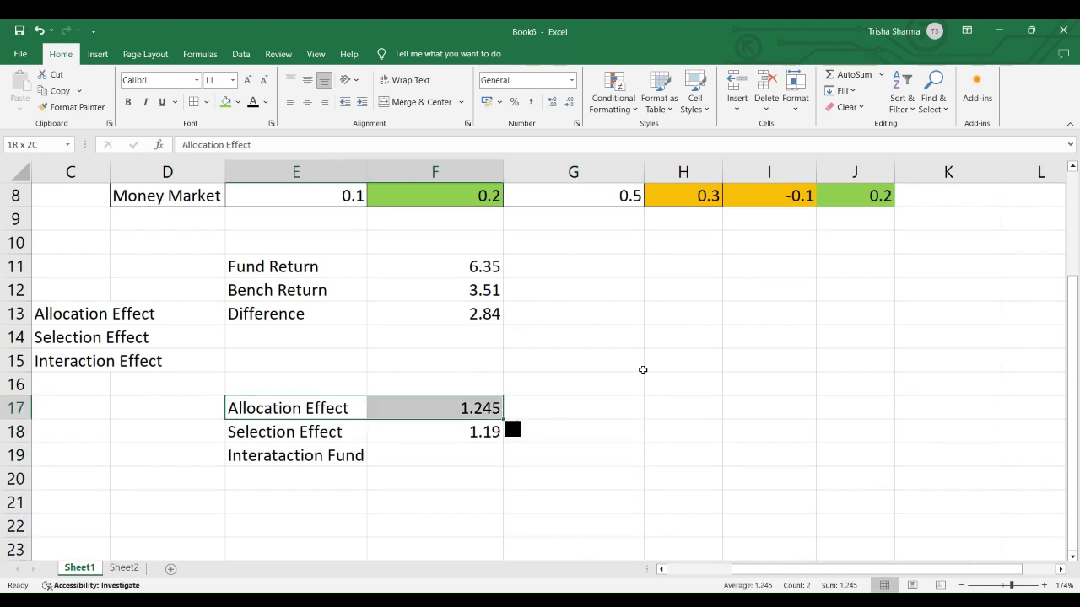
{"action": "left_click", "coordinate": [238, 102]}
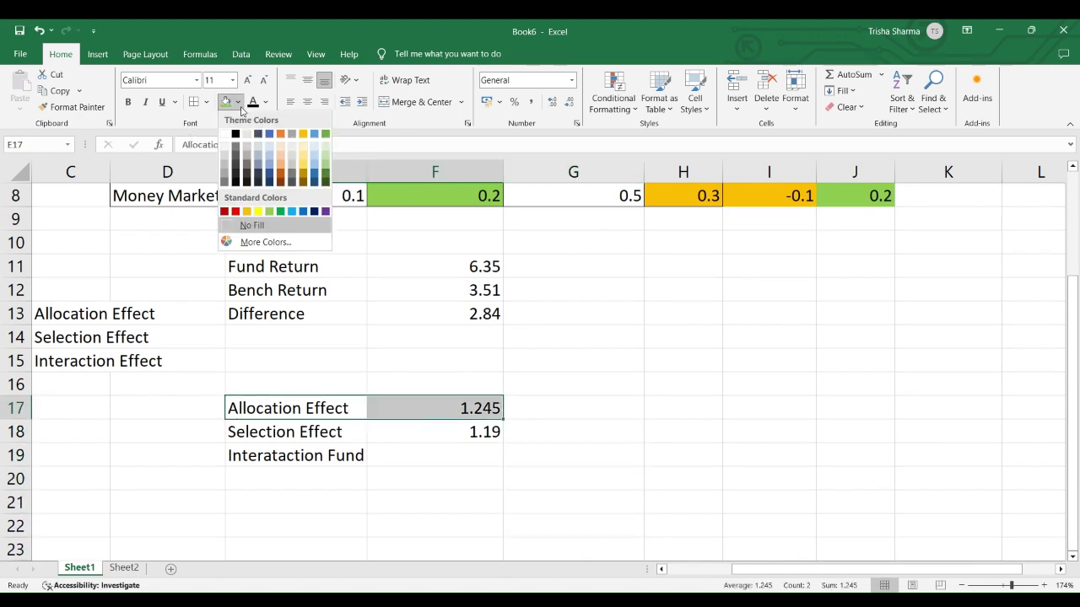
{"action": "left_click", "coordinate": [248, 210]}
Fill the Selection Effect label and value in E18:F18 with the standard light green colour
{"action": "left_click", "coordinate": [271, 432]}
{"action": "key", "text": "shift+Right"}
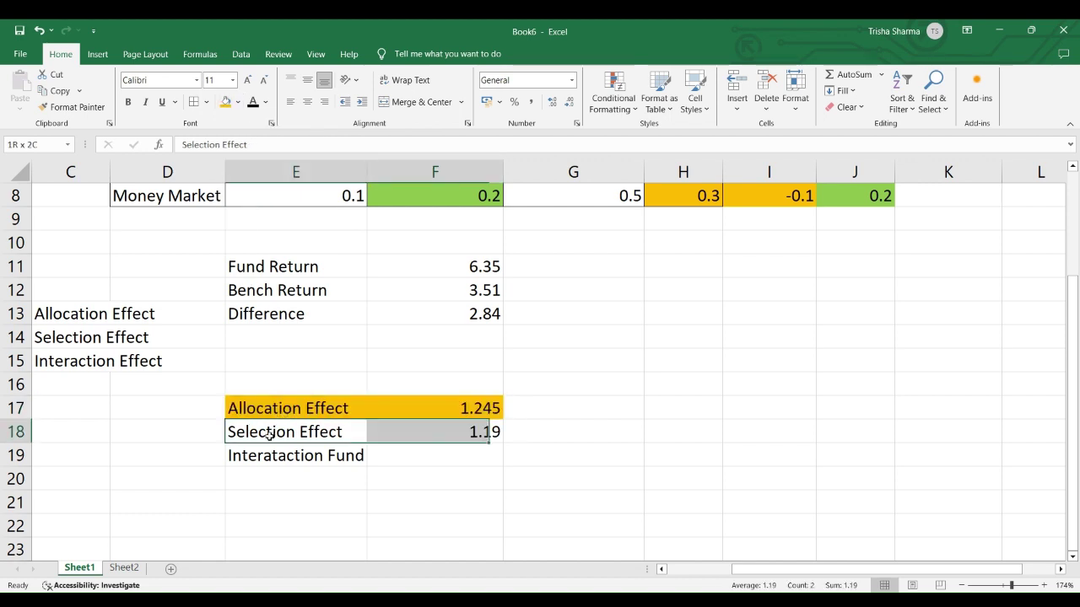
{"action": "left_click", "coordinate": [239, 103]}
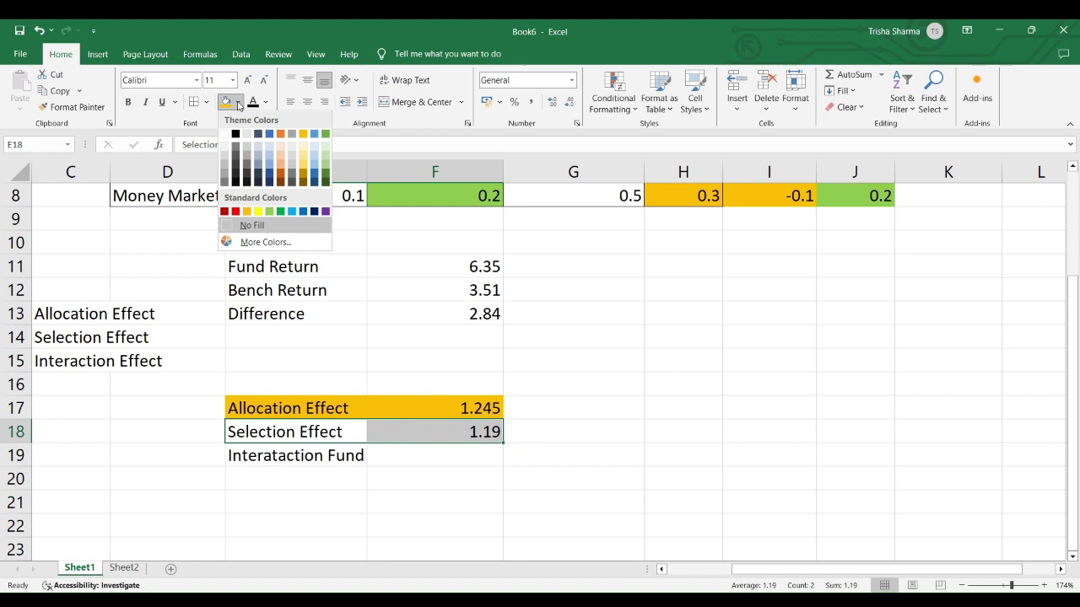
{"action": "left_click", "coordinate": [270, 212]}
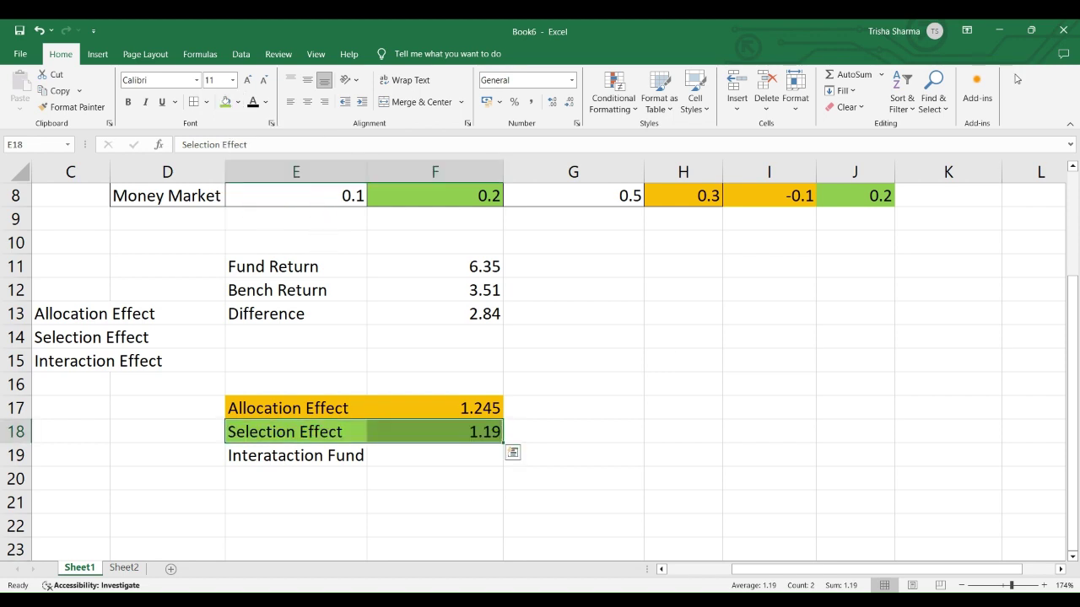
Auto-hide the ribbon and go back up to the weights and returns table
{"action": "left_click", "coordinate": [967, 30]}
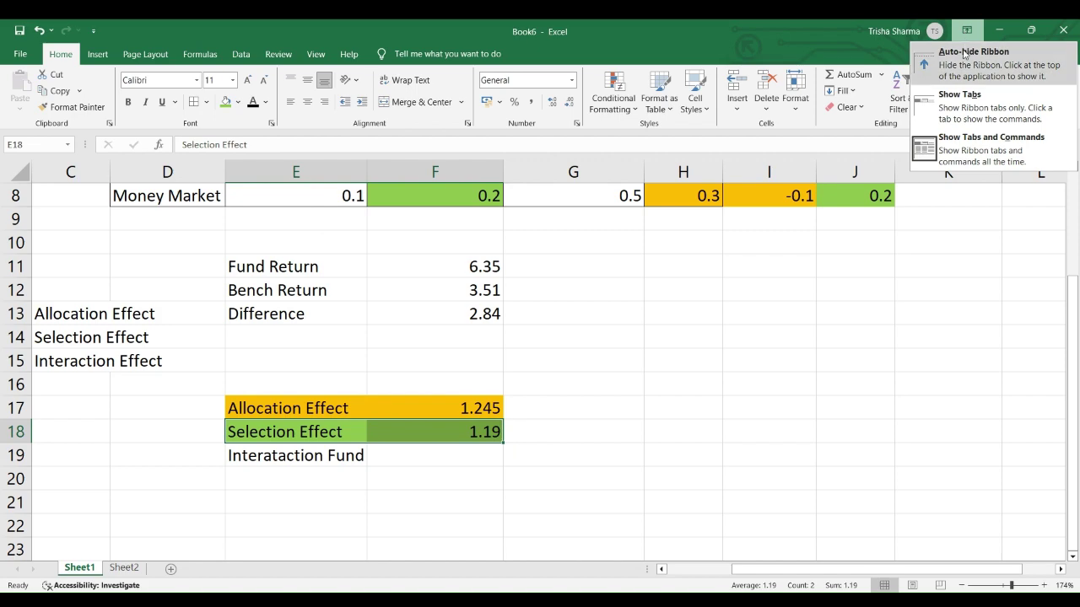
{"action": "left_click", "coordinate": [967, 53]}
{"action": "key", "text": "Up"}
{"action": "key", "text": "Up"}
{"action": "key", "text": "Up"}
{"action": "key", "text": "Up"}
{"action": "key", "text": "Up"}
{"action": "key", "text": "Up"}
{"action": "key", "text": "Up"}
{"action": "key", "text": "Up"}
{"action": "key", "text": "Up"}
{"action": "key", "text": "Up"}
{"action": "key", "text": "Up"}
{"action": "key", "text": "Up"}
{"action": "key", "text": "Up"}
{"action": "key", "text": "Up"}
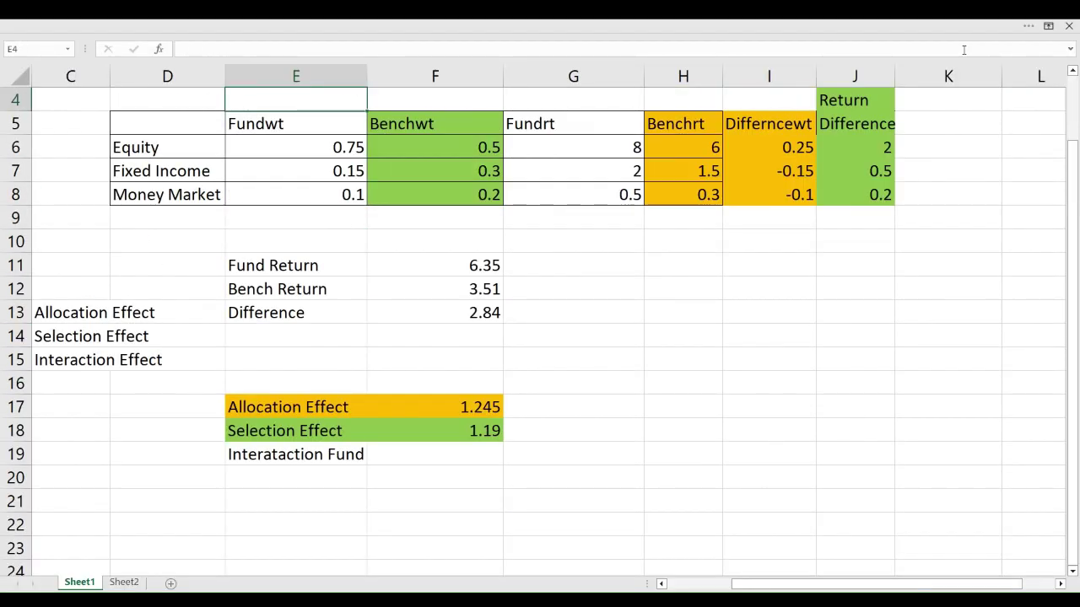
Examine the colour-coded weight, return and difference columns together with the Selection Effect formula
{"action": "key", "text": "Up"}
{"action": "key", "text": "Down"}
{"action": "key", "text": "Down"}
{"action": "key", "text": "Down"}
{"action": "key", "text": "Down"}
{"action": "key", "text": "Down"}
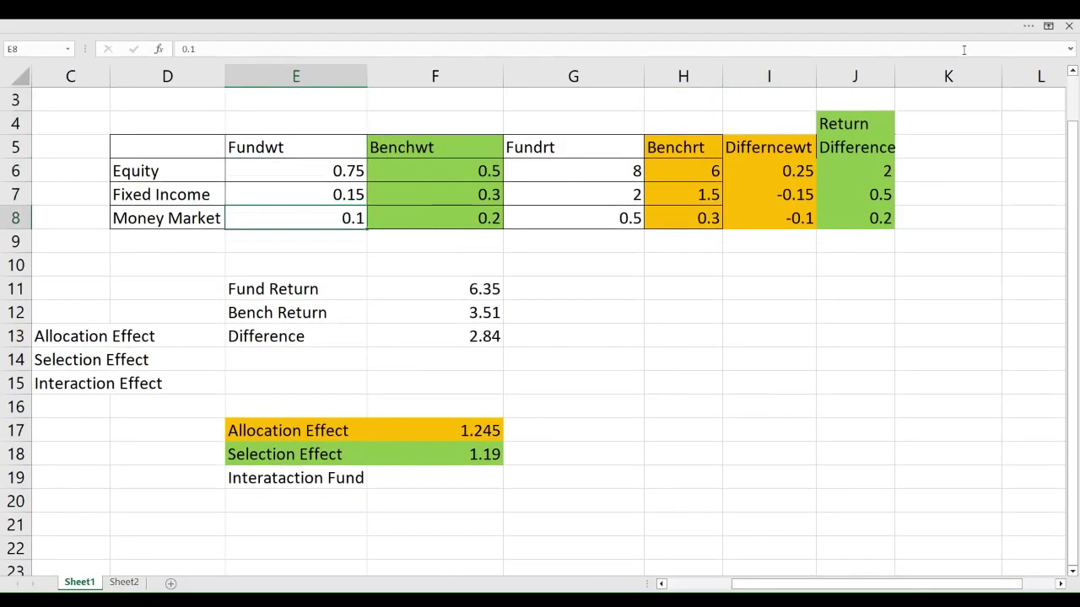
{"action": "key", "text": "Up"}
{"action": "key", "text": "Up"}
{"action": "key", "text": "Up"}
{"action": "key", "text": "Right"}
{"action": "key", "text": "Right"}
{"action": "key", "text": "Right"}
{"action": "key", "text": "Right"}
{"action": "key", "text": "Down"}
{"action": "key", "text": "Down"}
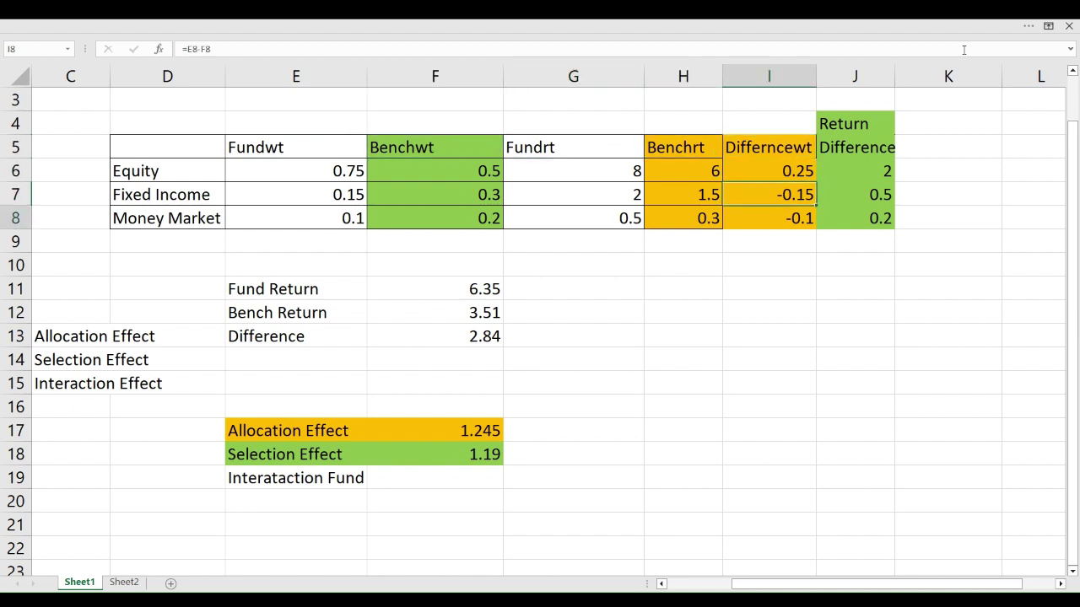
{"action": "key", "text": "Down"}
{"action": "key", "text": "Down"}
{"action": "key", "text": "Down"}
{"action": "key", "text": "Down"}
{"action": "key", "text": "Down"}
{"action": "key", "text": "Down"}
{"action": "key", "text": "Down"}
{"action": "key", "text": "Down"}
{"action": "key", "text": "Left"}
{"action": "key", "text": "Left"}
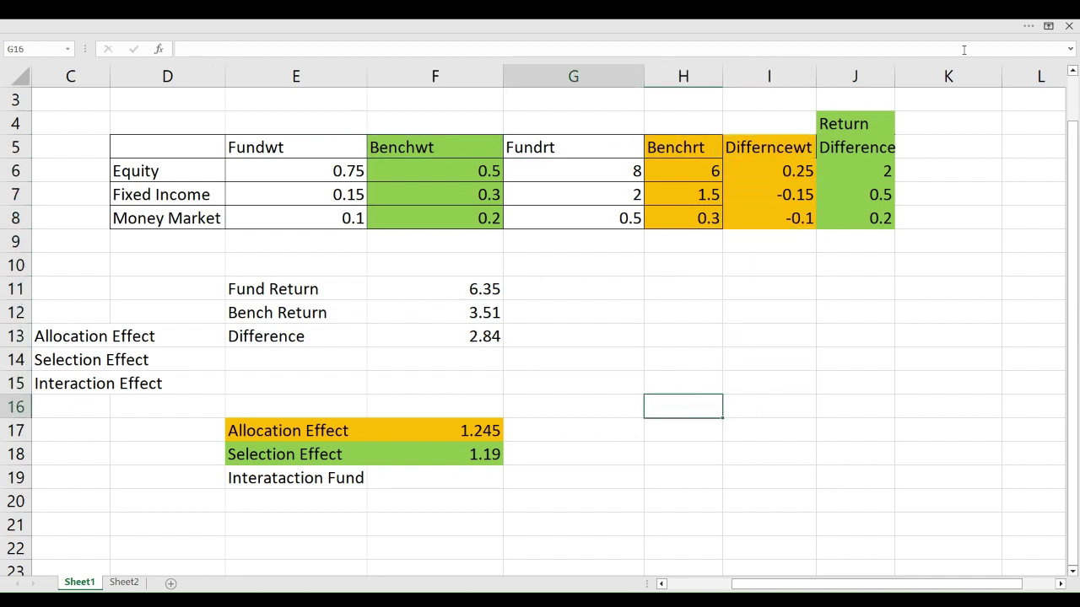
{"action": "key", "text": "Left"}
{"action": "key", "text": "Down"}
{"action": "key", "text": "Down"}
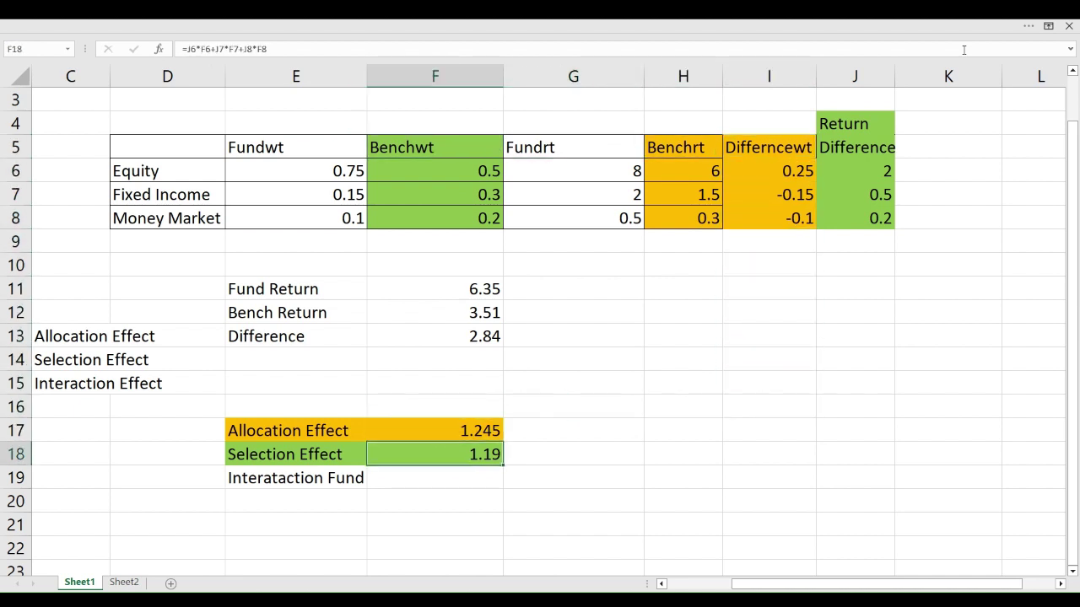
{"action": "left_click", "coordinate": [685, 140]}
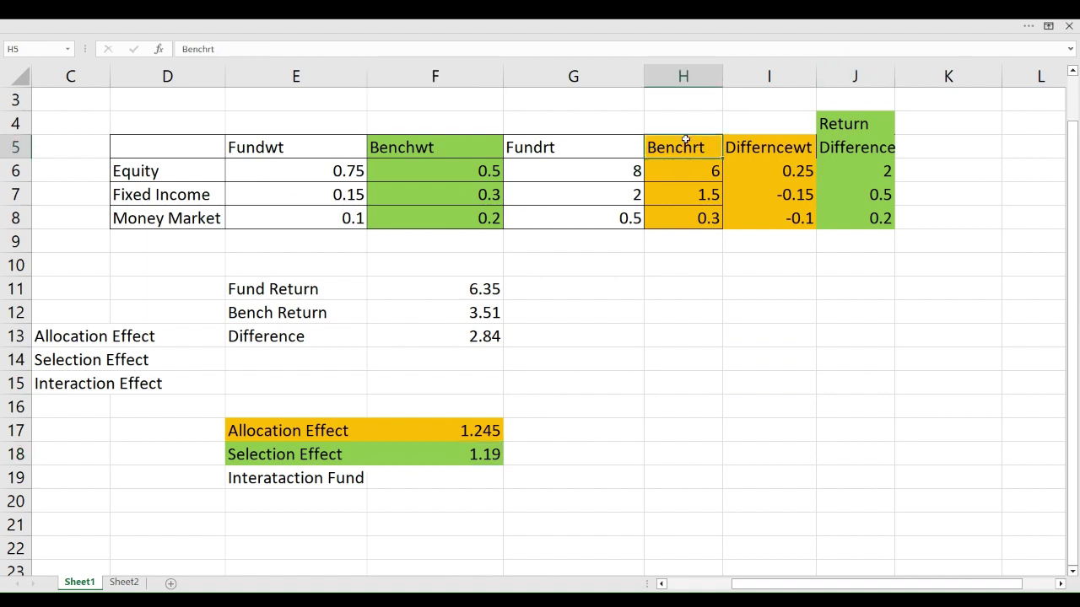
{"action": "key", "text": "shift+Right"}
{"action": "key", "text": "shift+Down"}
{"action": "key", "text": "shift+Down"}
{"action": "key", "text": "shift+Down"}
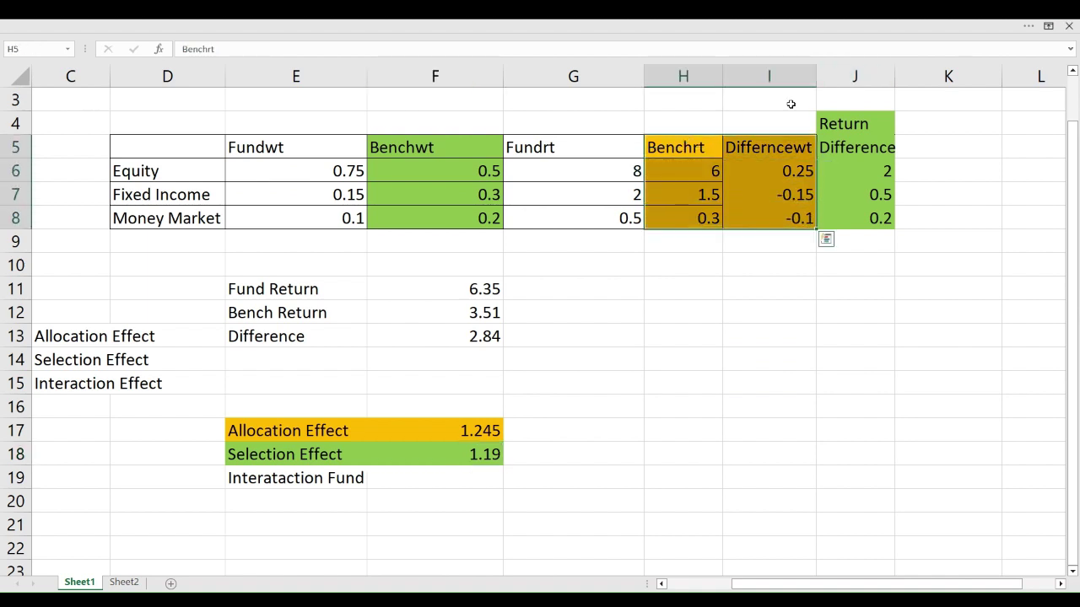
{"action": "left_click", "coordinate": [840, 119]}
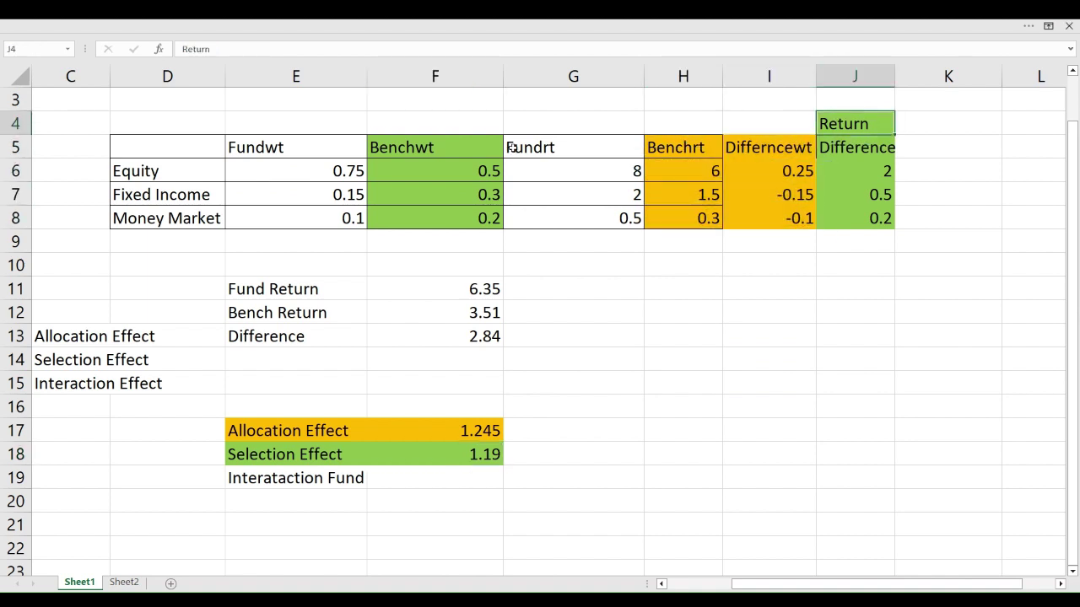
Enter the column heading "Interaction Effect" in K4, beside the Return Difference column
{"action": "left_click", "coordinate": [954, 127]}
{"action": "type", "text": "Int"}
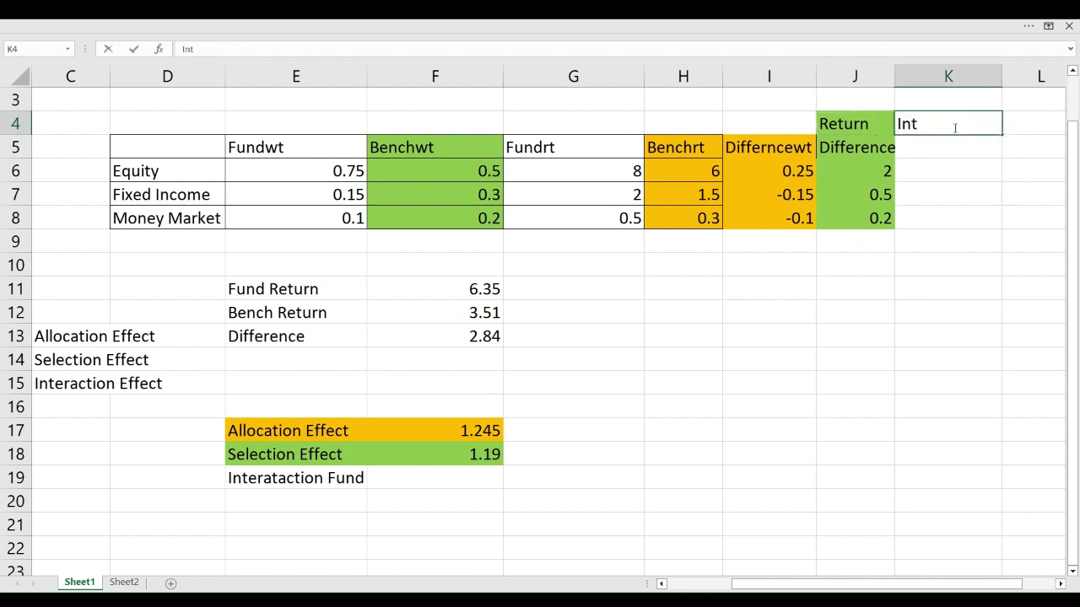
{"action": "type", "text": "eraction Effec"}
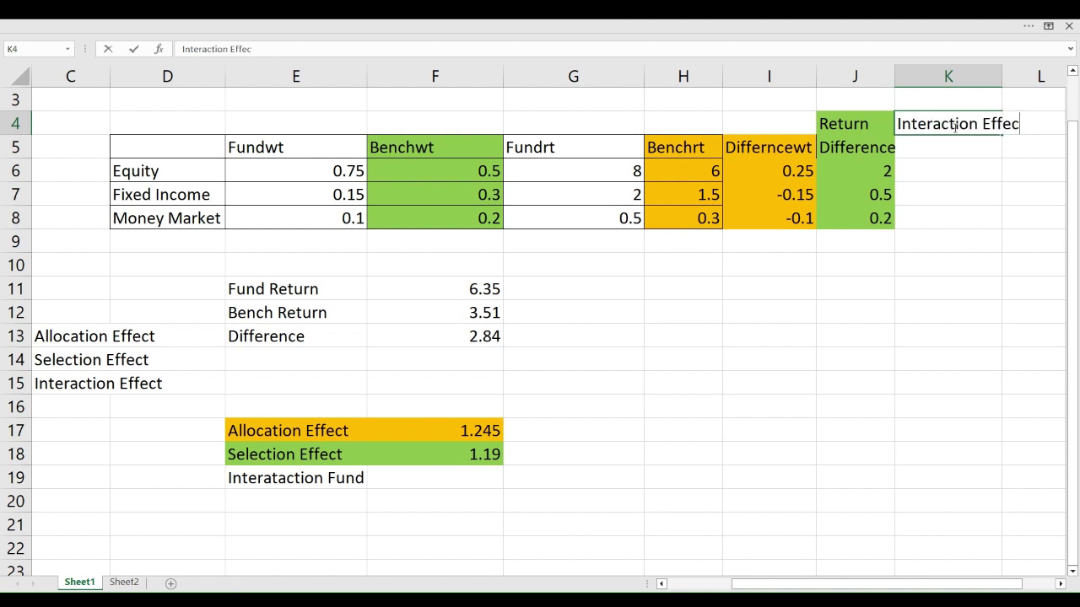
{"action": "type", "text": "t"}
{"action": "key", "text": "Return"}
{"action": "type", "text": "="}
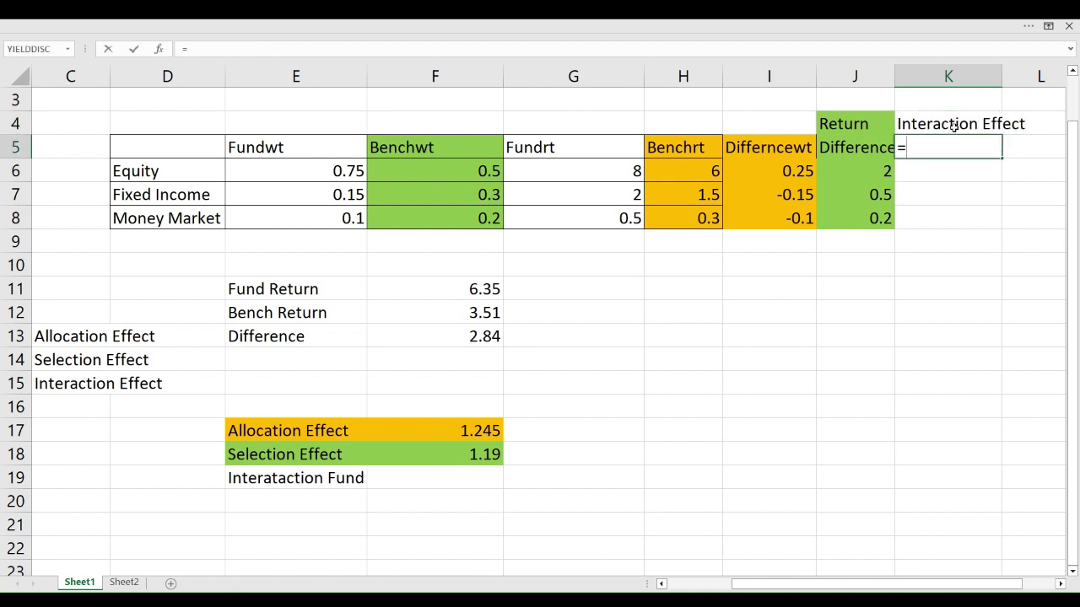
{"action": "left_click", "coordinate": [771, 181]}
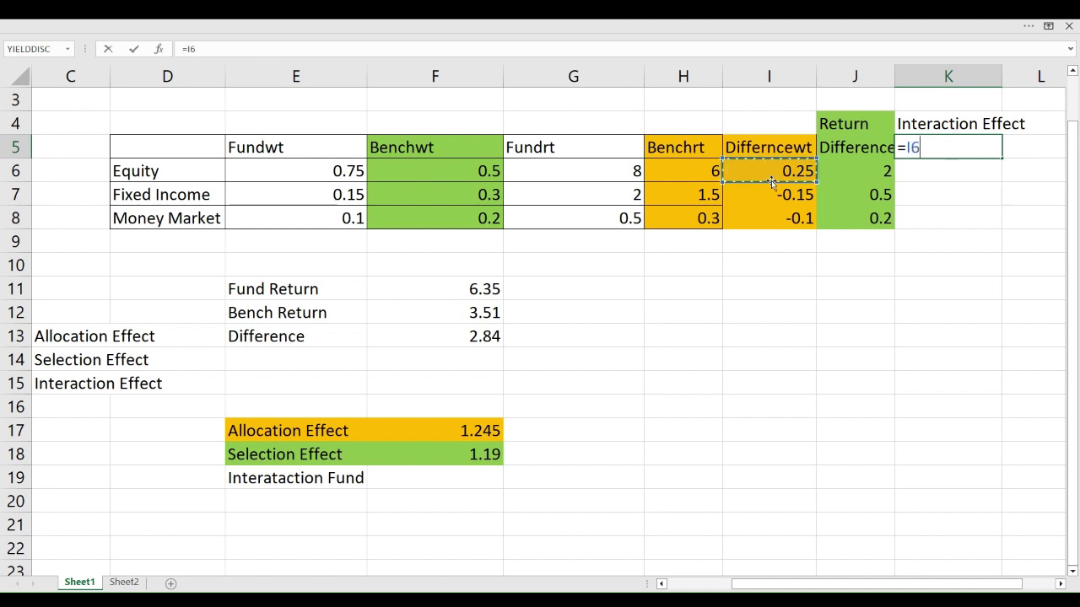
{"action": "type", "text": "*"}
{"action": "left_click", "coordinate": [862, 166]}
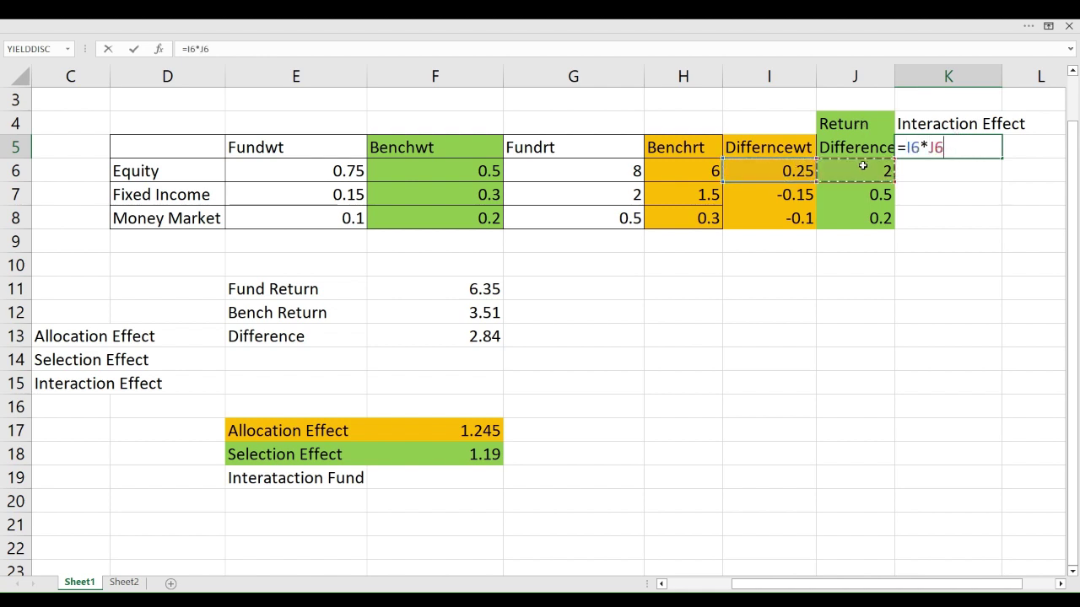
{"action": "key", "text": "Return"}
{"action": "key", "text": "Up"}
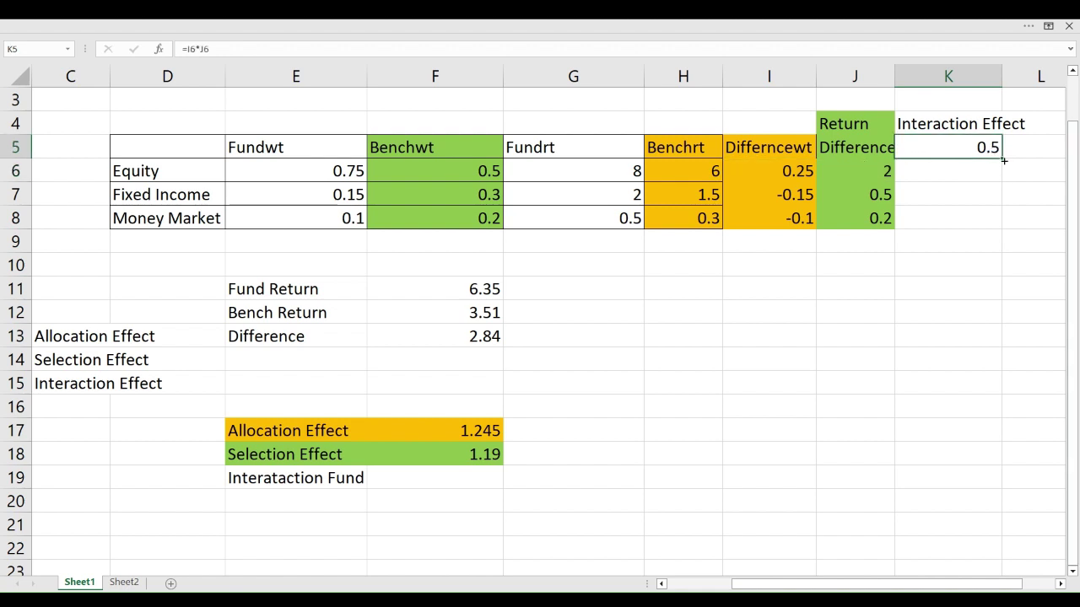
{"action": "key", "text": "BackSpace"}
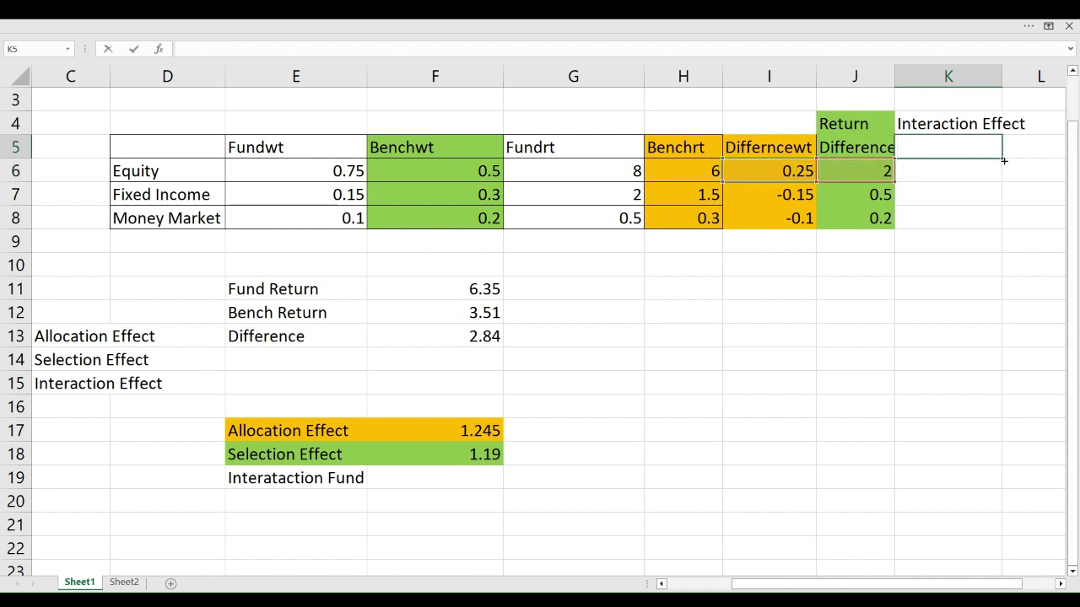
{"action": "key", "text": "Return"}
Calculate the Equity interaction effect in K6 with =I6*J6 and fill the formula down to K8
{"action": "type", "text": "="}
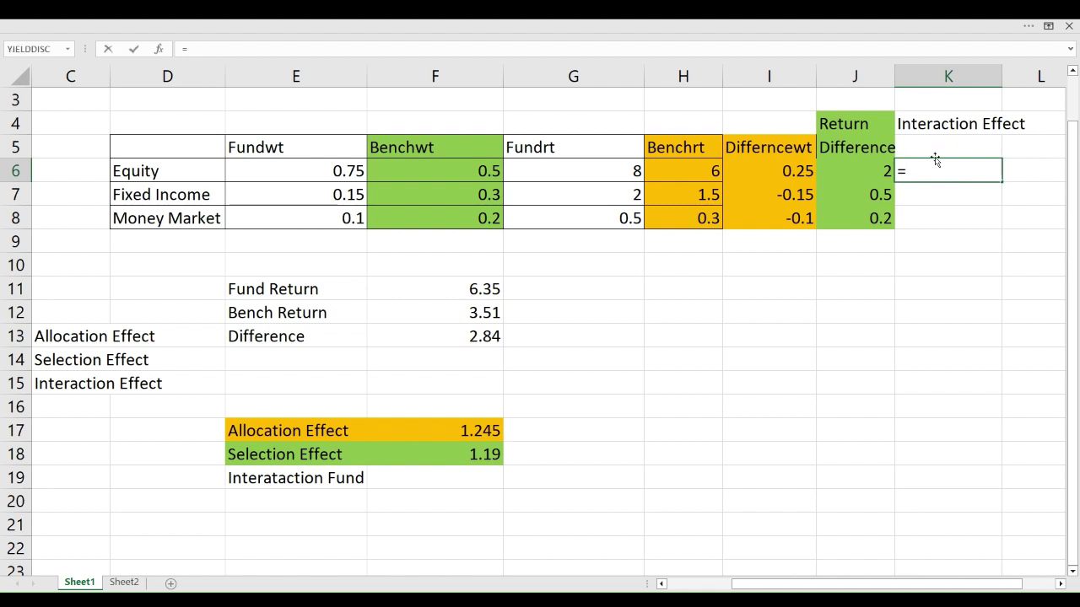
{"action": "left_click", "coordinate": [775, 174]}
{"action": "type", "text": "*"}
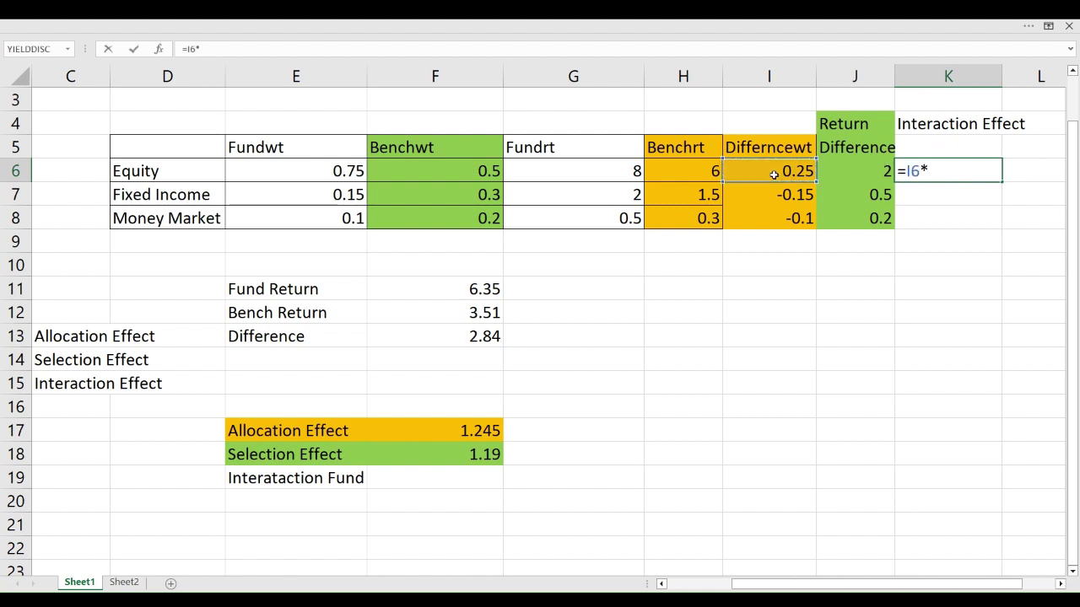
{"action": "left_click", "coordinate": [880, 165]}
{"action": "key", "text": "ctrl+Return"}
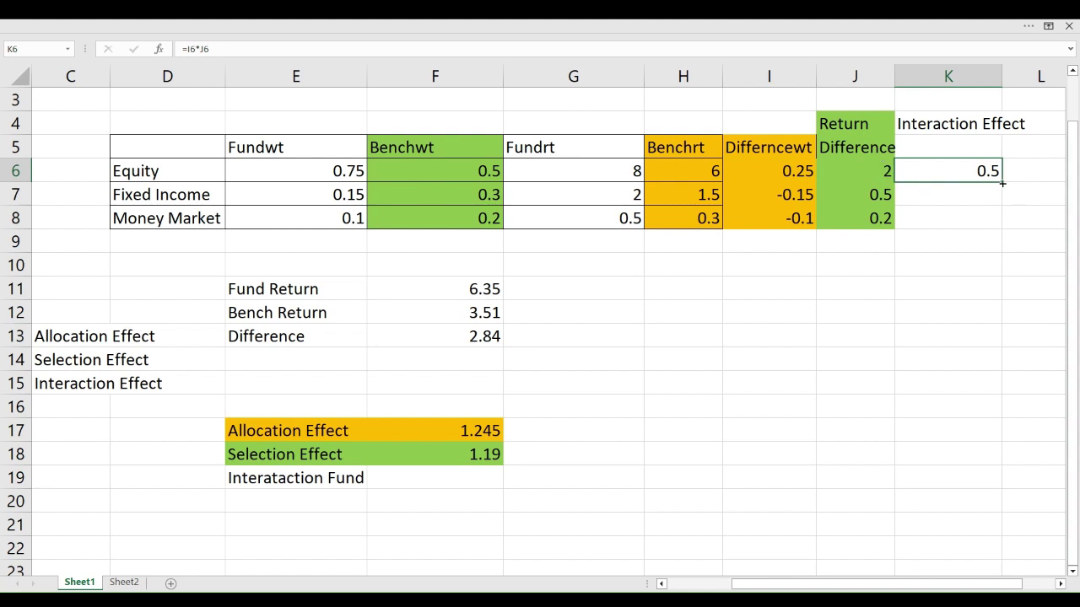
{"action": "left_click_drag", "start_coordinate": [1002, 182], "coordinate": [1000, 231]}
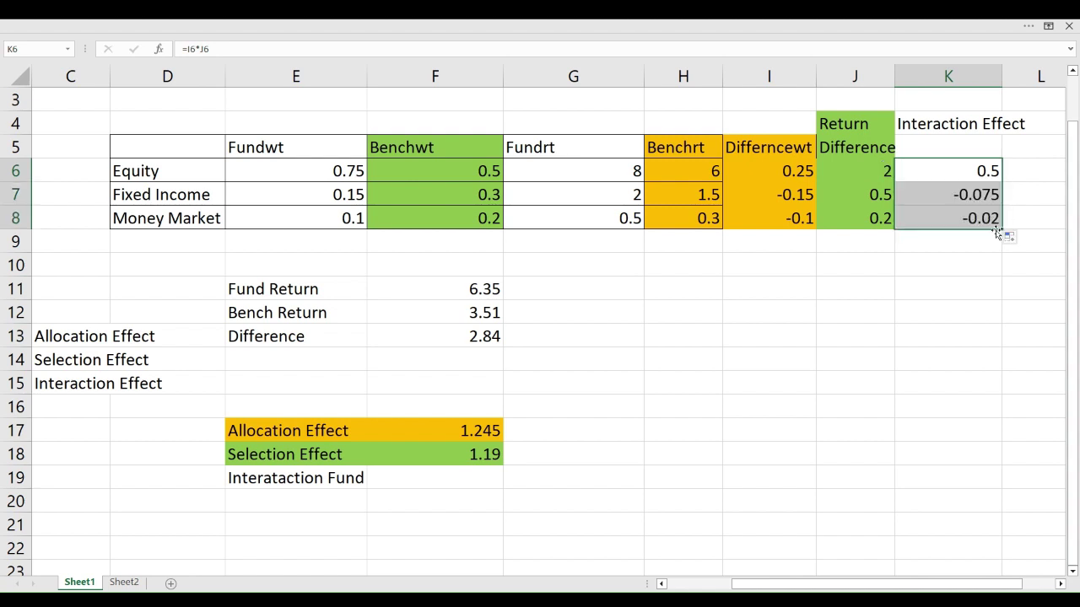
{"action": "left_click", "coordinate": [972, 264]}
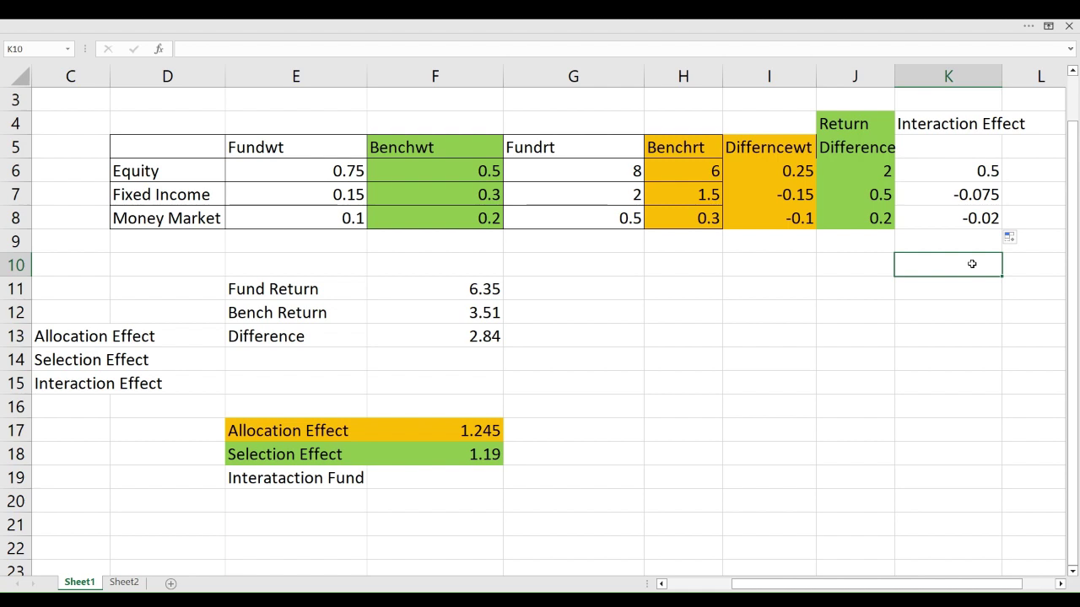
Total the interaction effects in F19, beside the Interataction Fund label, with =sum(K6:K8)
{"action": "left_click", "coordinate": [470, 480]}
{"action": "type", "text": "=sum"}
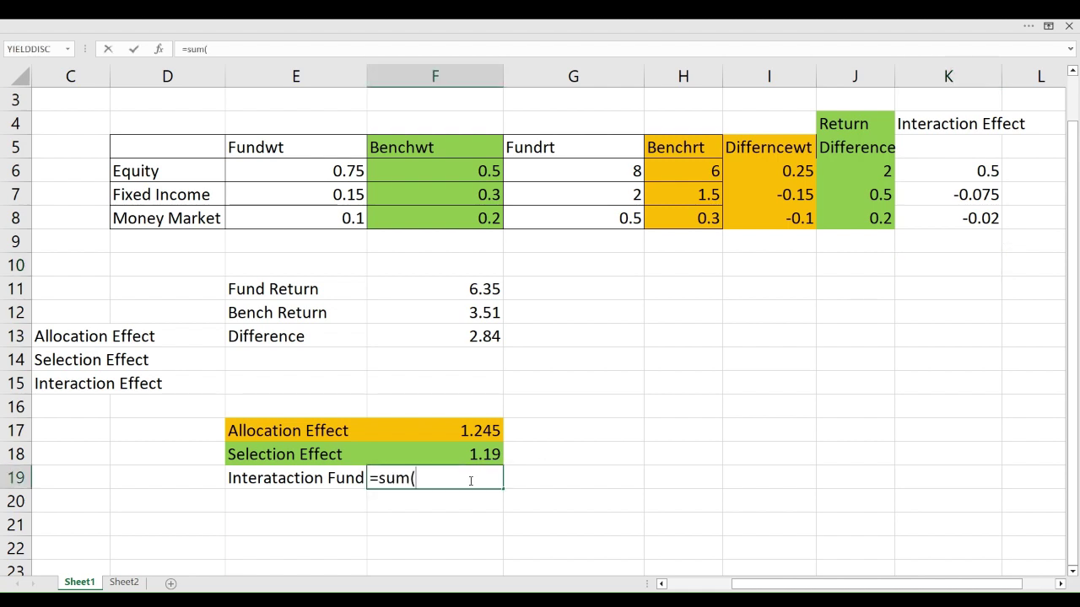
{"action": "type", "text": "("}
{"action": "left_click", "coordinate": [966, 175]}
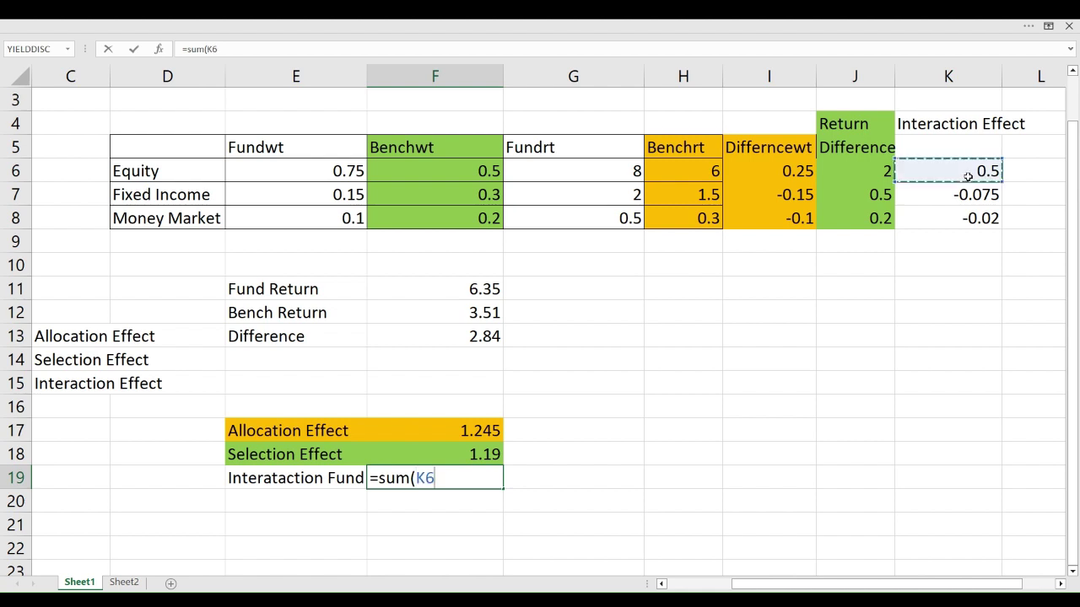
{"action": "key", "text": "shift+Down"}
{"action": "key", "text": "shift+Down"}
{"action": "type", "text": ")"}
{"action": "key", "text": "Return"}
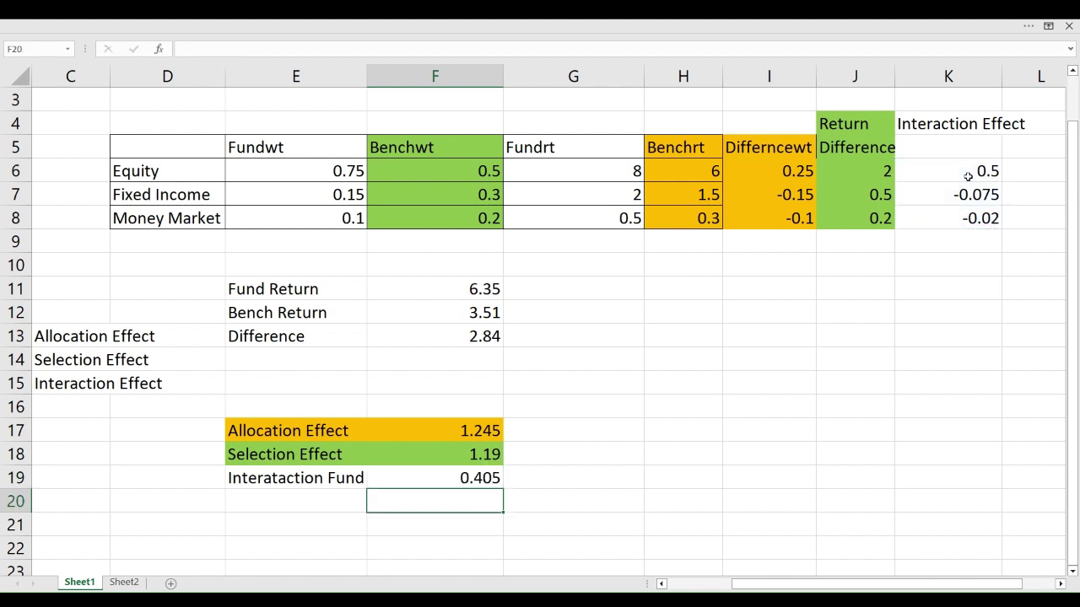
Enter the label "Difference" in E21, below the three effects
{"action": "key", "text": "Up"}
{"action": "key", "text": "Down"}
{"action": "key", "text": "Down"}
{"action": "key", "text": "Left"}
{"action": "type", "text": "D"}
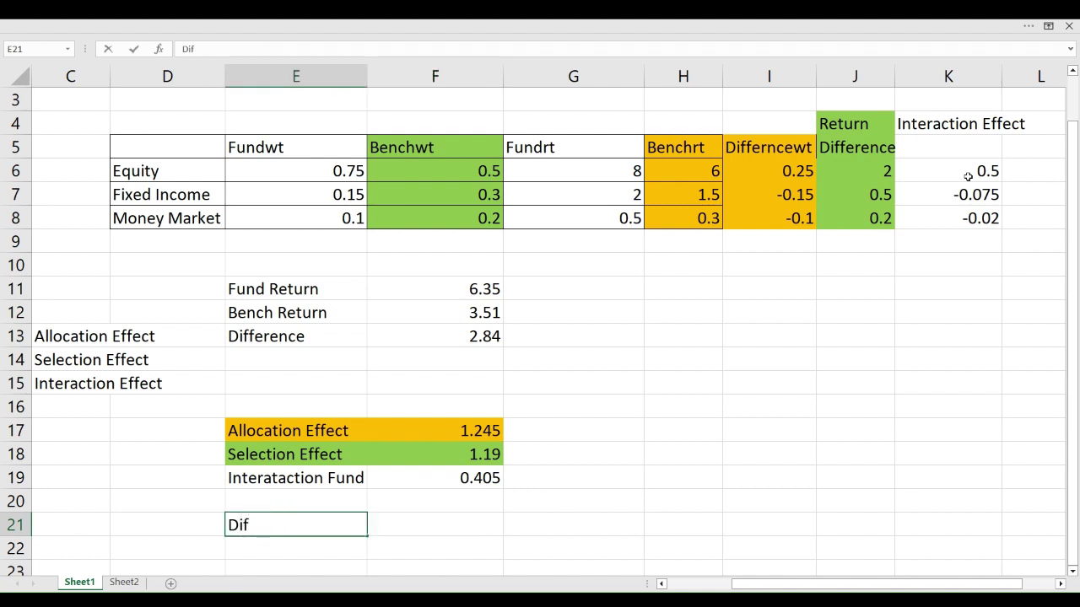
{"action": "type", "text": "ifference"}
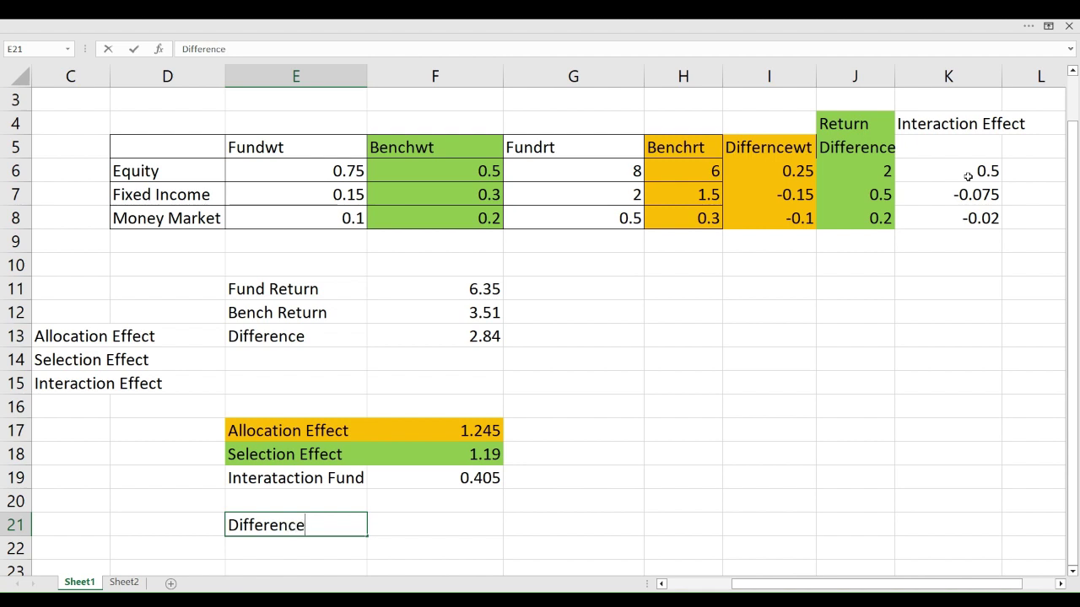
{"action": "key", "text": "Tab"}
Add up the allocation, selection and interaction effects in F21 with =F17+F18+F19
{"action": "type", "text": "="}
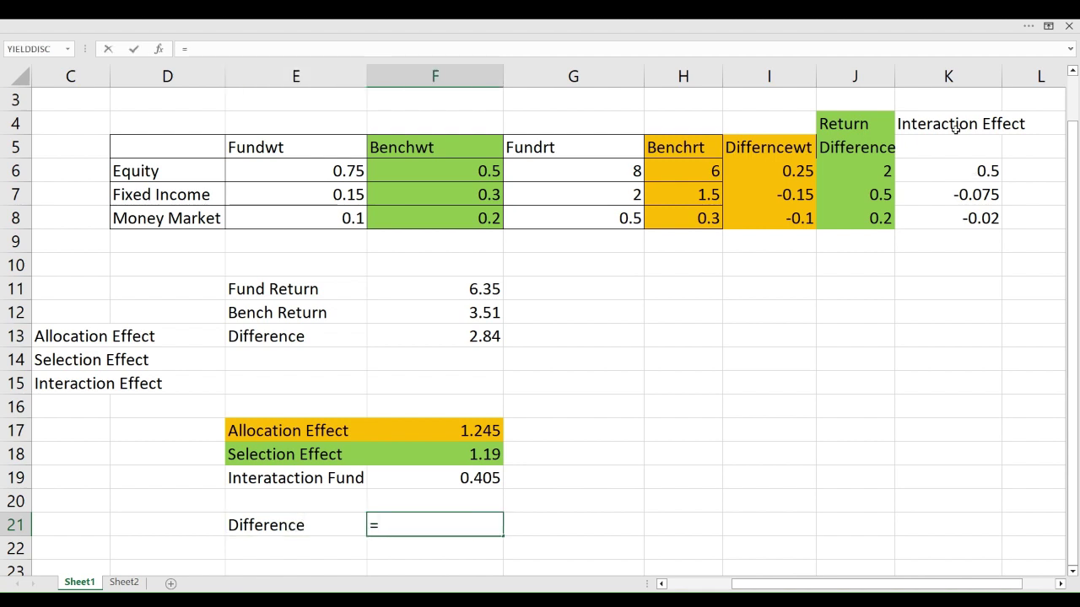
{"action": "left_click", "coordinate": [474, 430]}
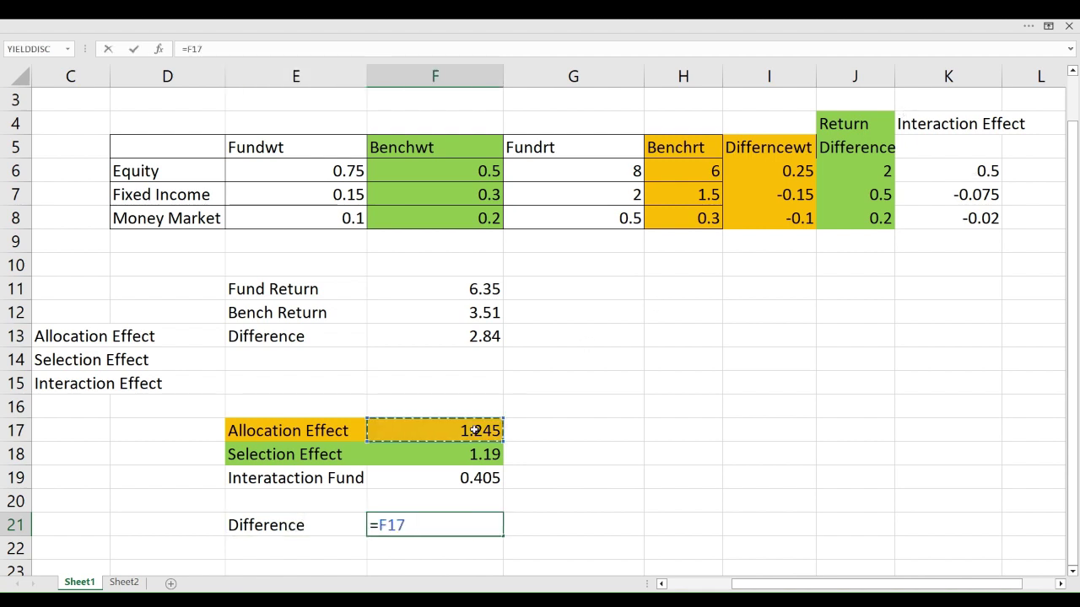
{"action": "type", "text": "+"}
{"action": "left_click", "coordinate": [474, 457]}
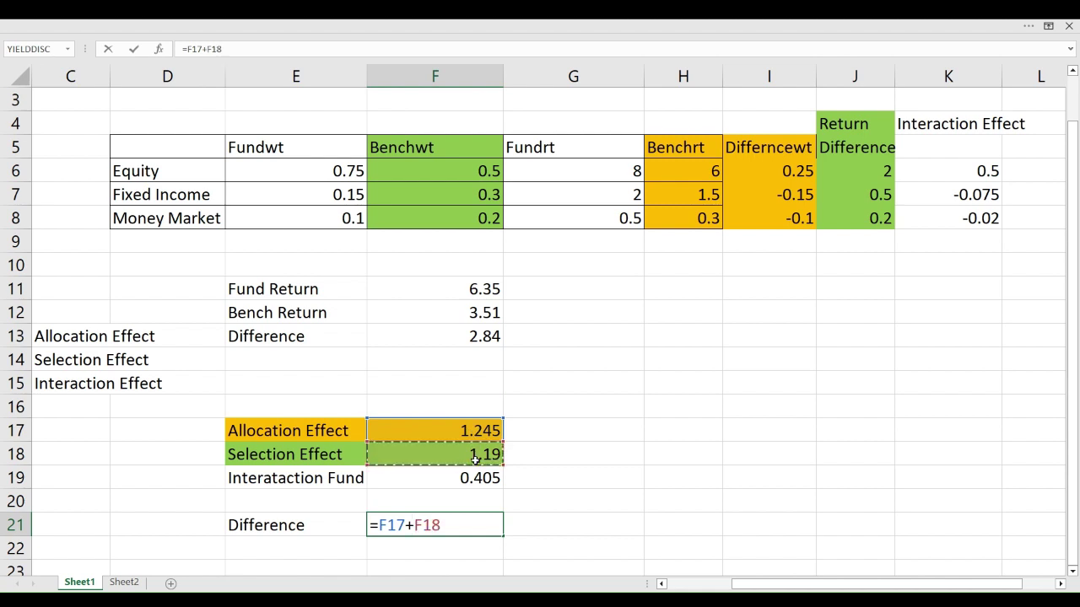
{"action": "type", "text": "+"}
{"action": "left_click", "coordinate": [475, 478]}
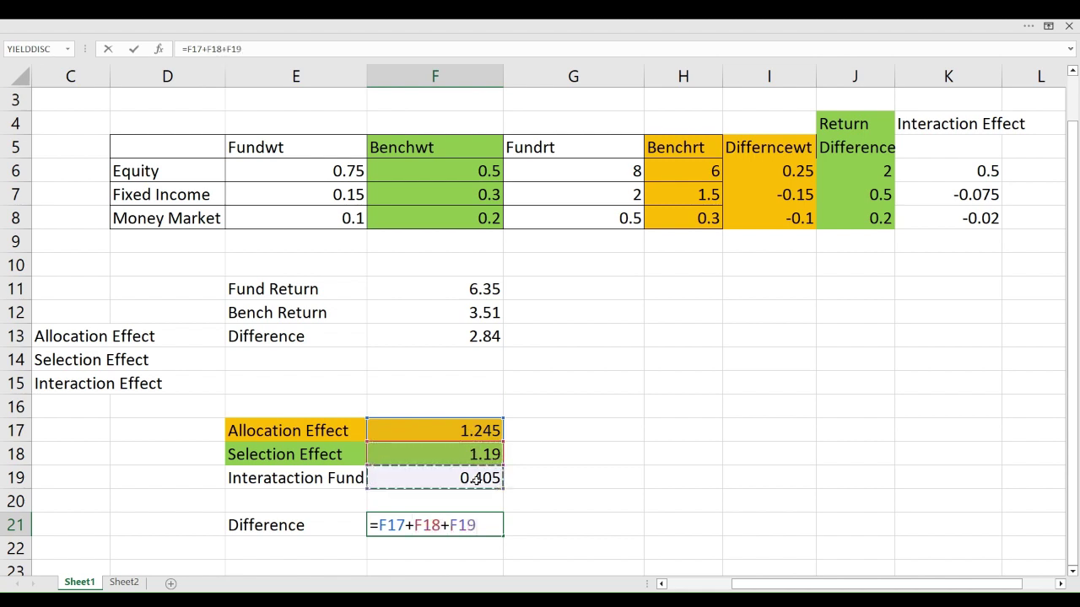
{"action": "key", "text": "Return"}
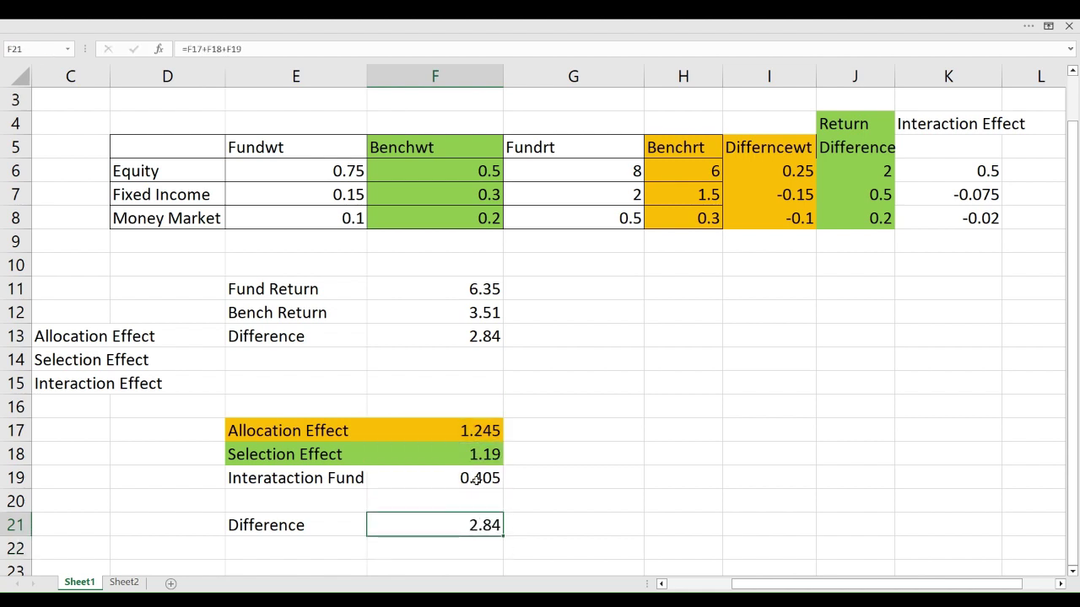
Check the formula behind the return difference in F13 and review the sheet from its title down to the summed effects in row 21
{"action": "double_click", "coordinate": [483, 336]}
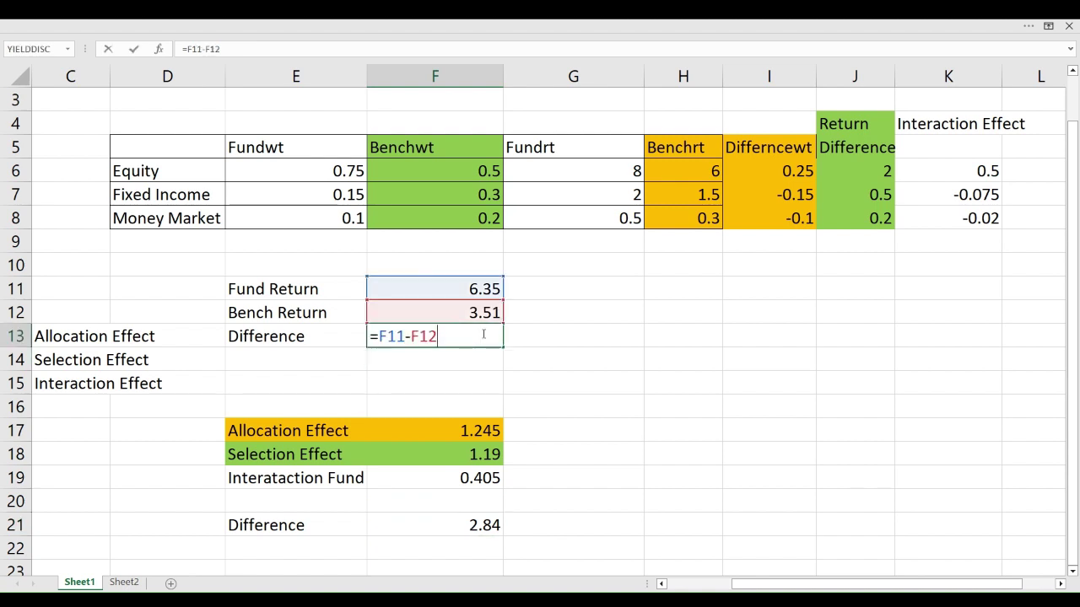
{"action": "key", "text": "Return"}
{"action": "left_click", "coordinate": [557, 218]}
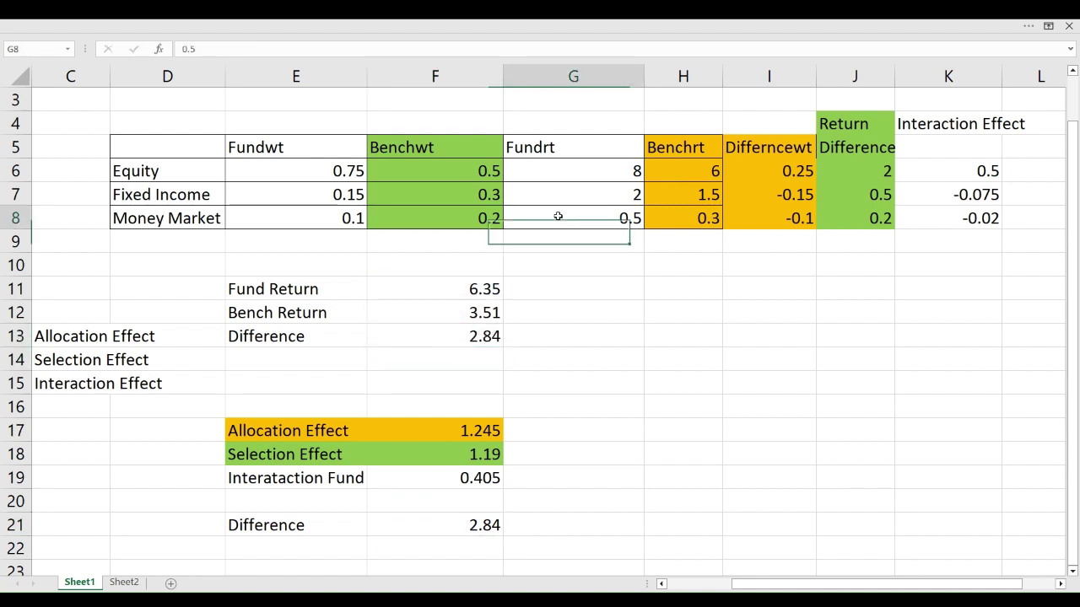
{"action": "key", "text": "Up"}
{"action": "key", "text": "Up"}
{"action": "key", "text": "Up"}
{"action": "key", "text": "Up"}
{"action": "key", "text": "Up"}
{"action": "key", "text": "Up"}
{"action": "key", "text": "Up"}
{"action": "key", "text": "Left"}
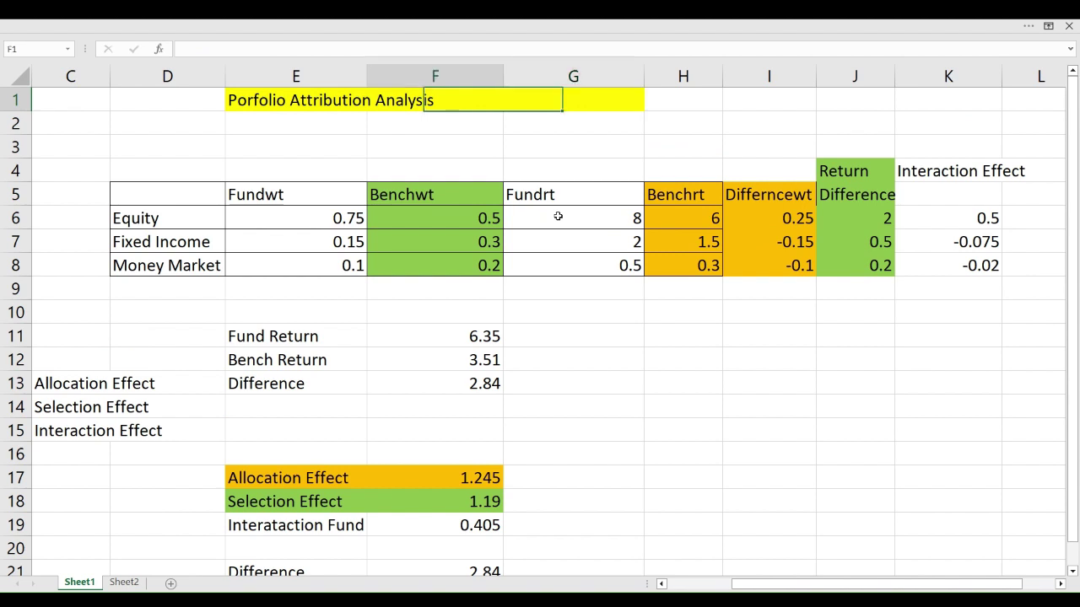
{"action": "key", "text": "Left"}
{"action": "key", "text": "Right"}
{"action": "key", "text": "Right"}
{"action": "key", "text": "Down"}
{"action": "key", "text": "Down"}
{"action": "key", "text": "Down"}
{"action": "key", "text": "Down"}
{"action": "key", "text": "Down"}
{"action": "key", "text": "Down"}
{"action": "key", "text": "Down"}
{"action": "key", "text": "Down"}
{"action": "key", "text": "Down"}
{"action": "key", "text": "Down"}
{"action": "key", "text": "Down"}
{"action": "key", "text": "Down"}
{"action": "key", "text": "Down"}
{"action": "key", "text": "Down"}
{"action": "key", "text": "Down"}
{"action": "key", "text": "Down"}
{"action": "key", "text": "Down"}
{"action": "key", "text": "Down"}
{"action": "key", "text": "Down"}
{"action": "key", "text": "Down"}
{"action": "key", "text": "Down"}
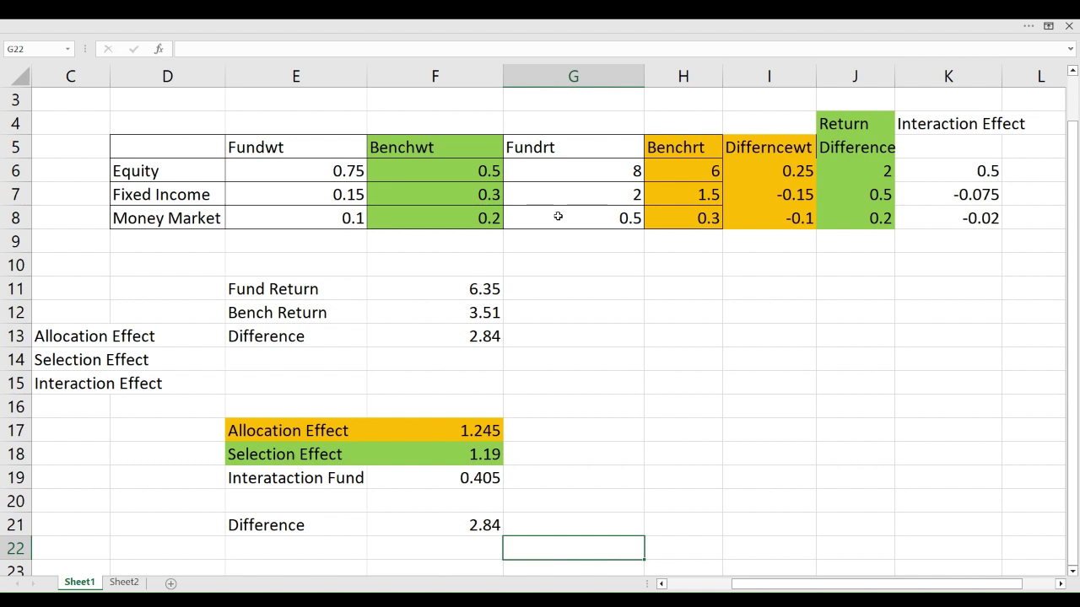
Correct the misspelled label in E19 to "Interaction Fund"
{"action": "left_click", "coordinate": [311, 475]}
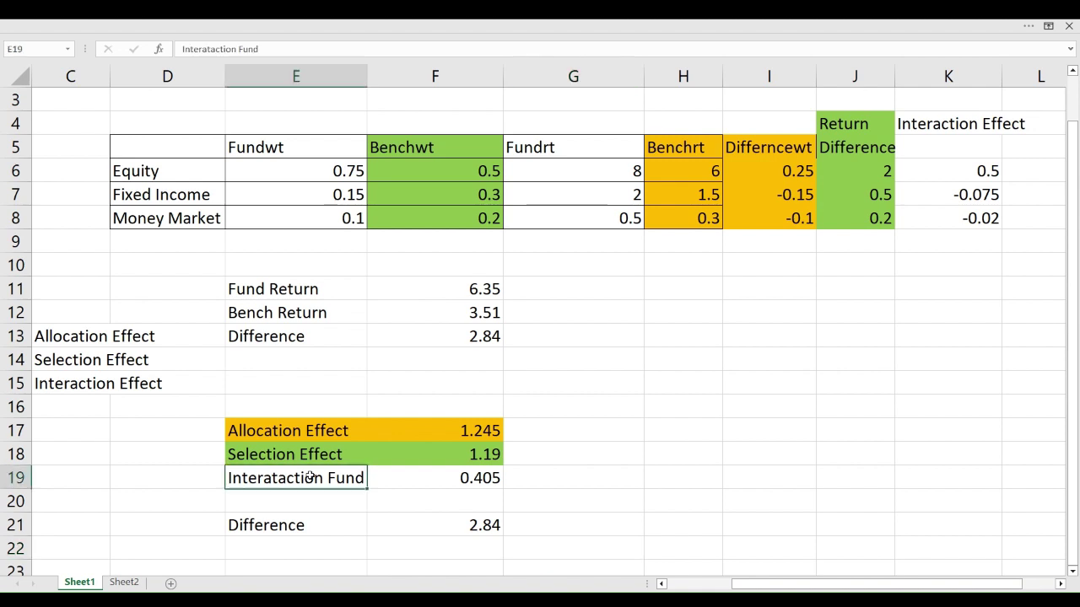
{"action": "left_click", "coordinate": [237, 49]}
{"action": "key", "text": "BackSpace"}
{"action": "key", "text": "BackSpace"}
{"action": "key", "text": "BackSpace"}
{"action": "key", "text": "BackSpace"}
{"action": "key", "text": "BackSpace"}
{"action": "key", "text": "BackSpace"}
{"action": "key", "text": "BackSpace"}
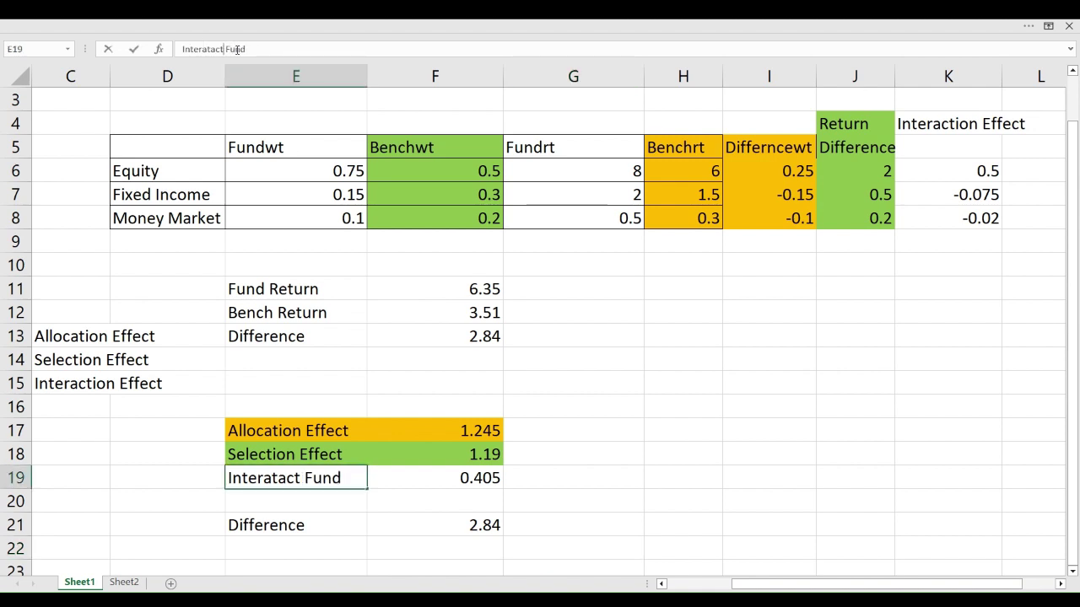
{"action": "type", "text": "ction"}
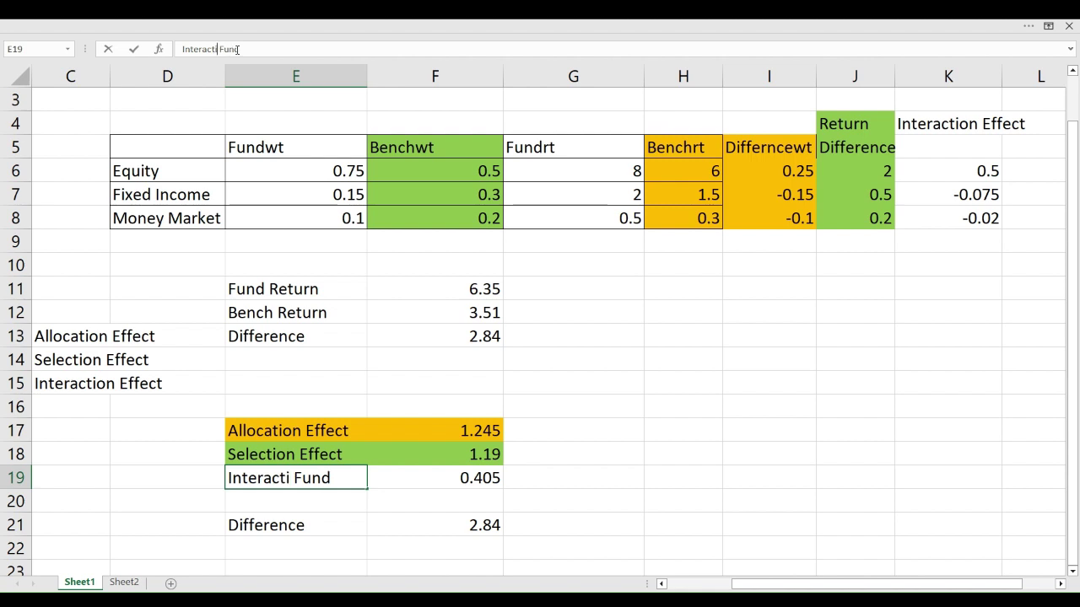
{"action": "key", "text": "Return"}
Review the completed attribution analysis from the Interaction Fund row back up to the sheet title
{"action": "key", "text": "Up"}
{"action": "key", "text": "Up"}
{"action": "key", "text": "Up"}
{"action": "key", "text": "Up"}
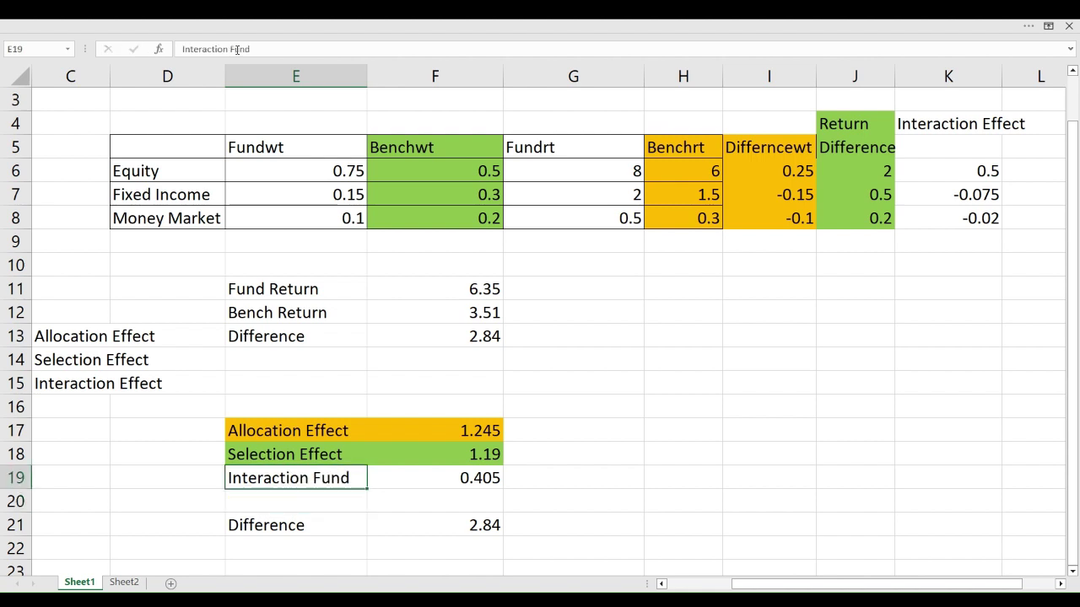
{"action": "key", "text": "Up"}
{"action": "key", "text": "Up"}
{"action": "key", "text": "Up"}
{"action": "key", "text": "Up"}
{"action": "key", "text": "Up"}
{"action": "key", "text": "Up"}
{"action": "key", "text": "Up"}
{"action": "key", "text": "Up"}
{"action": "key", "text": "Up"}
{"action": "key", "text": "Up"}
{"action": "key", "text": "Up"}
{"action": "key", "text": "Up"}
{"action": "key", "text": "Up"}
{"action": "key", "text": "Up"}
{"action": "key", "text": "Up"}
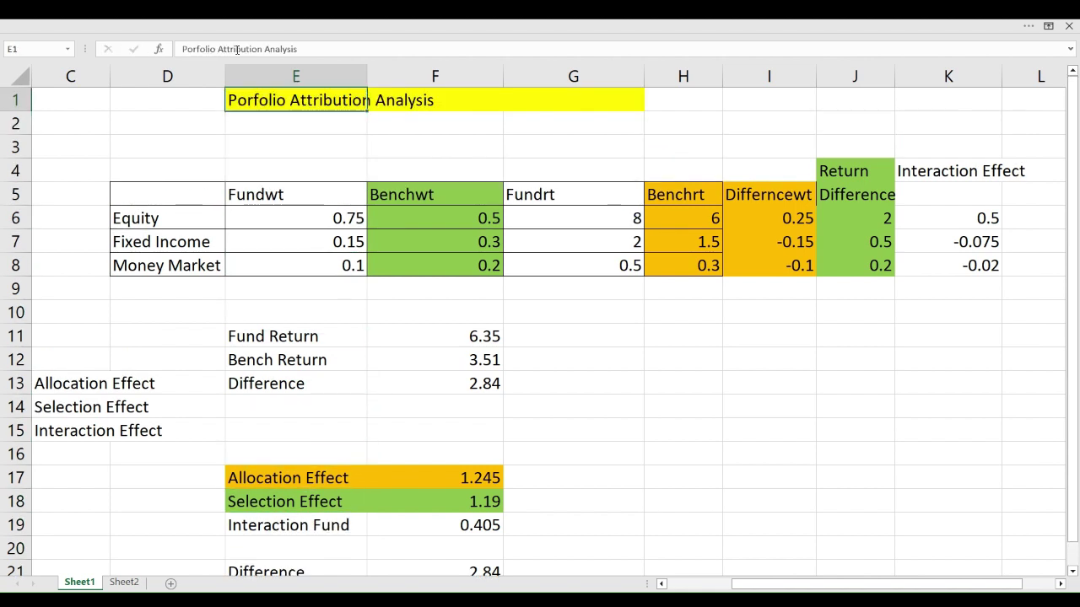
{"action": "key", "text": "Down"}
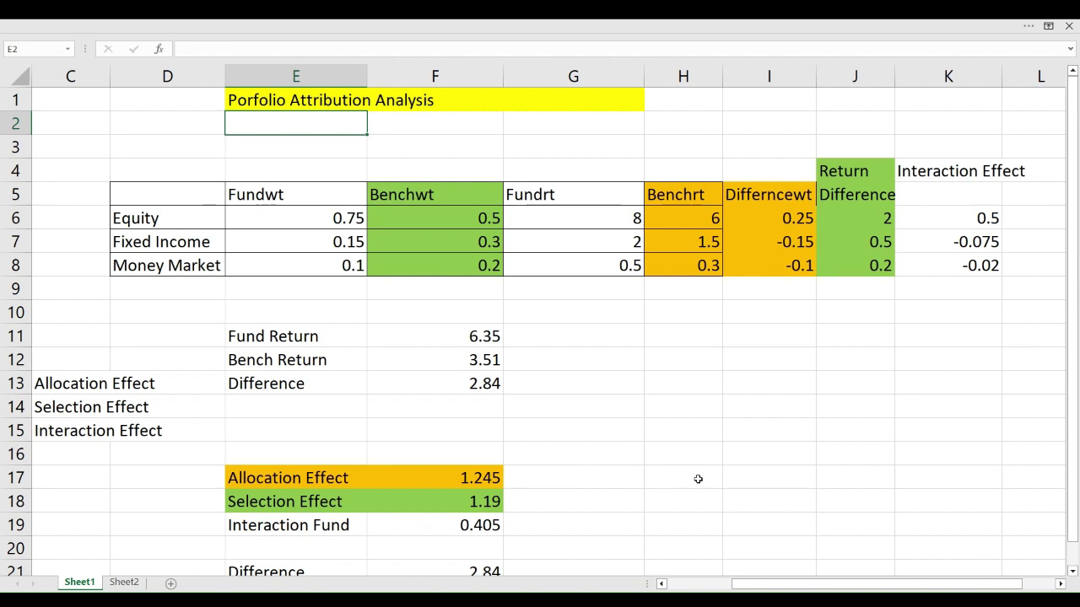